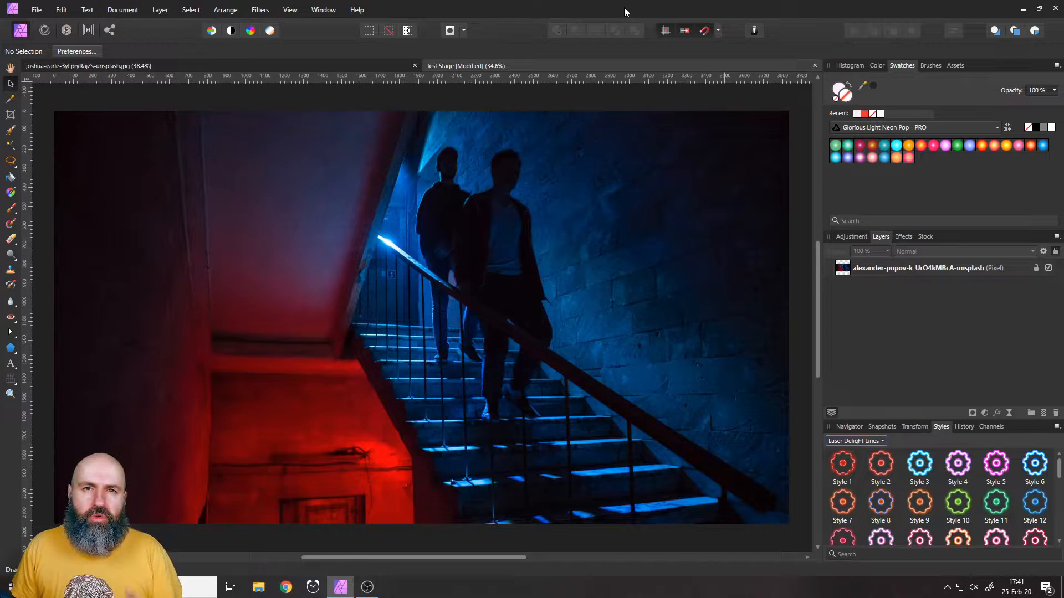
Step: Check that the Styles studio is enabled, then look through the available style categories
left_click(291, 10)
mouse_move(212, 194)
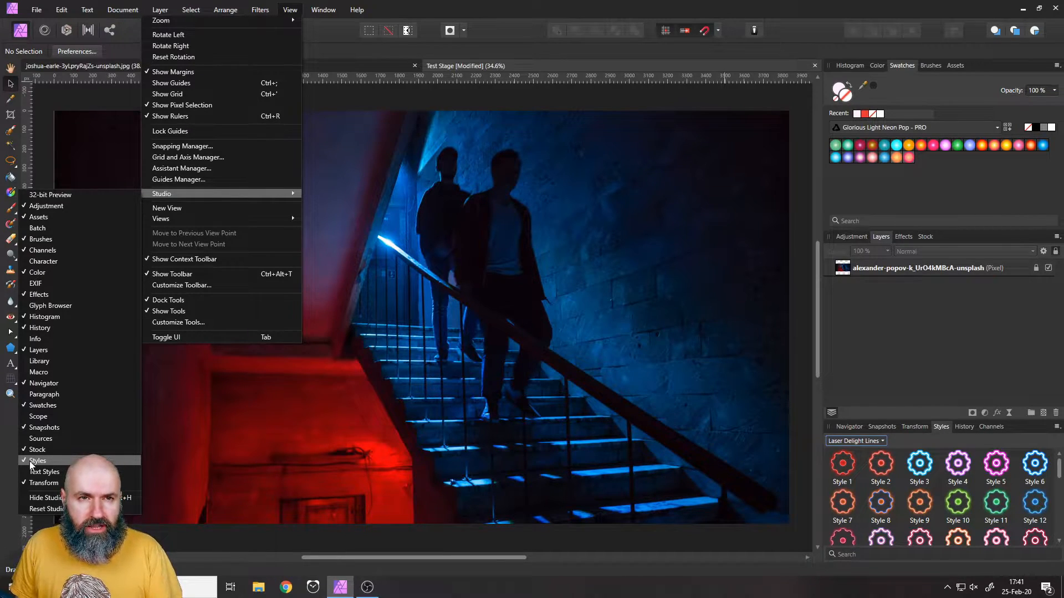
left_click(943, 427)
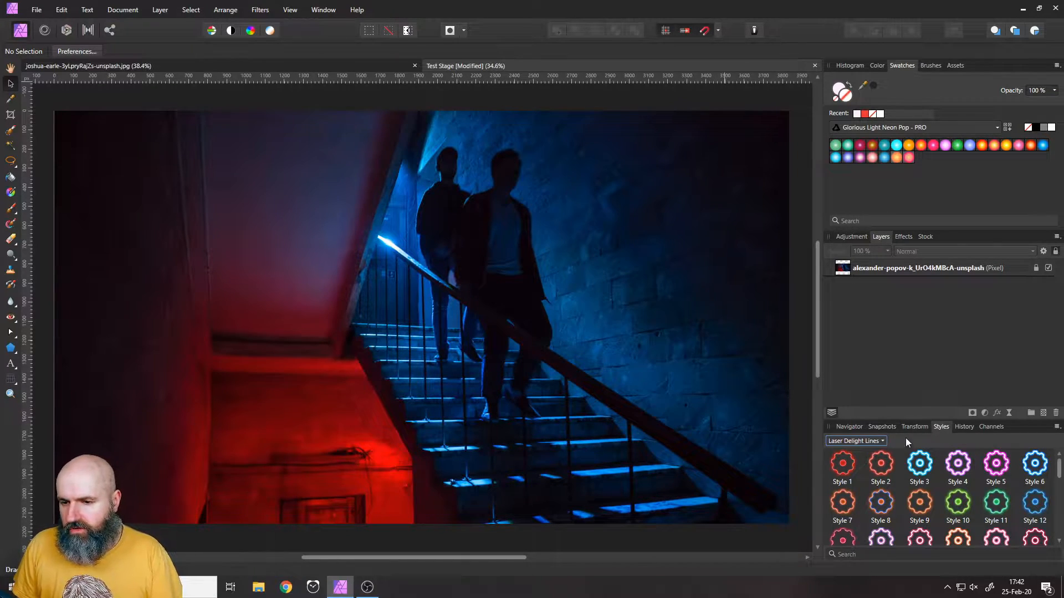
left_click(868, 443)
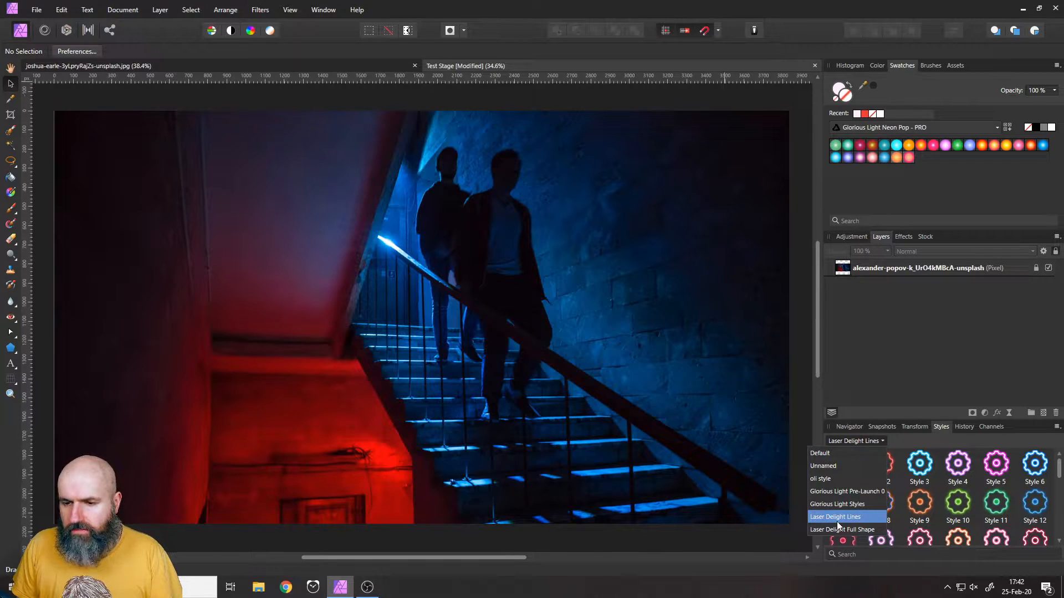
left_click(902, 444)
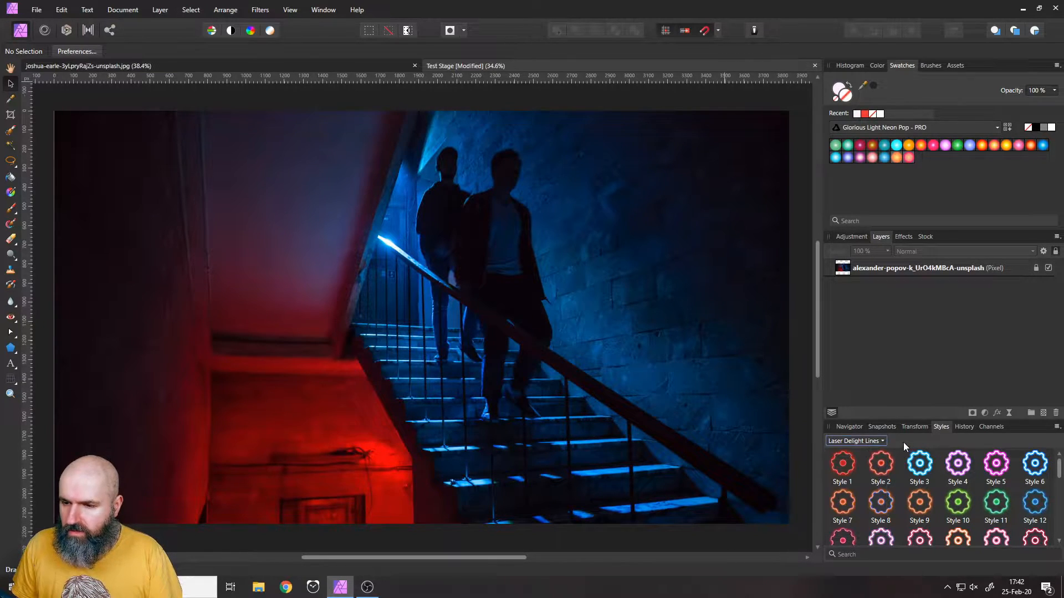
left_click(1056, 430)
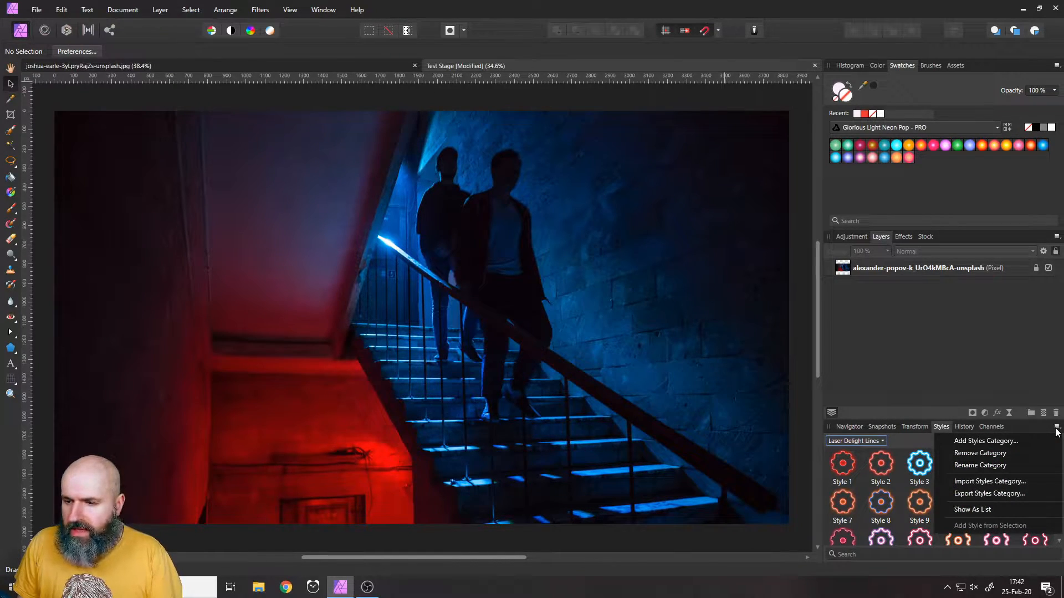
left_click(1032, 481)
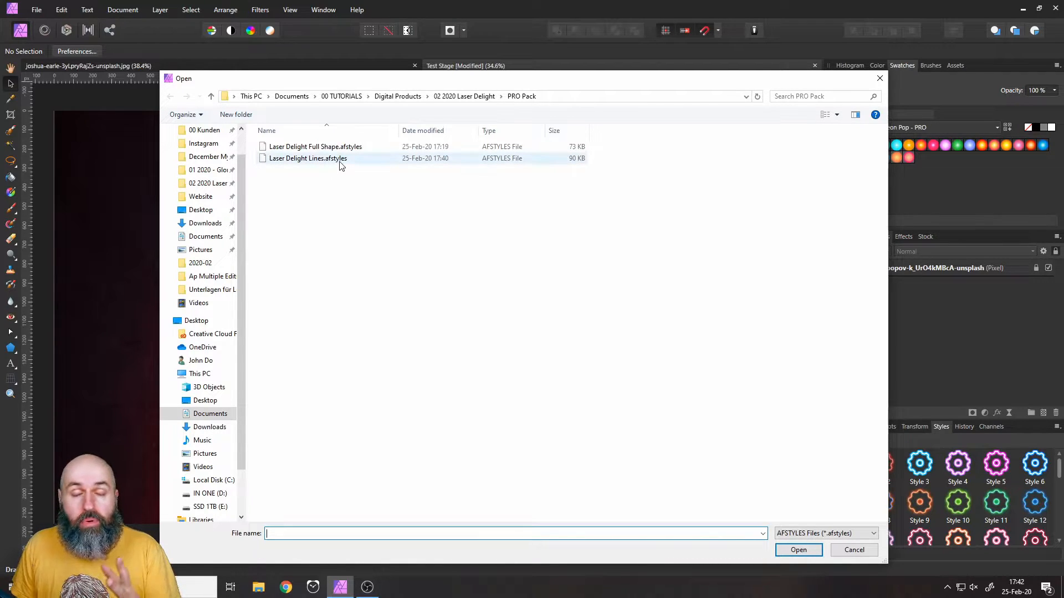
left_click(349, 147)
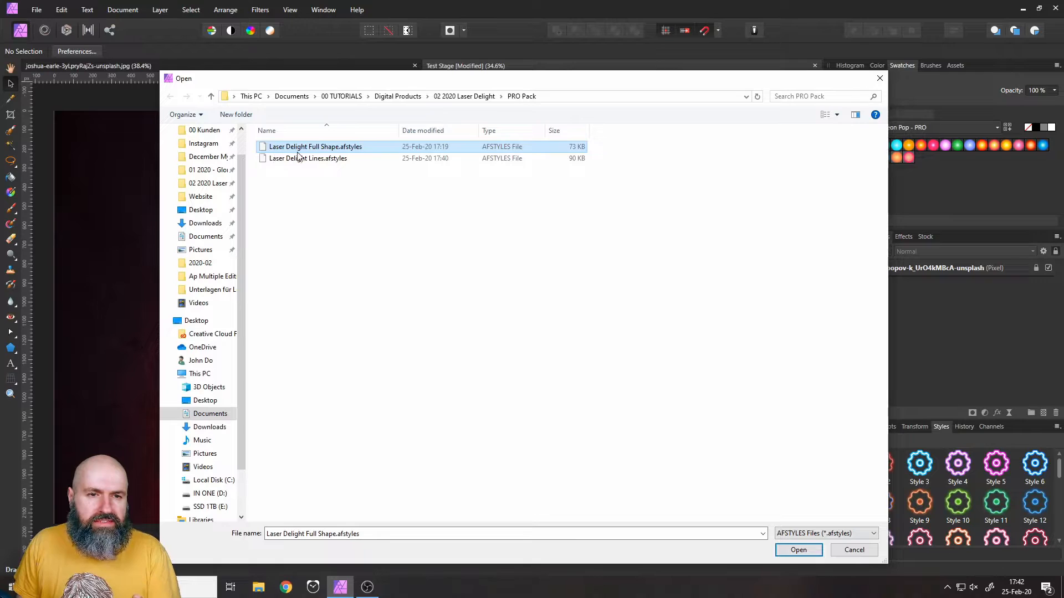
left_click(853, 551)
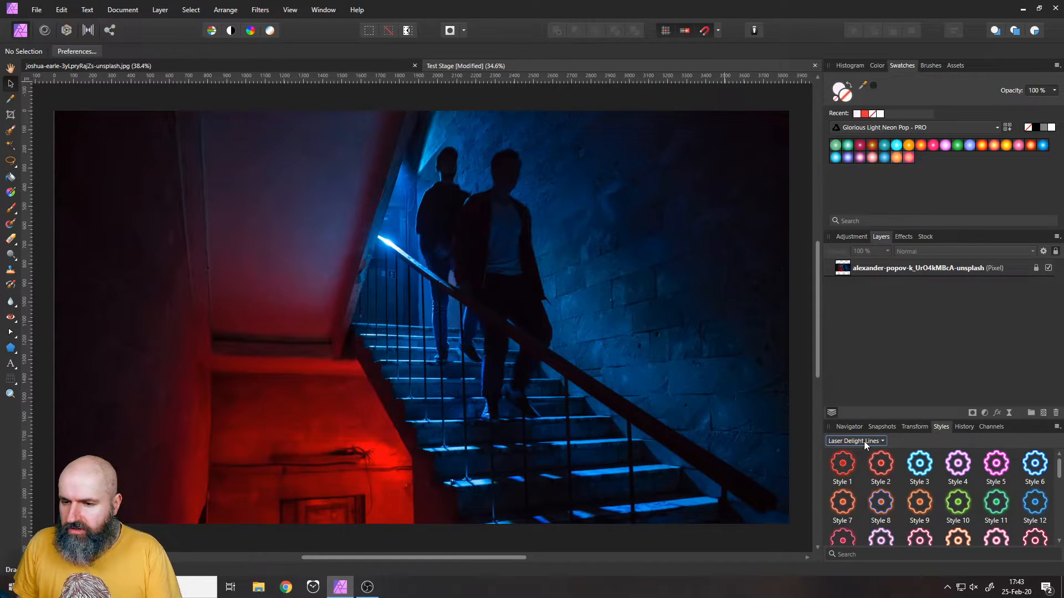
left_click(863, 441)
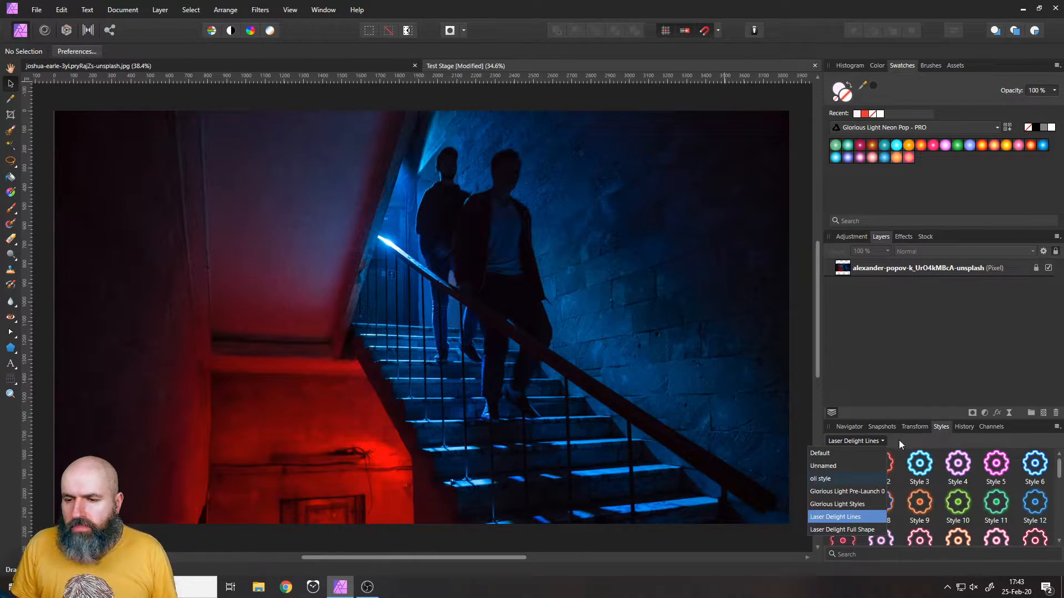
left_click(868, 442)
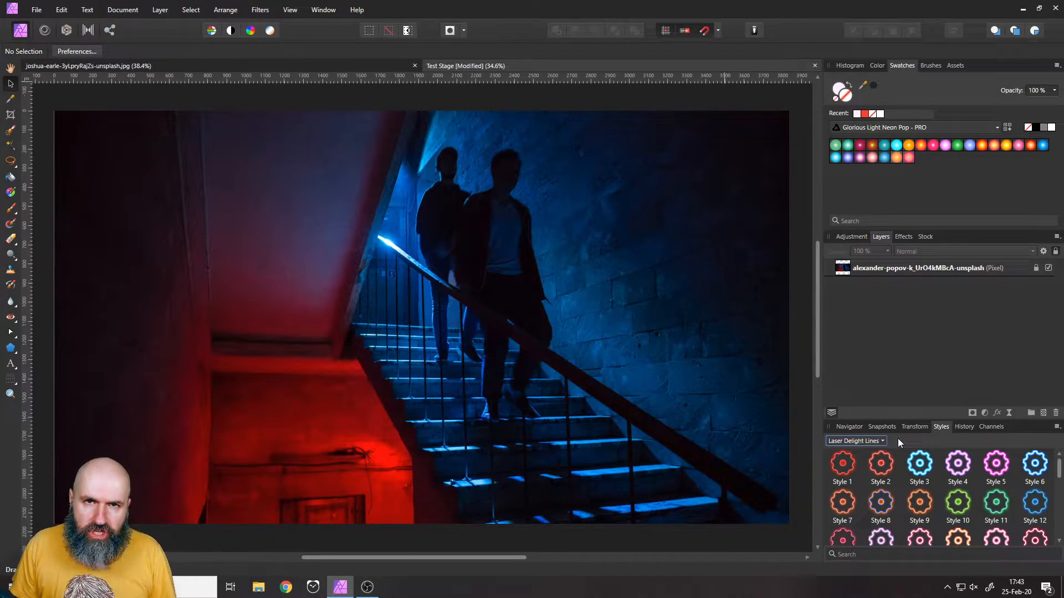
Step: Draw a large five-sided polygon over the middle of the staircase photo
left_click(11, 355)
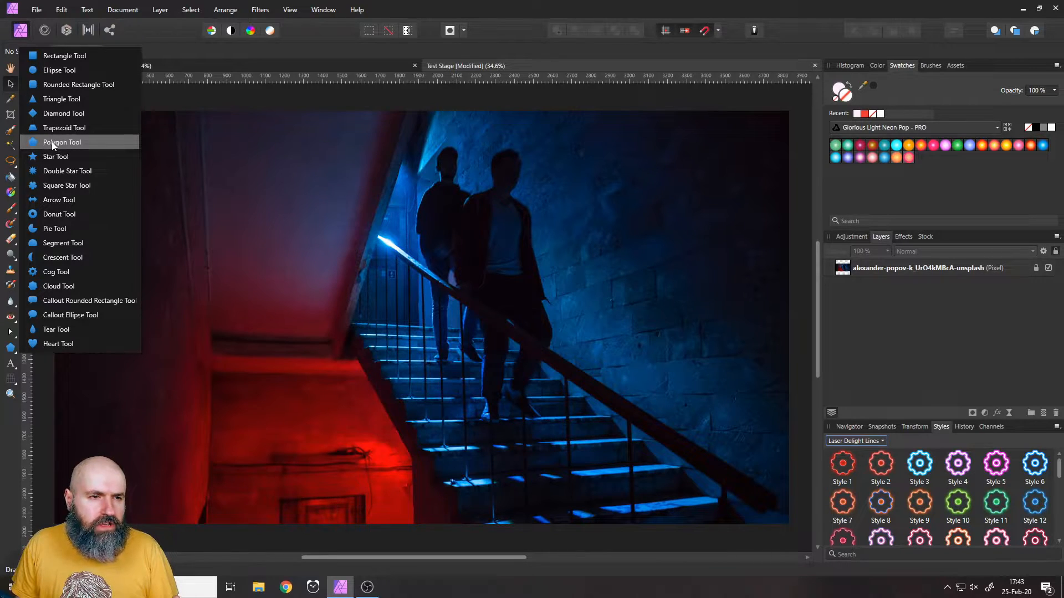
left_click(74, 142)
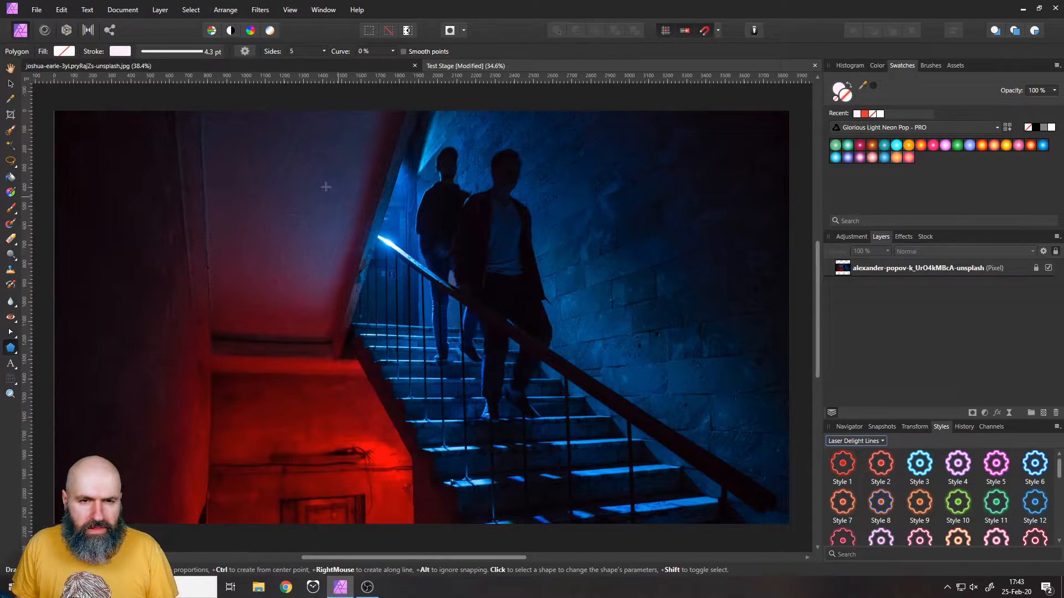
left_click_drag(285, 169, 562, 478)
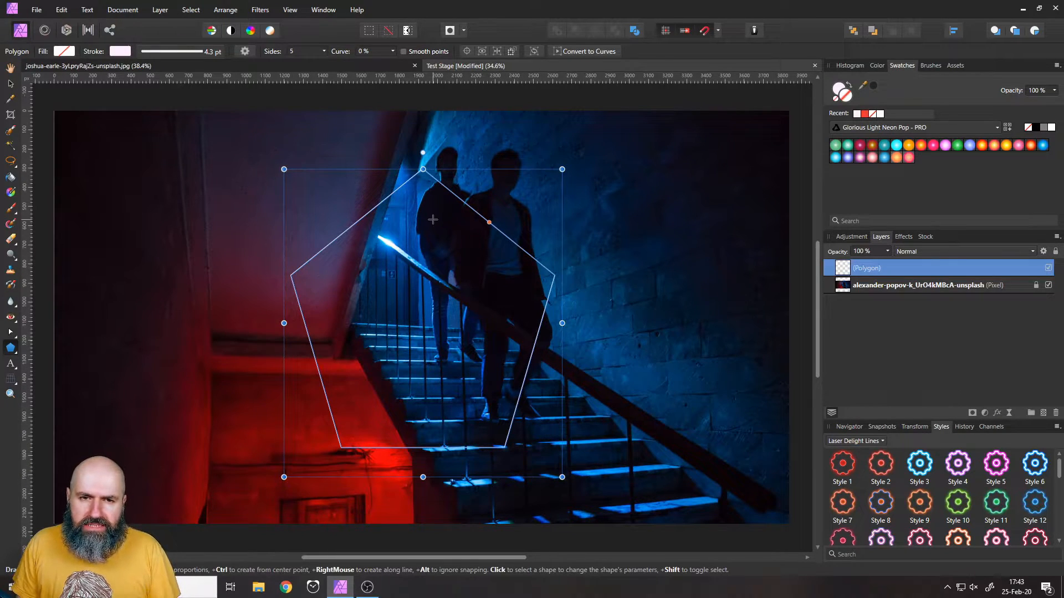
Step: Fill the polygon with the recently used near-white colour and make it slightly smaller
left_click(64, 51)
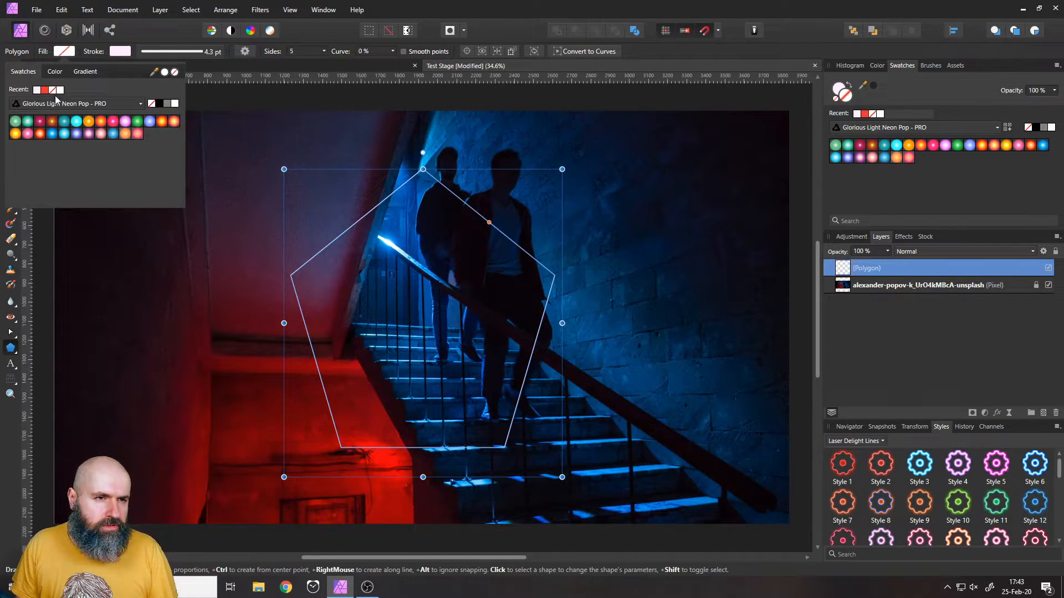
left_click(37, 90)
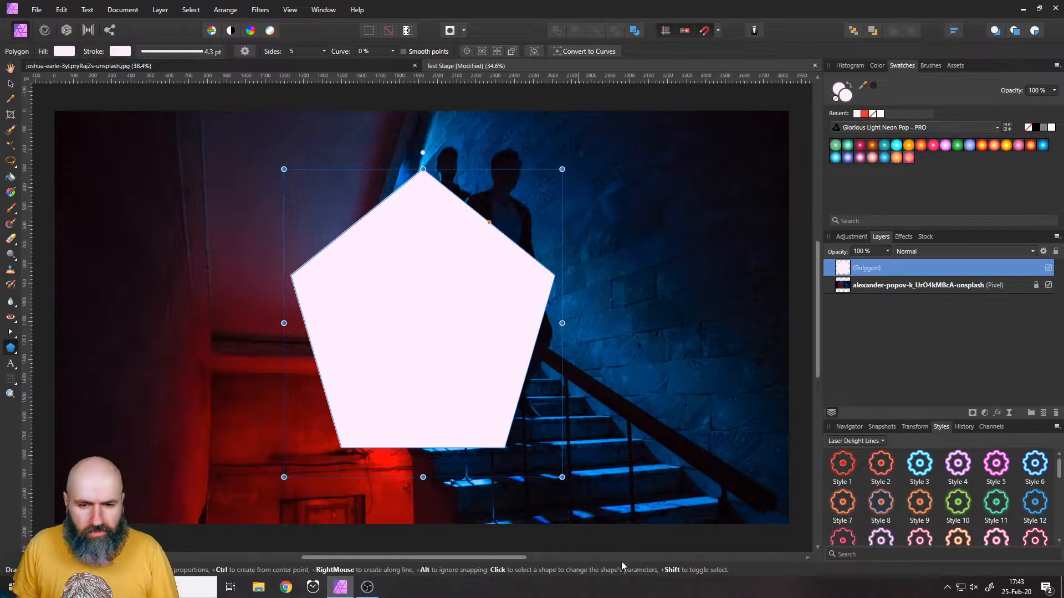
mouse_move(562, 477)
left_mouse_down()
mouse_move(435, 303)
mouse_move(495, 408)
mouse_move(579, 500)
mouse_move(554, 470)
left_mouse_up()
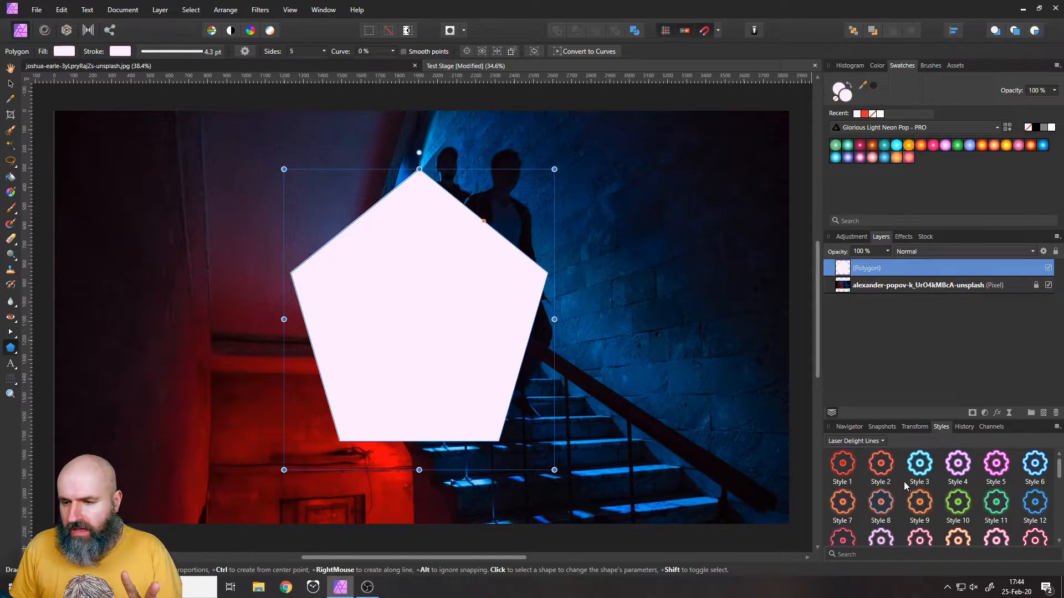
Step: Try Style 14, Style 15, Style 16 and Style 27 from the Laser Delight Lines category on the polygon
left_click(862, 444)
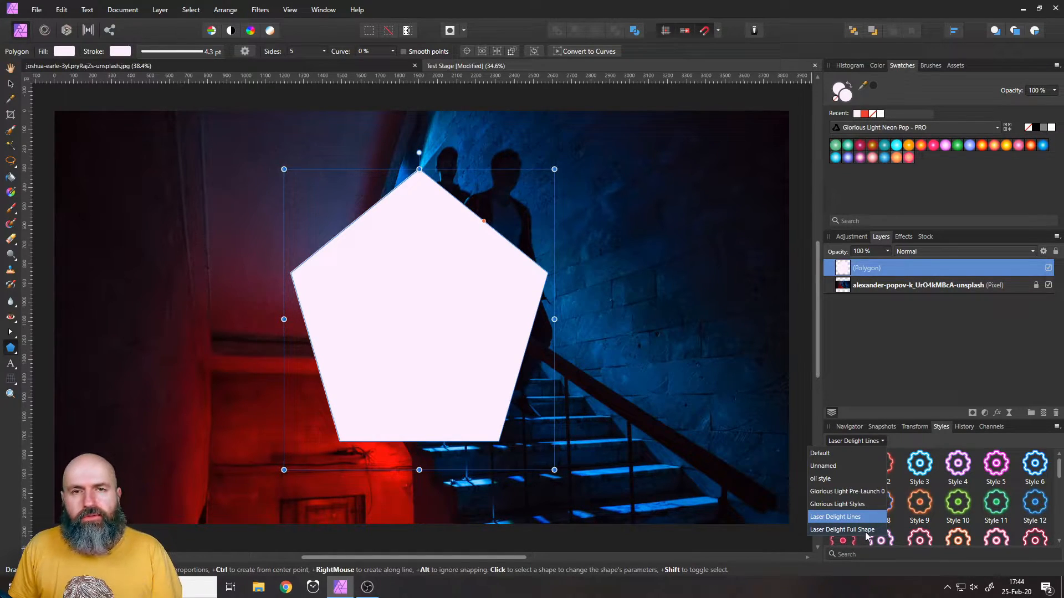
left_click(856, 518)
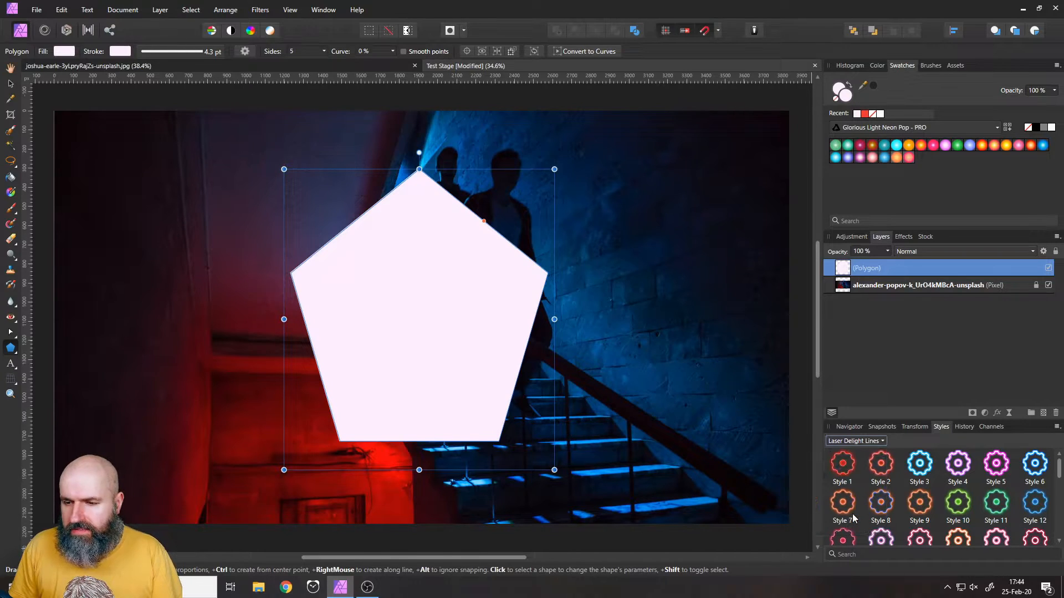
scroll(882, 516, "down", 2)
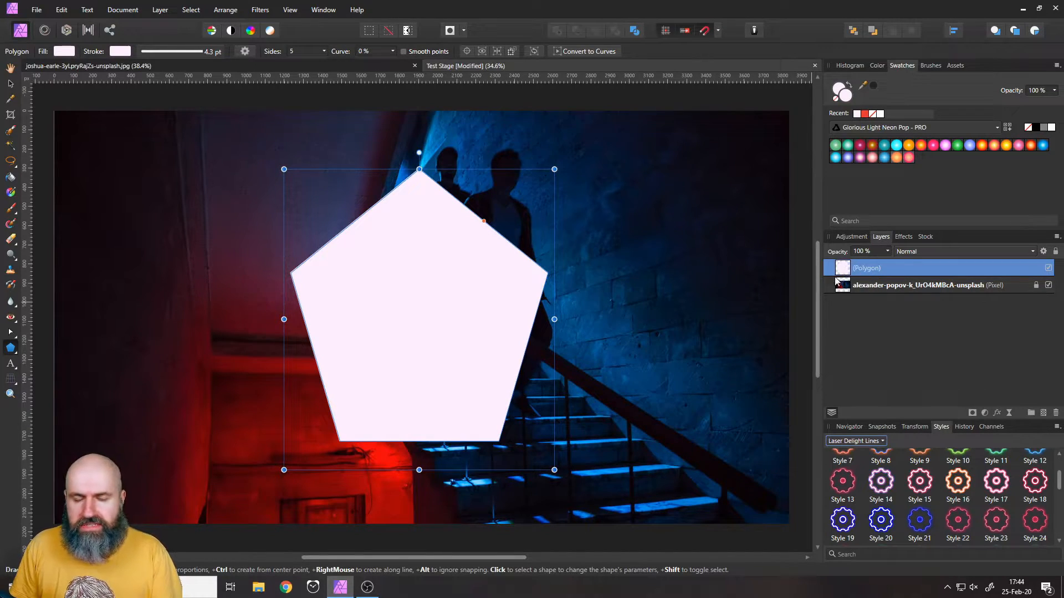
left_click(887, 490)
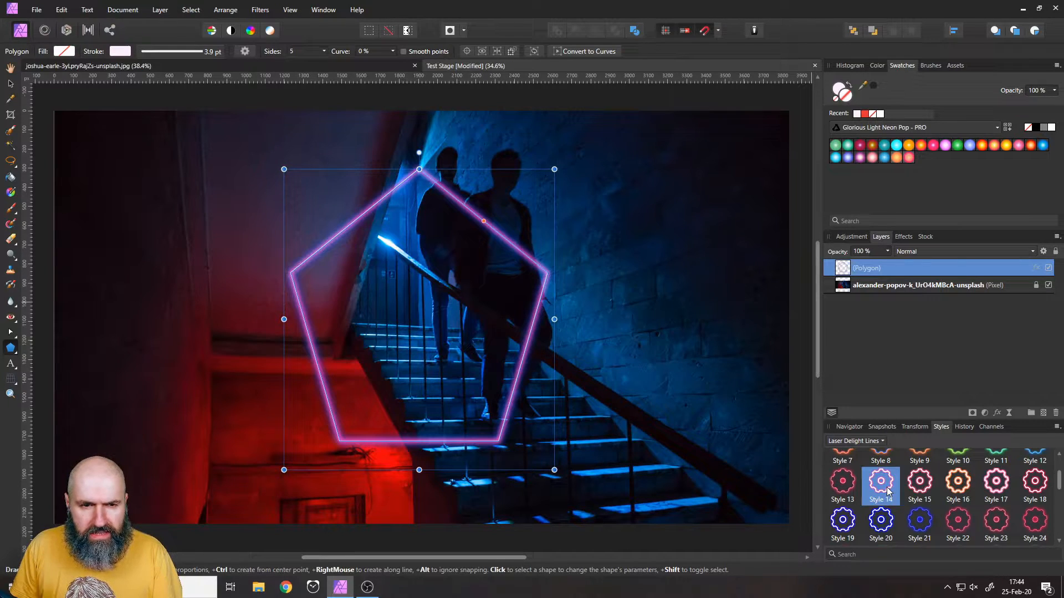
left_click(919, 481)
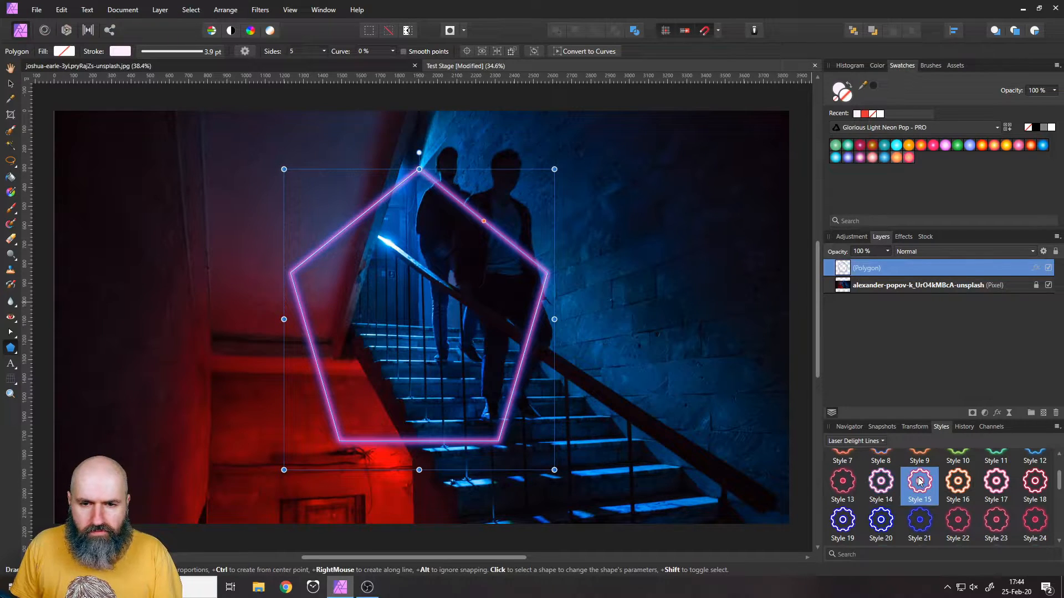
left_click(959, 482)
scroll(956, 487, "down", 1)
left_click(920, 524)
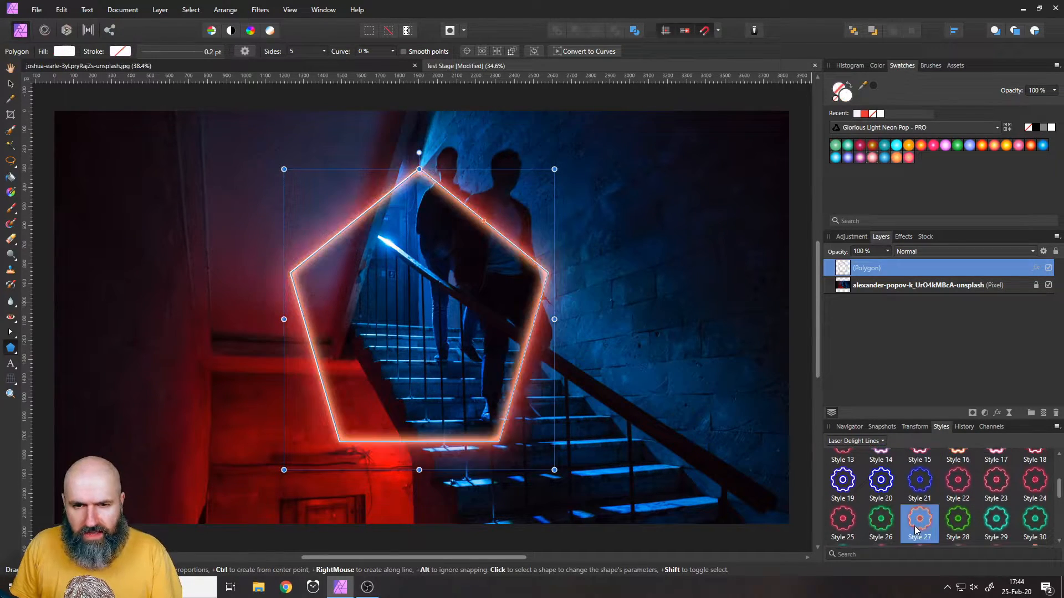
Step: Try Style 21, Style 15, Style 14 and Style 13 of Laser Delight Lines on the polygon
left_click(919, 485)
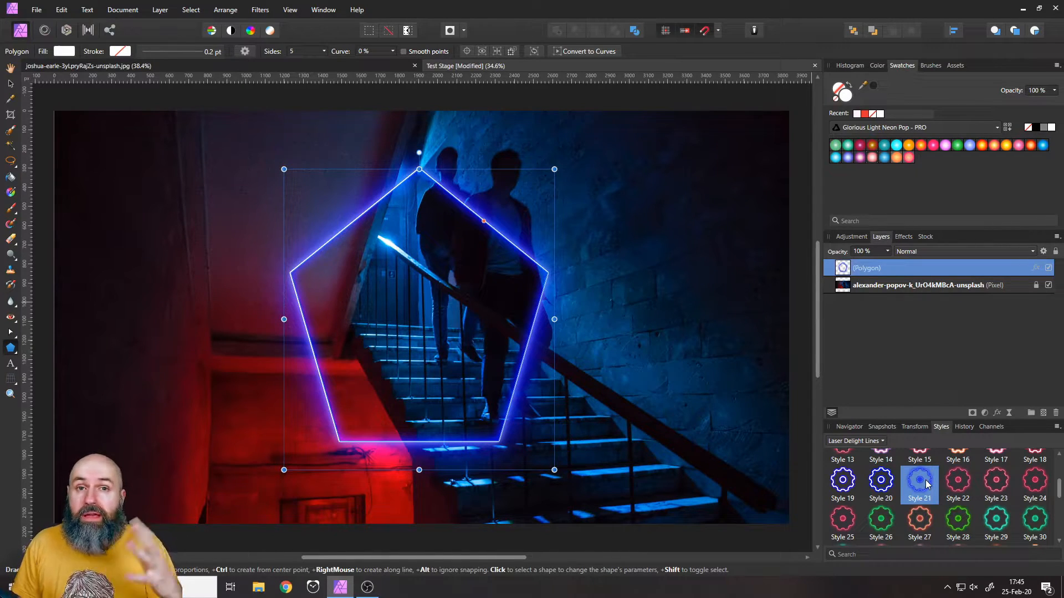
scroll(924, 484, "up", 1)
left_click(917, 465)
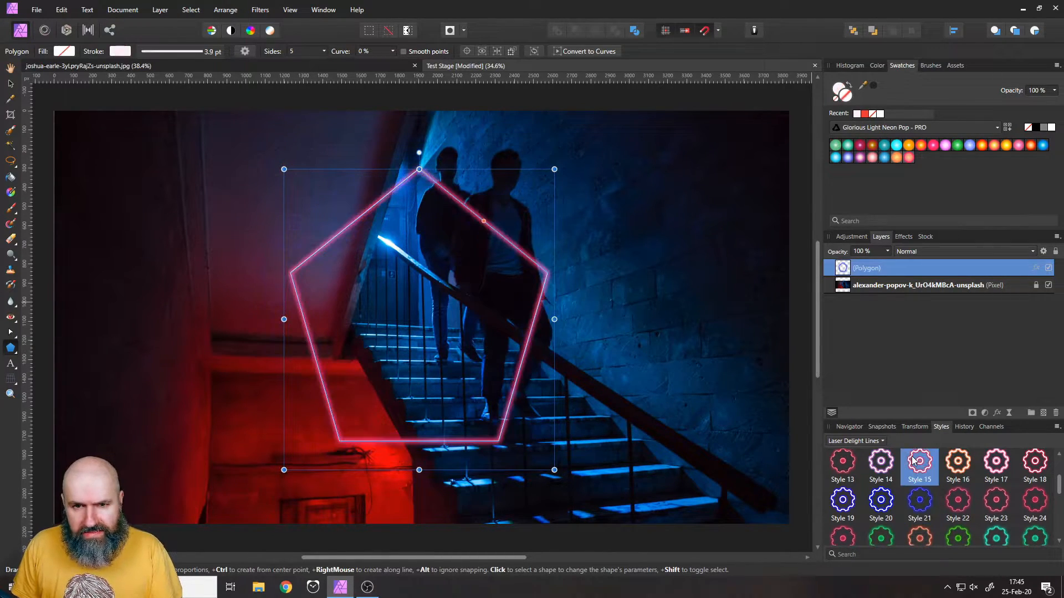
left_click(885, 470)
left_click(845, 465)
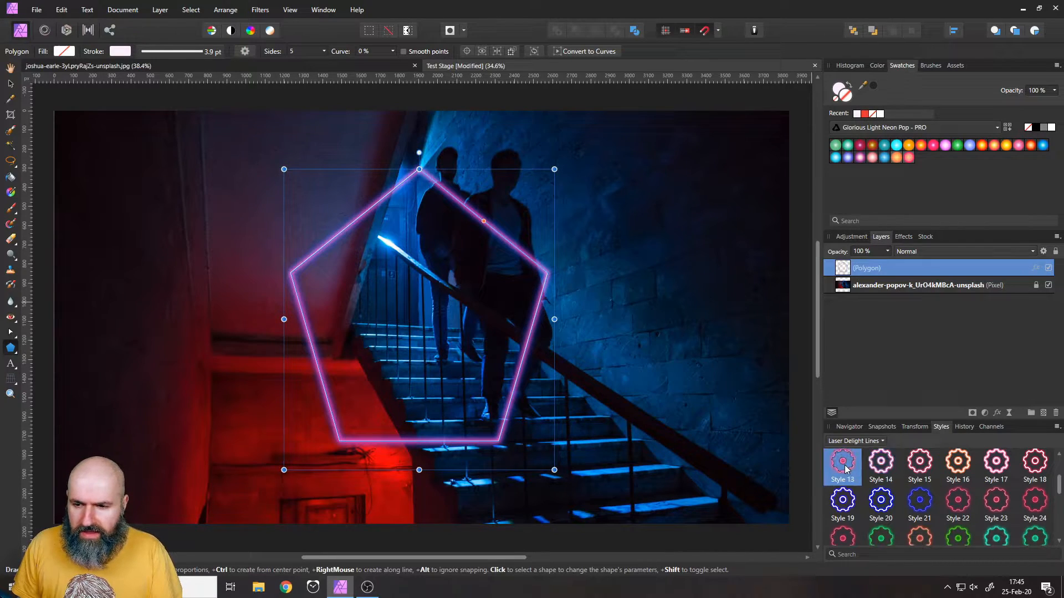
Step: Try Style 33 and Style 34 of Laser Delight Lines on the polygon and browse the category to its end
scroll(869, 491, "down", 2)
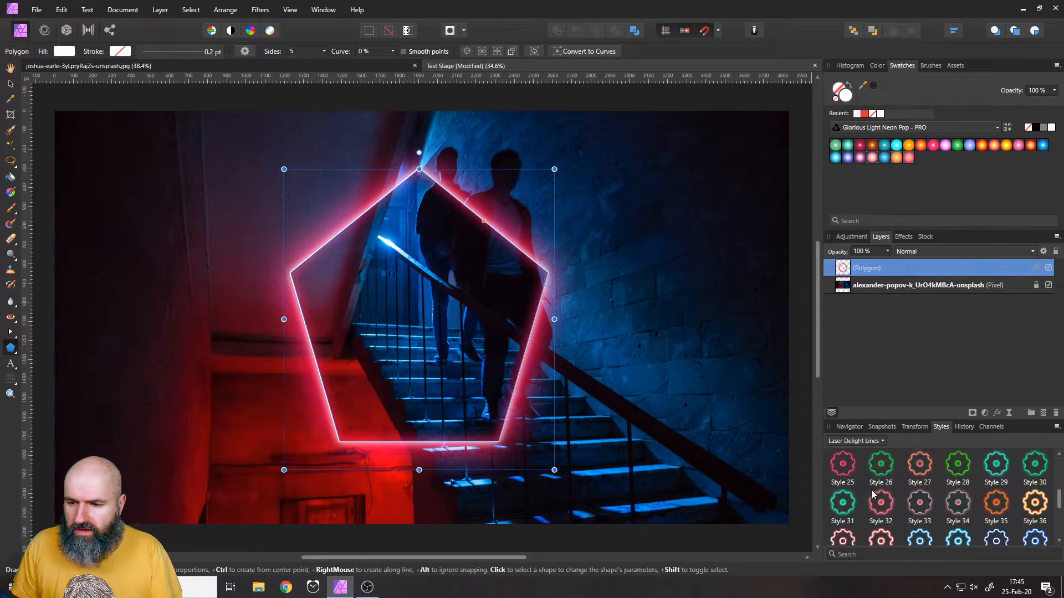
left_click(921, 511)
left_click(954, 510)
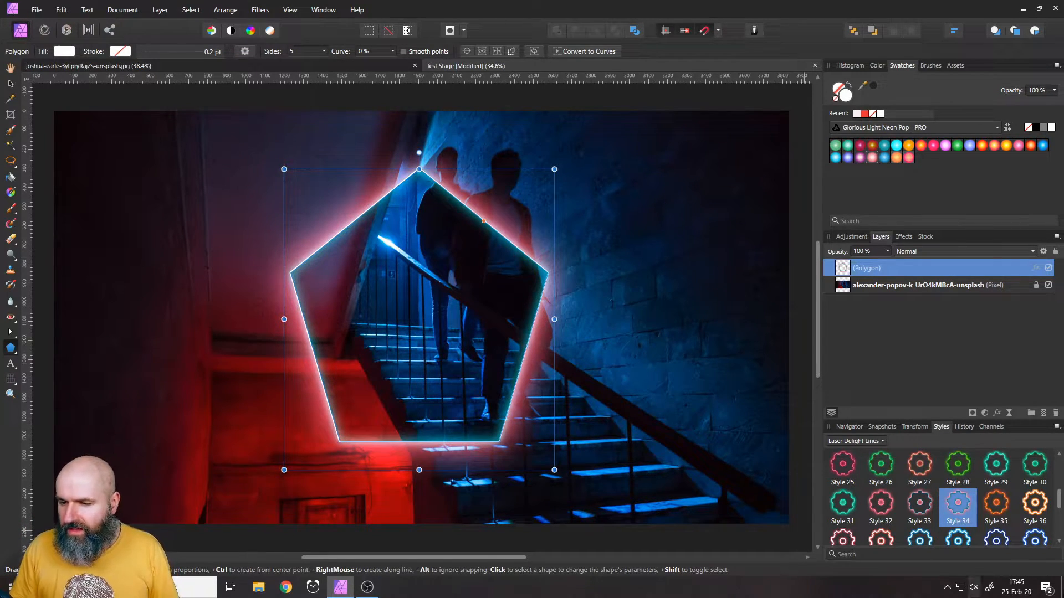
scroll(1025, 511, "down", 3)
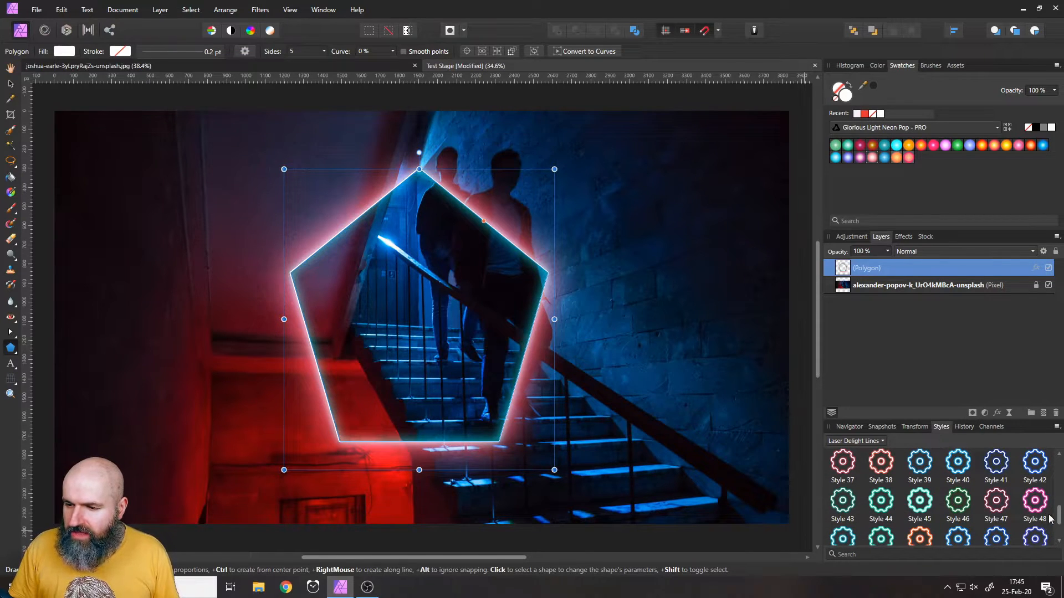
left_click_drag(1059, 522, 1060, 535)
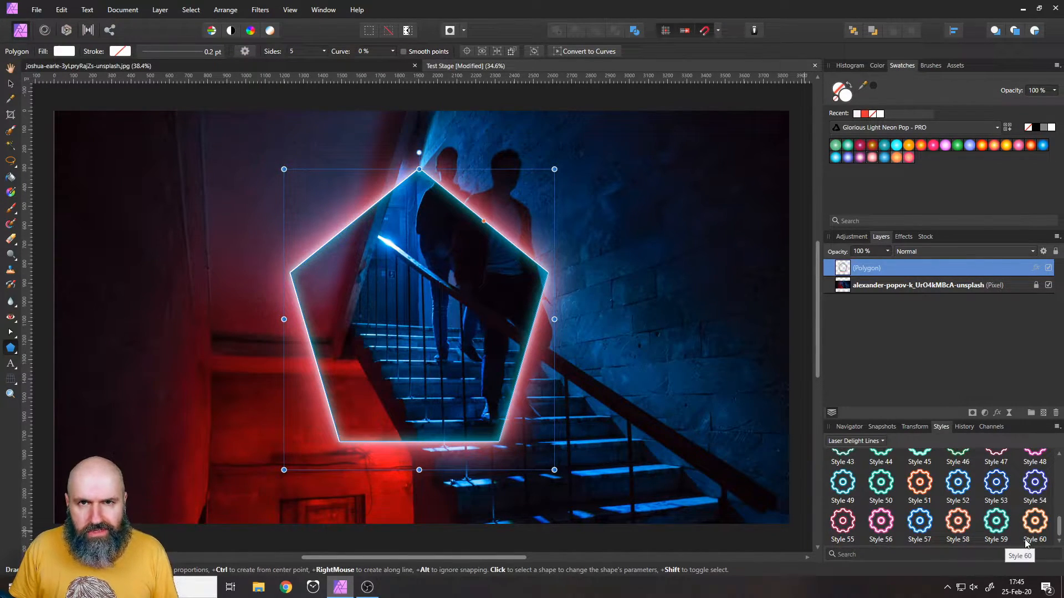
Step: Switch to the Laser Delight Full Shape style category and browse its styles
left_click(871, 443)
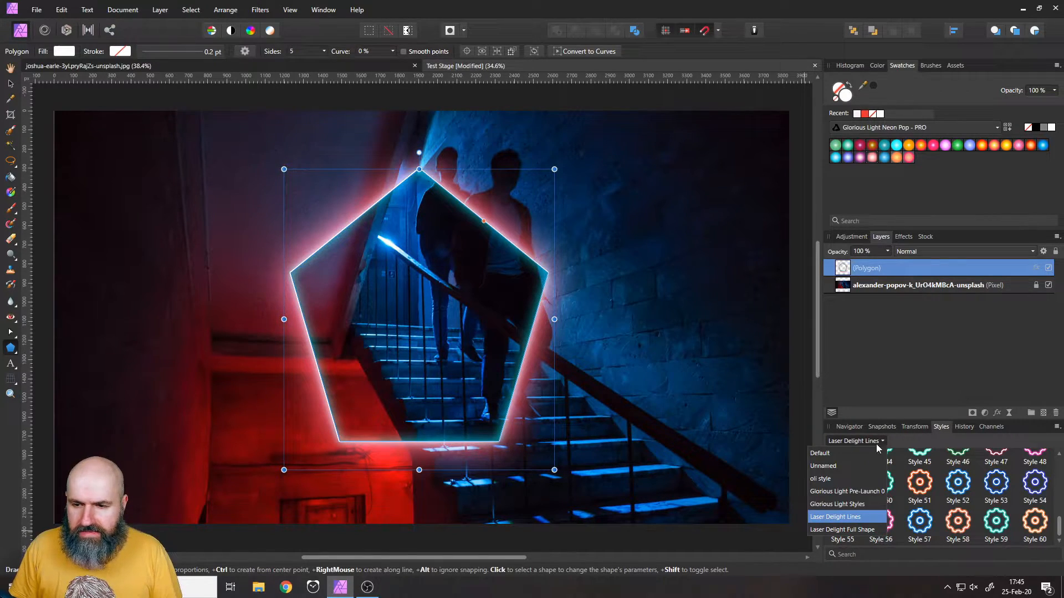
left_click(860, 531)
scroll(998, 526, "down", 3)
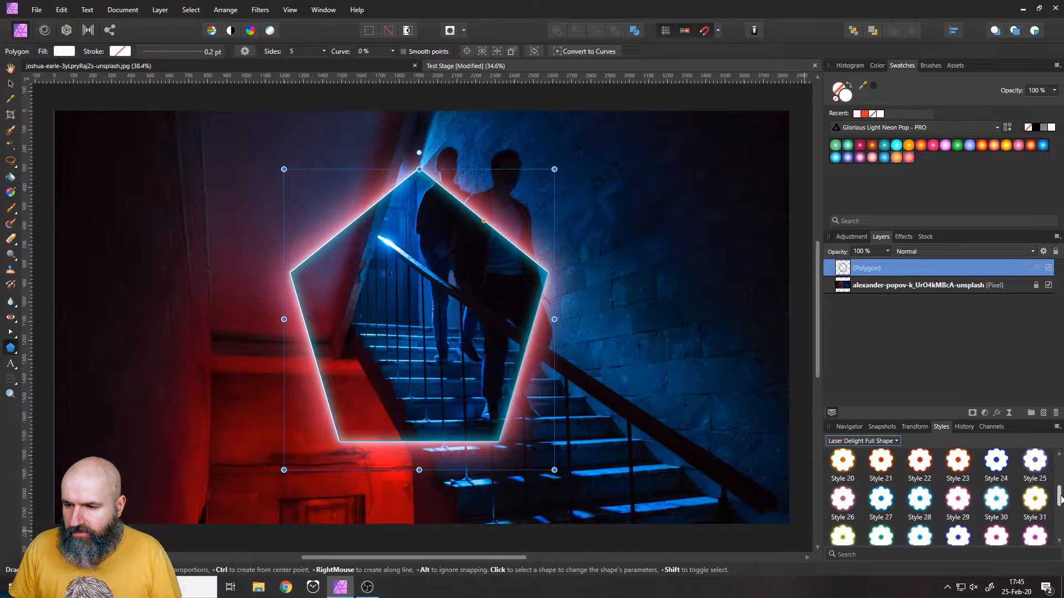
scroll(936, 546, "down", 2)
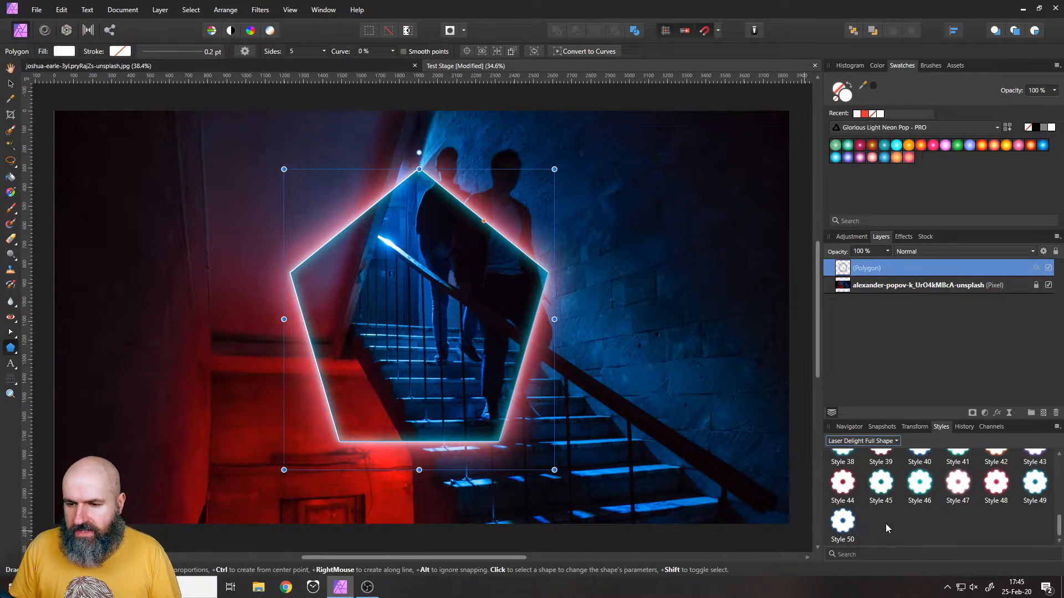
scroll(942, 523, "up", 1)
left_click_drag(1059, 515, 1054, 474)
Step: Try Style 9, Style 15 and Style 16 of Laser Delight Full Shape on the polygon and leave Style 17 applied
left_click(920, 472)
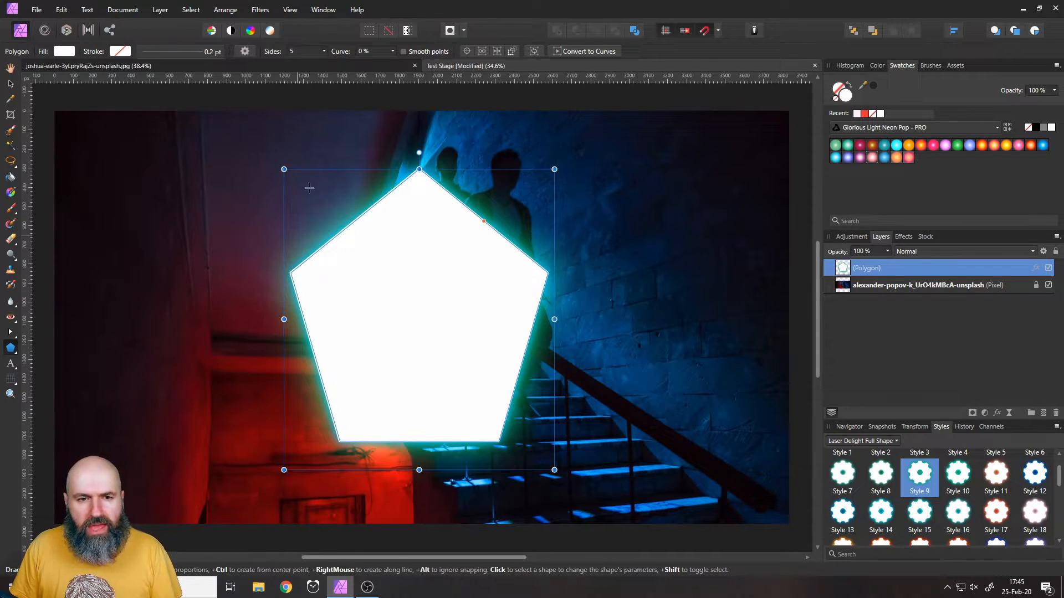
scroll(942, 507, "down", 1)
left_click(929, 513)
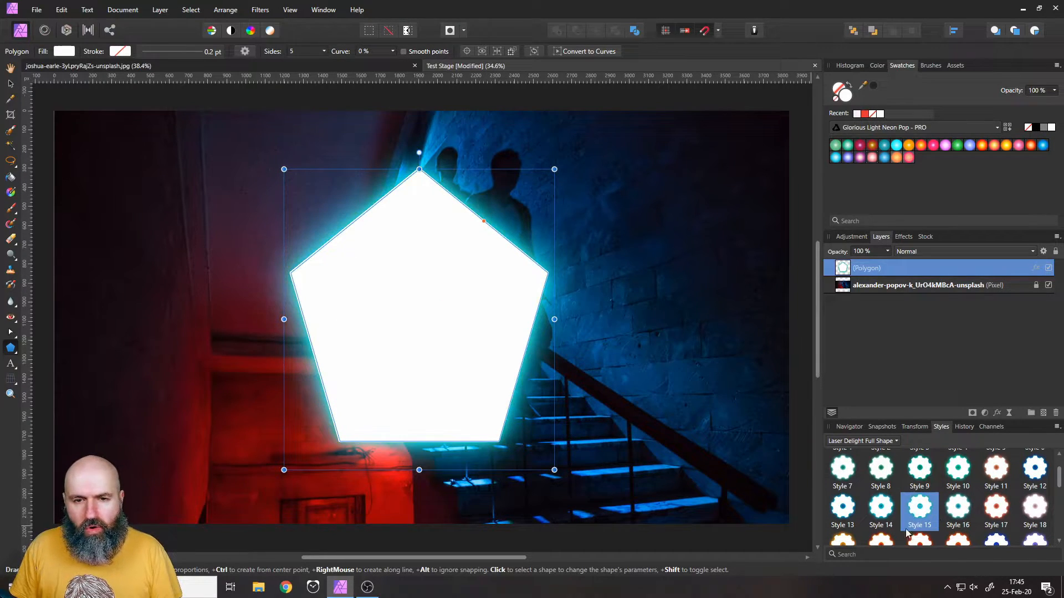
left_click(969, 513)
left_click(1002, 513)
scroll(1001, 516, "up", 1)
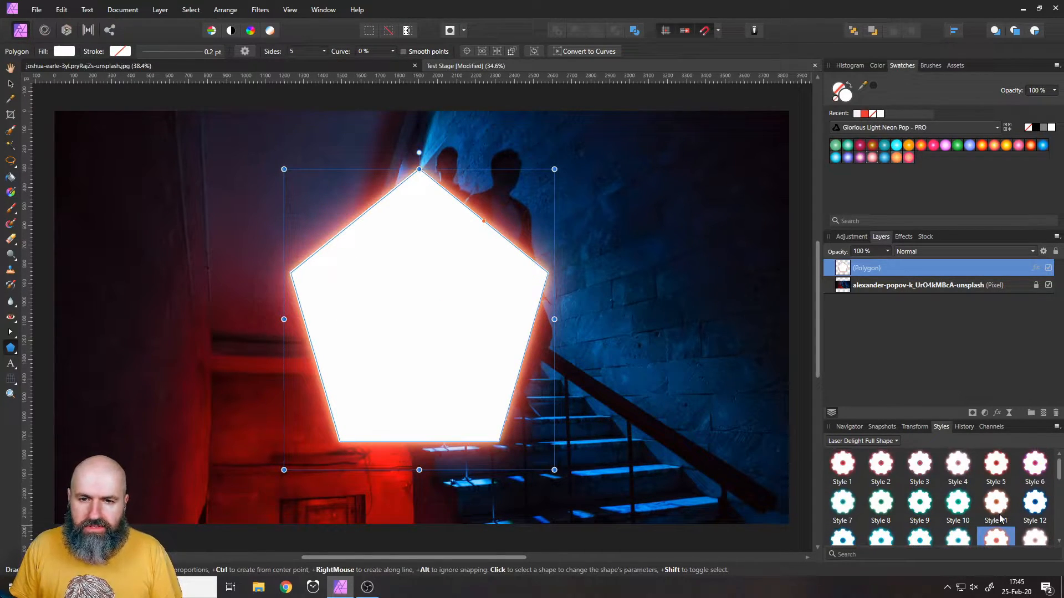
Step: Try Style 4 and Style 3 of Laser Delight Full Shape, apply Style 2 to the polygon, and browse to the category's end
left_click(952, 468)
left_click(917, 468)
left_click(869, 470)
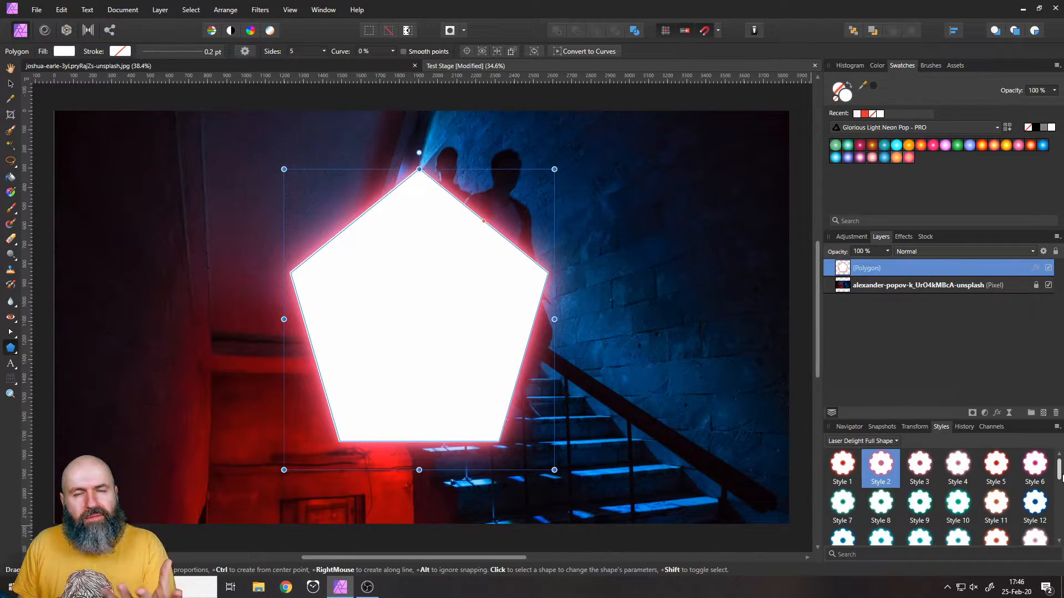
left_click_drag(1058, 467, 1057, 547)
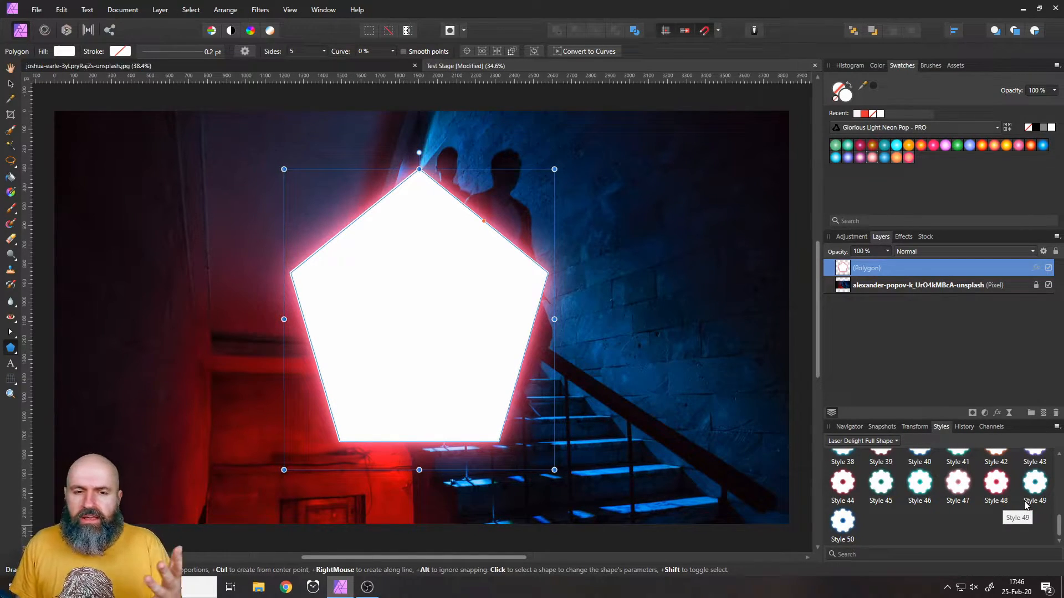
Step: Move the glowing polygon over to the dark wall beside the staircase and back to the middle of the photo with the Move tool
left_click(11, 84)
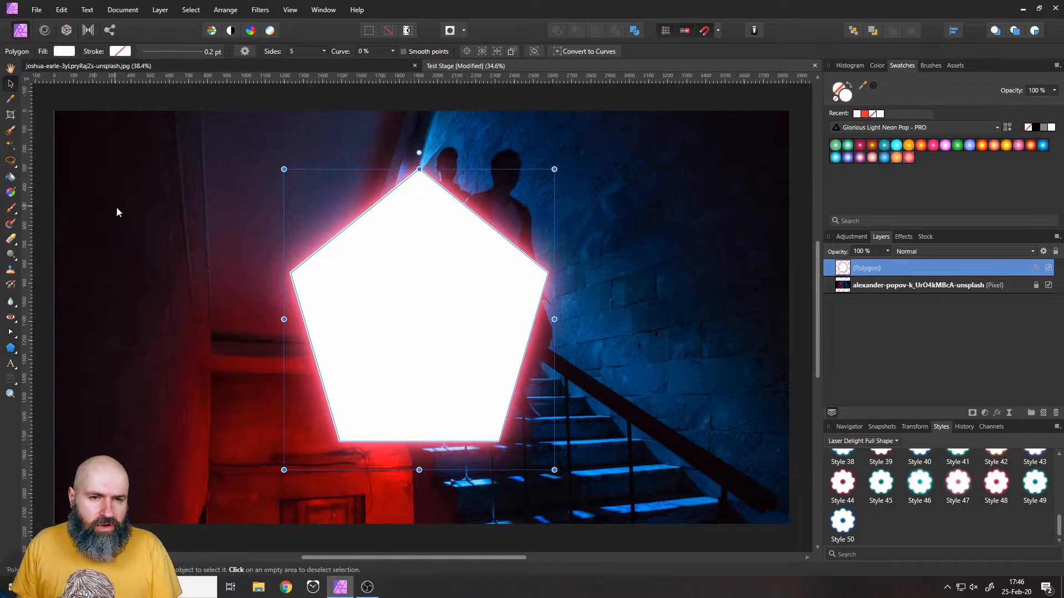
left_click(183, 303)
left_click(495, 356)
left_click_drag(495, 356, 316, 349)
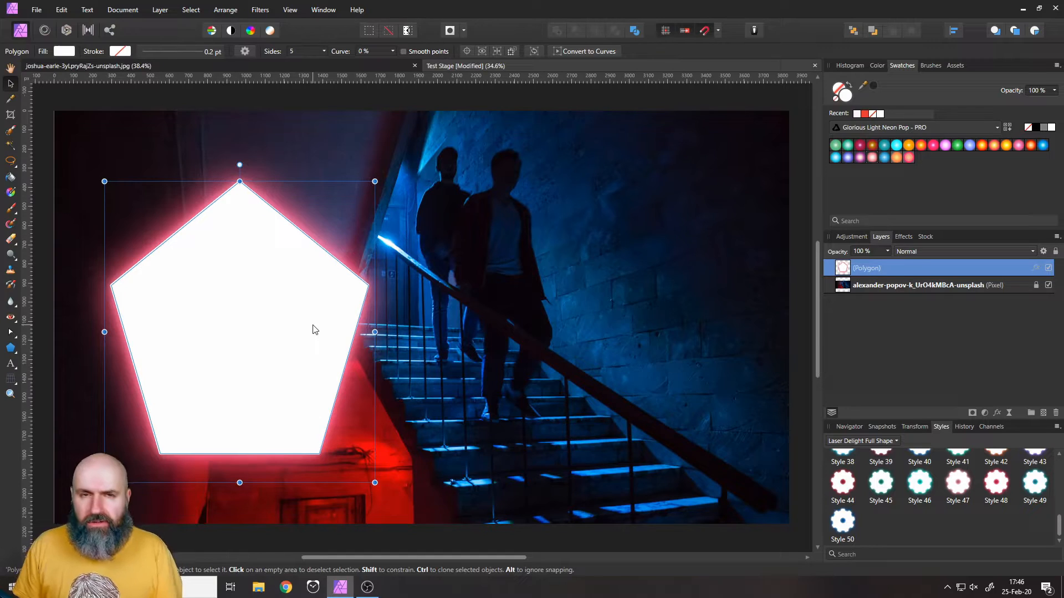
left_click_drag(286, 334, 506, 333)
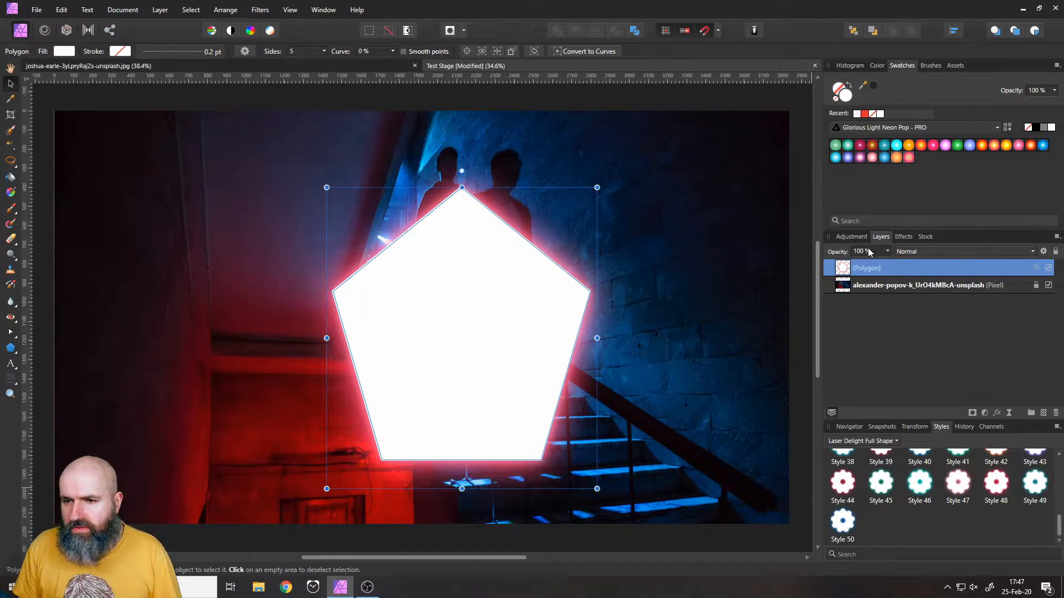
Step: Review which effects the applied style has enabled on the polygon, checking the Outer Shadow, and return to the layer list
left_click(902, 238)
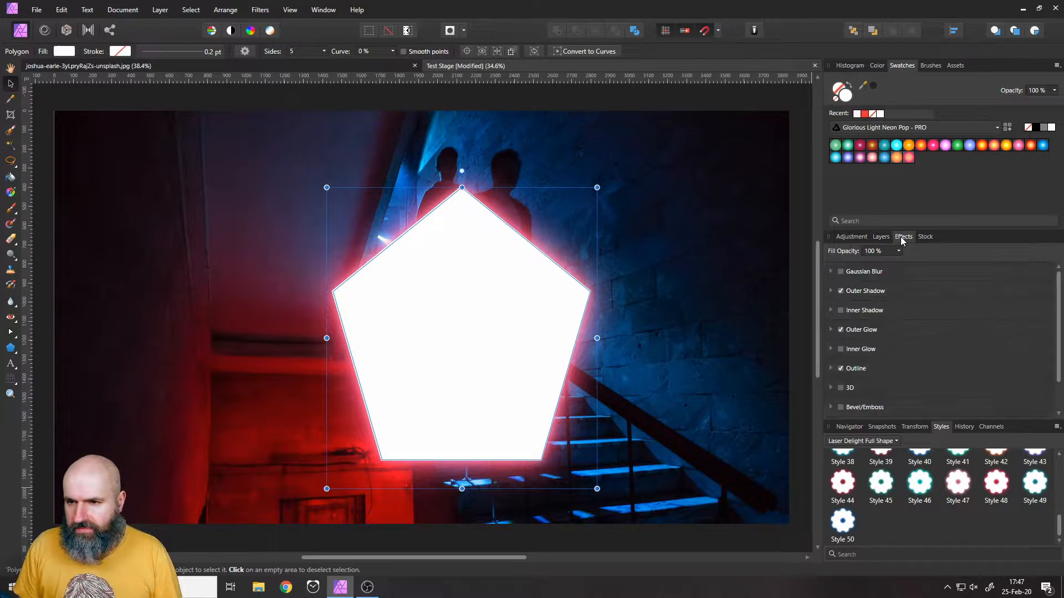
left_click(841, 291)
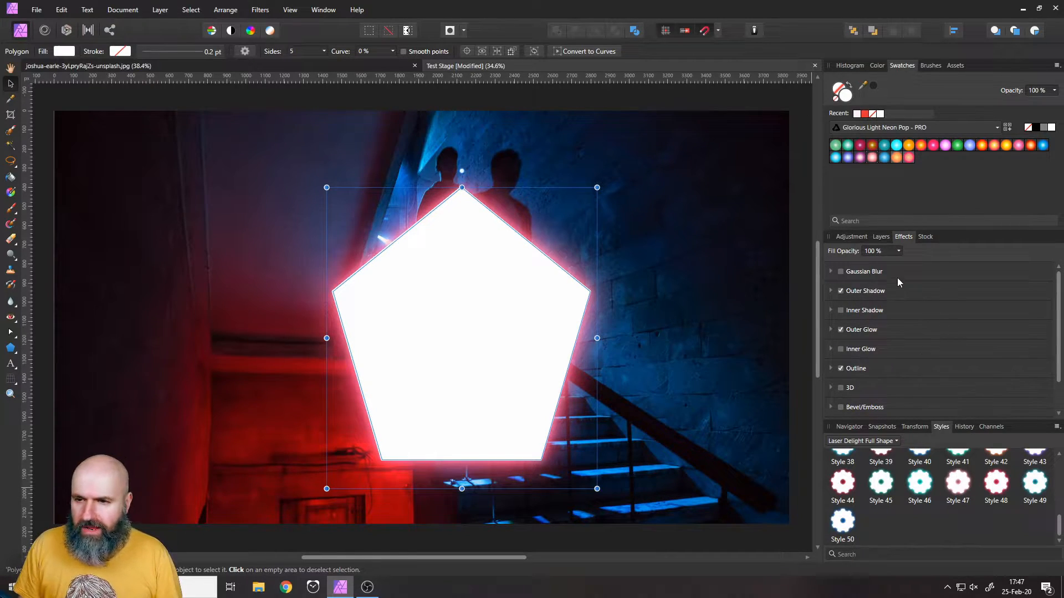
left_click(882, 237)
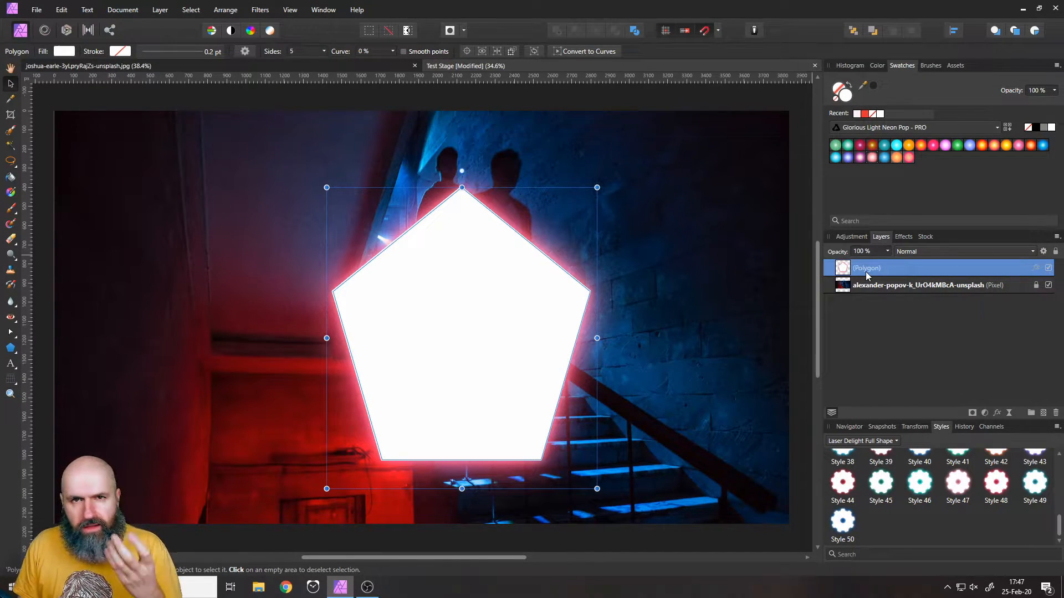
left_click(903, 236)
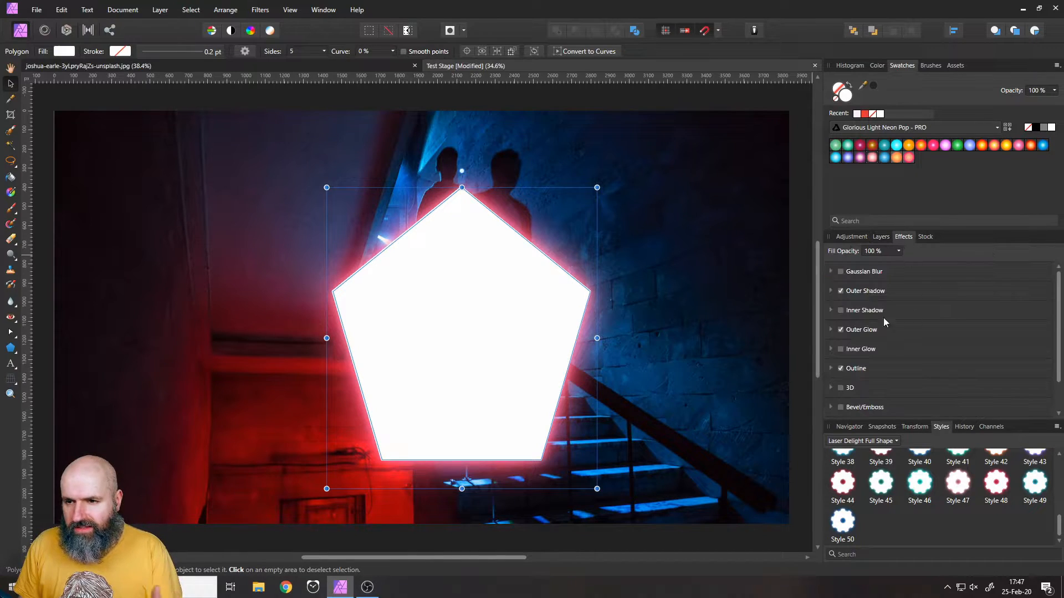
left_click(881, 237)
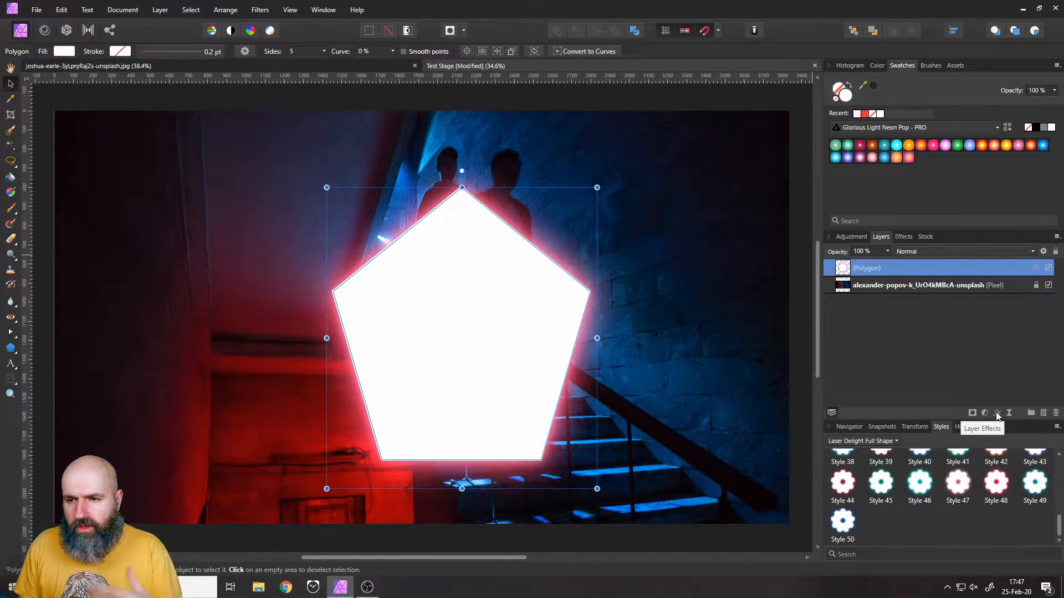
Step: Open the Layer Effects dialog for the polygon and place it clear of most of the shape
left_click(998, 412)
left_click_drag(915, 70, 644, 114)
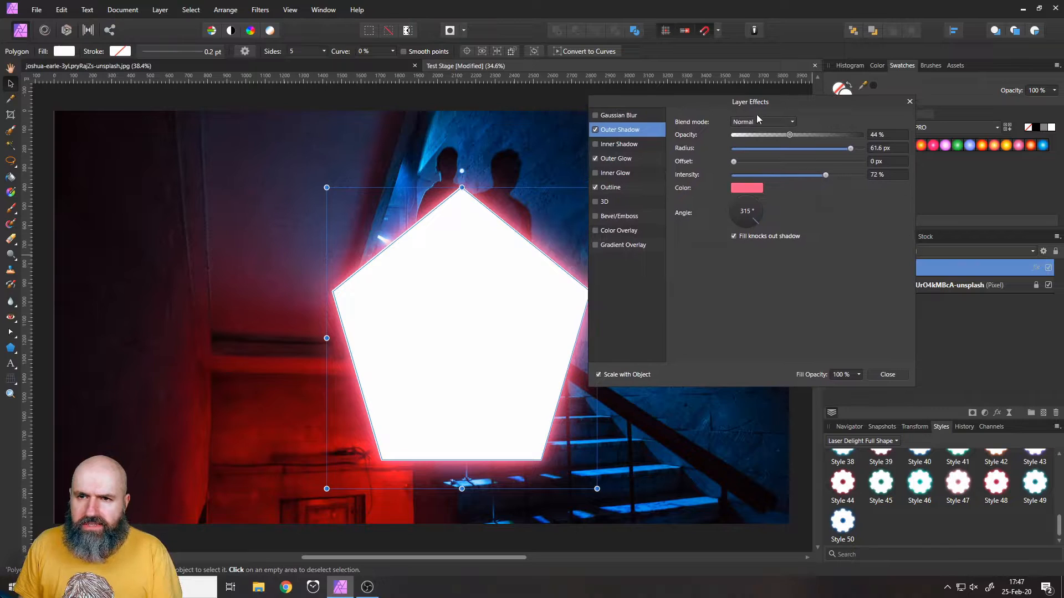
left_click_drag(714, 101, 721, 291)
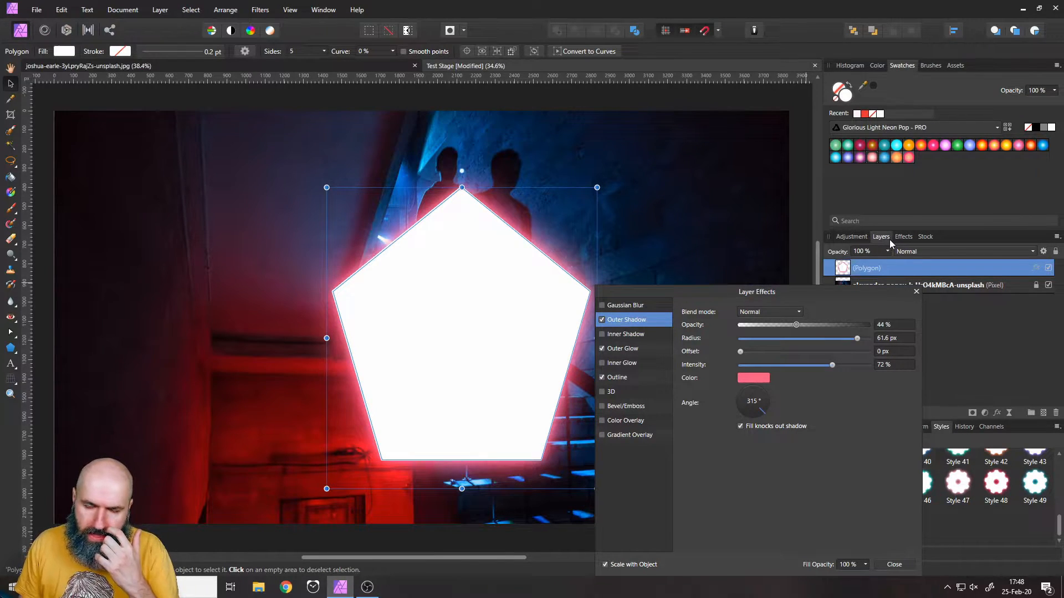
Step: Toggle the polygon's Outline, Outer Shadow and Outer Glow effects off and on to compare their contribution
left_click(603, 376)
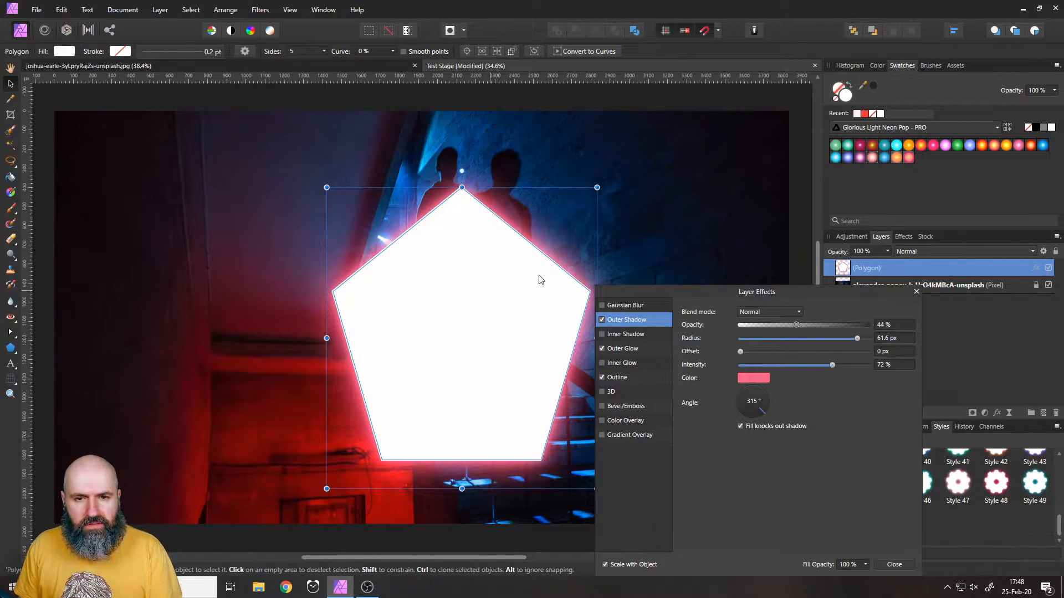
left_click(602, 321)
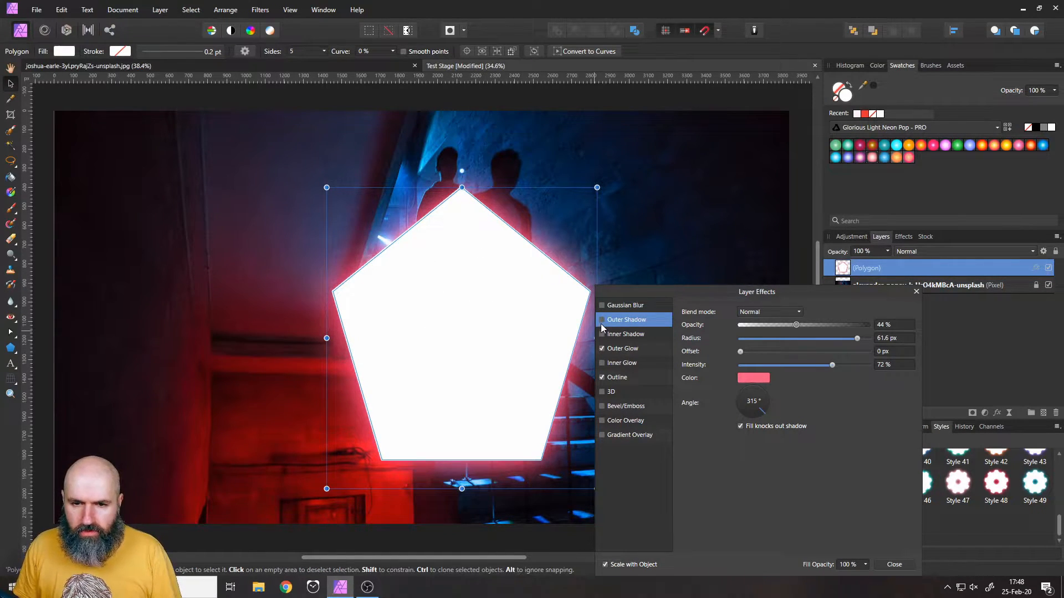
left_click(602, 349)
left_click(602, 349)
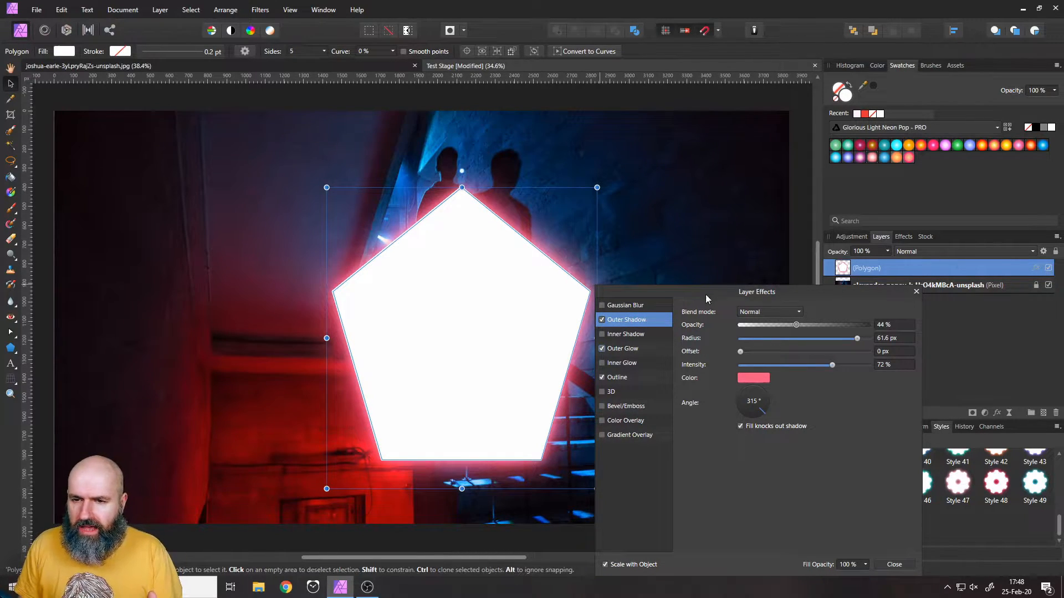
Step: Reposition the Layer Effects dialog and compare the settings of the Outer Glow and Outer Shadow effects, toggling the shadow to see its influence
left_click_drag(707, 294, 561, 290)
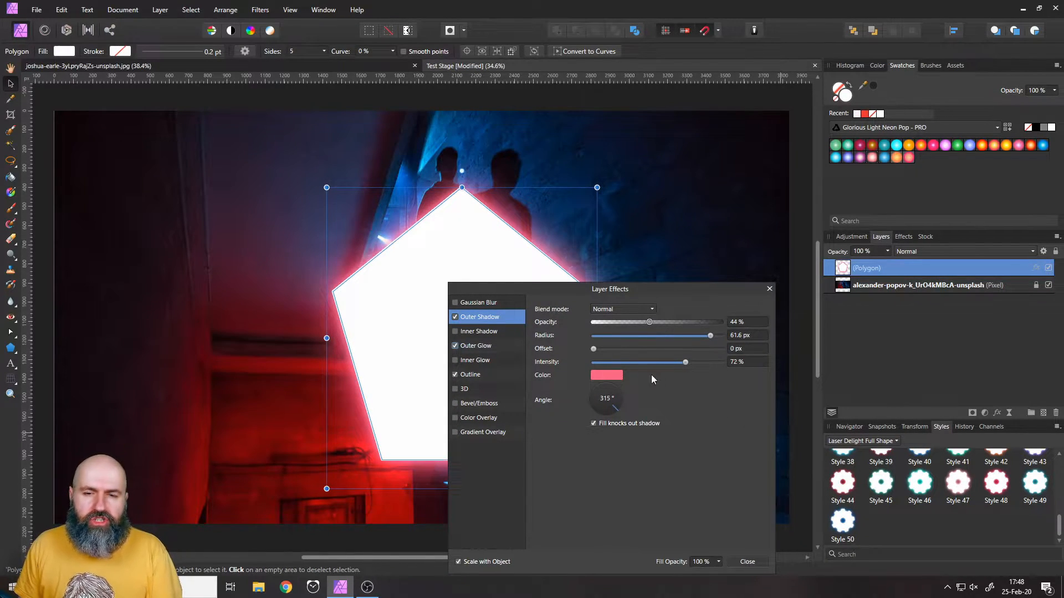
left_click_drag(572, 296, 685, 263)
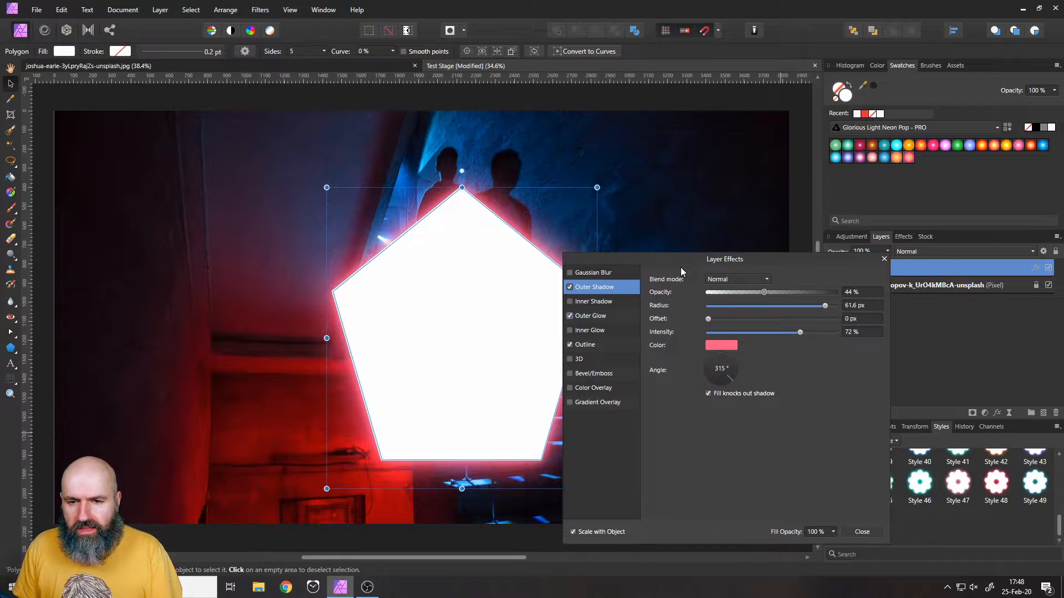
left_click(597, 317)
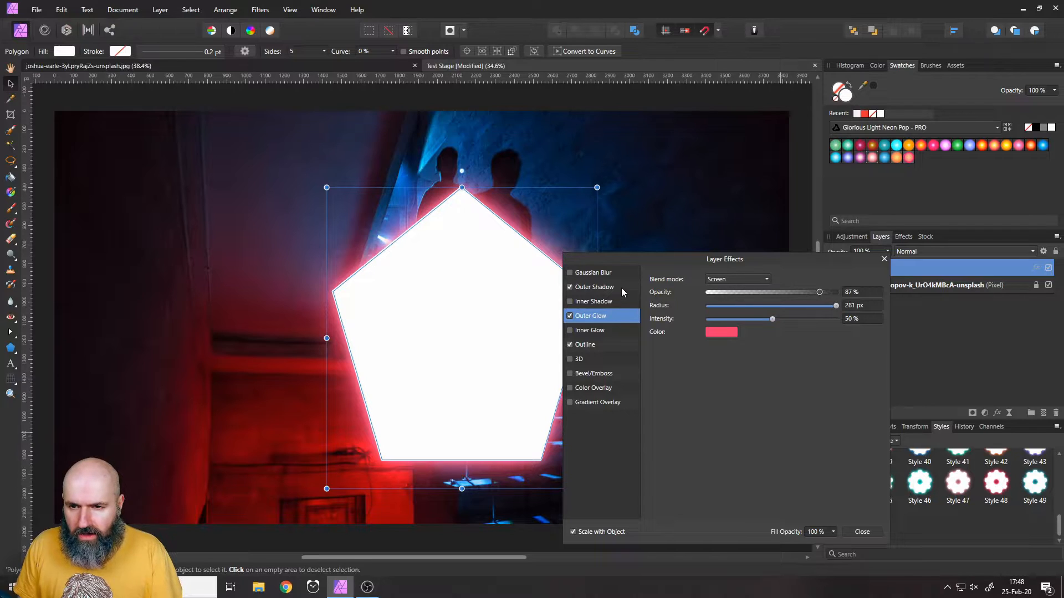
left_click(594, 287)
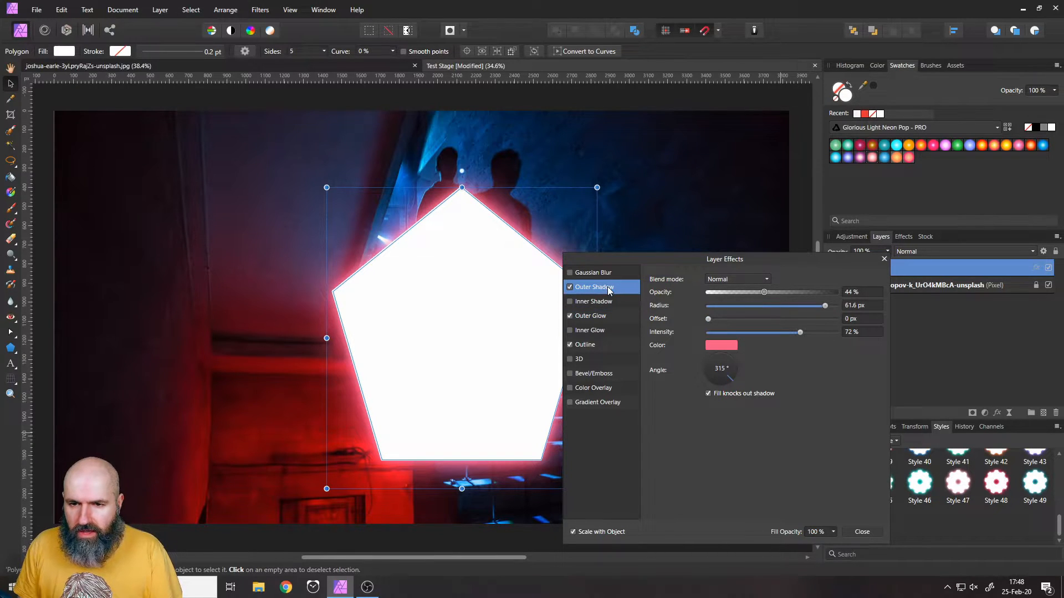
left_click(571, 287)
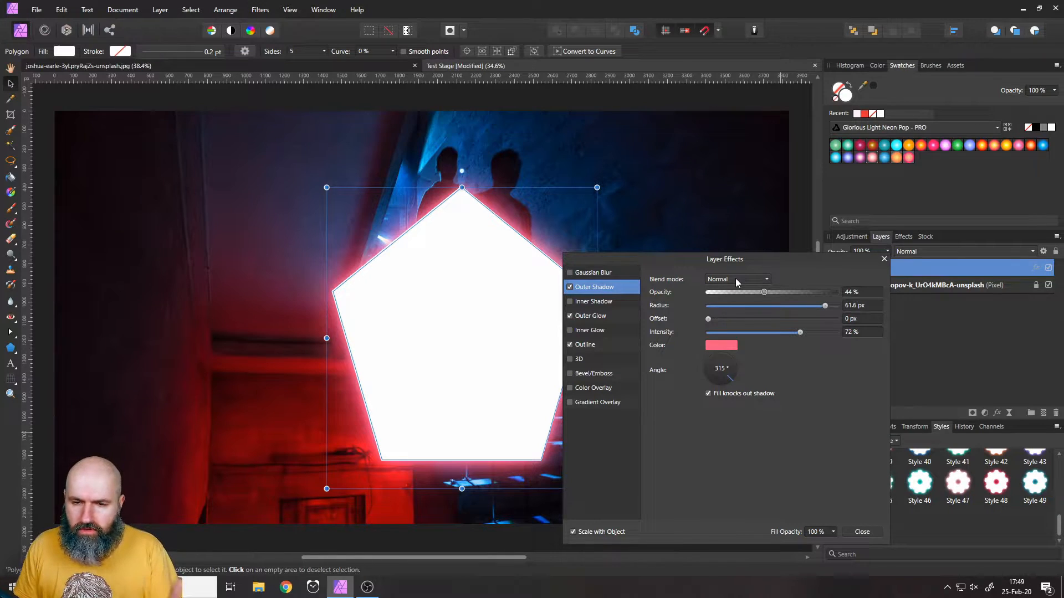
Step: Examine the Outer Glow settings and its available blend modes, leaving Screen selected
left_click(607, 320)
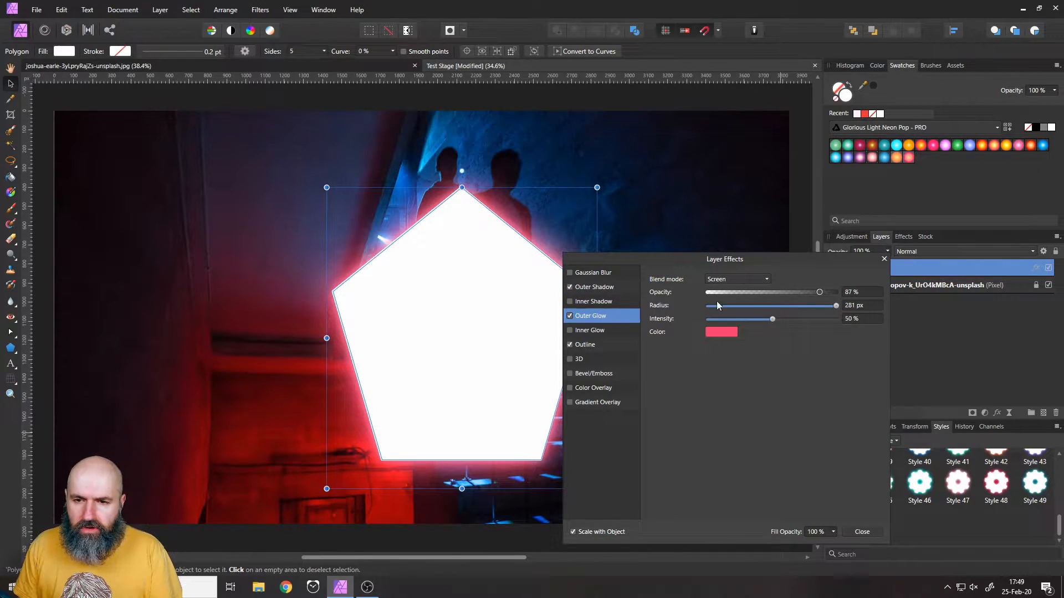
left_click(744, 279)
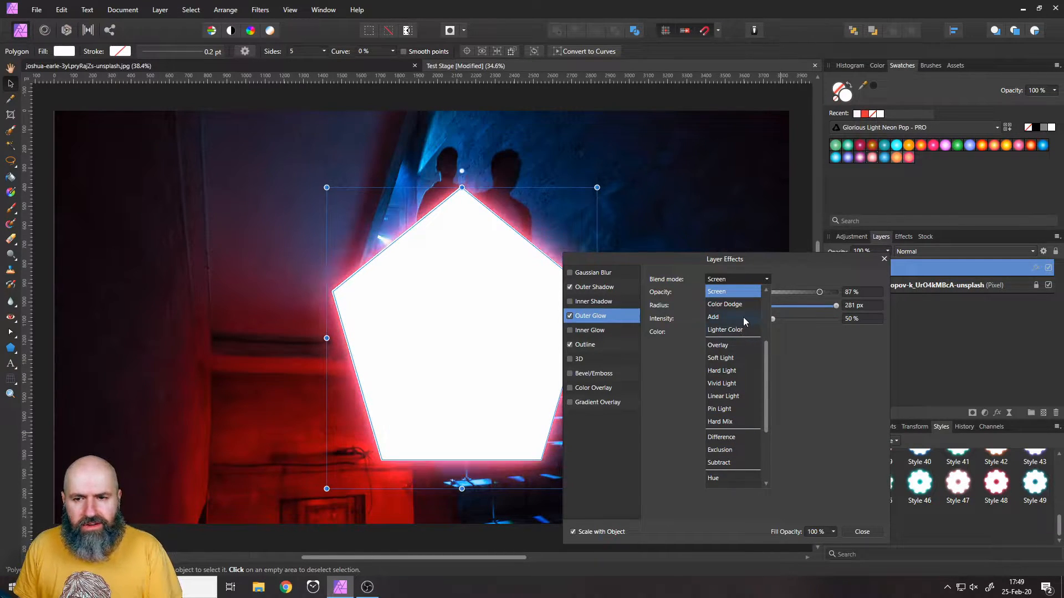
left_click(721, 279)
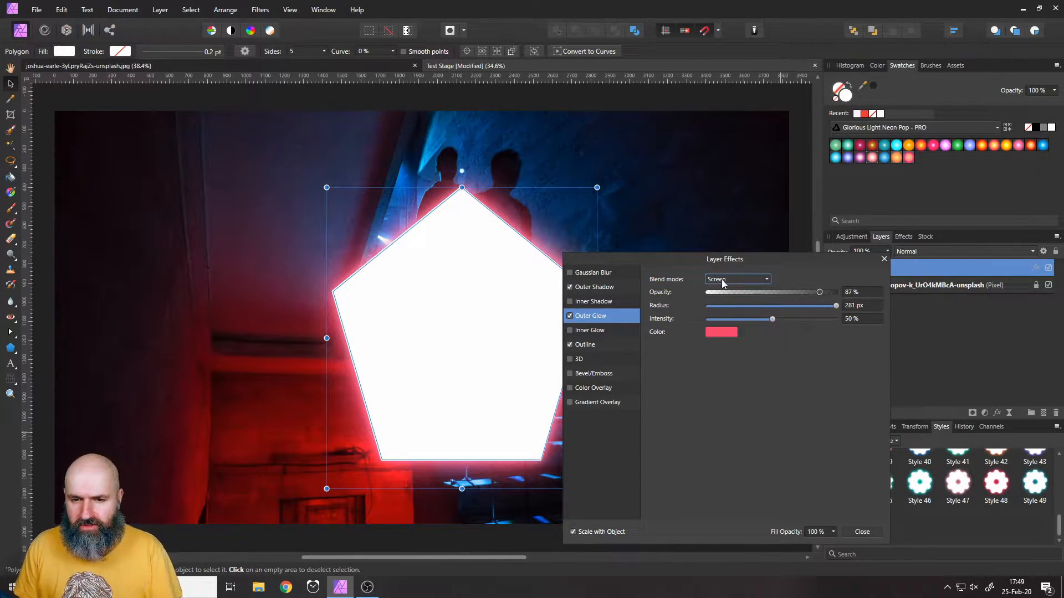
left_click_drag(633, 258, 658, 204)
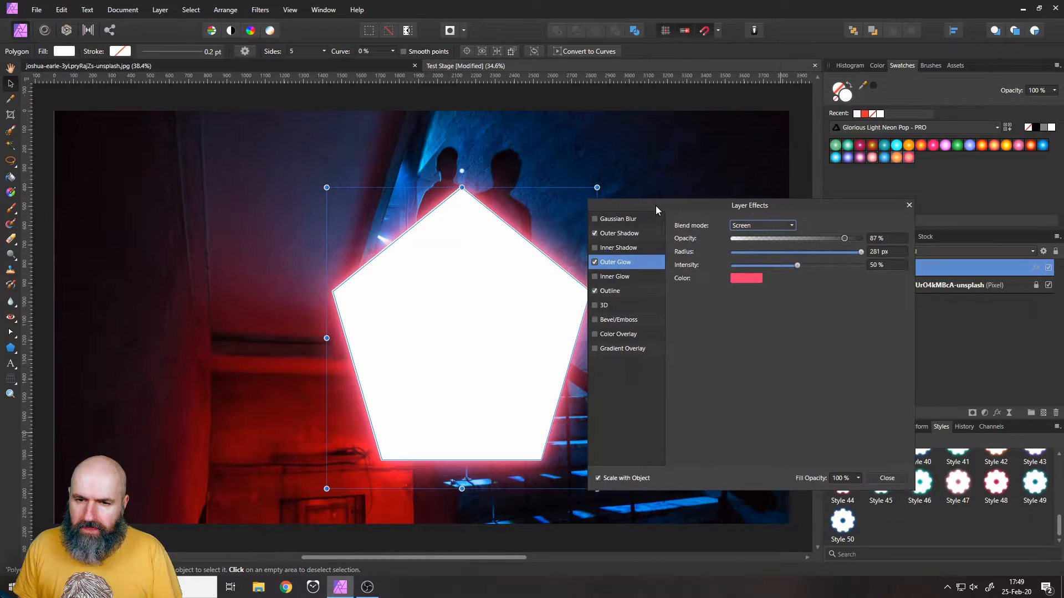
Step: Examine the Outline effect's settings and toggle the outline off and on to compare the polygon's edge
left_click(607, 291)
left_click(593, 290)
left_click(593, 290)
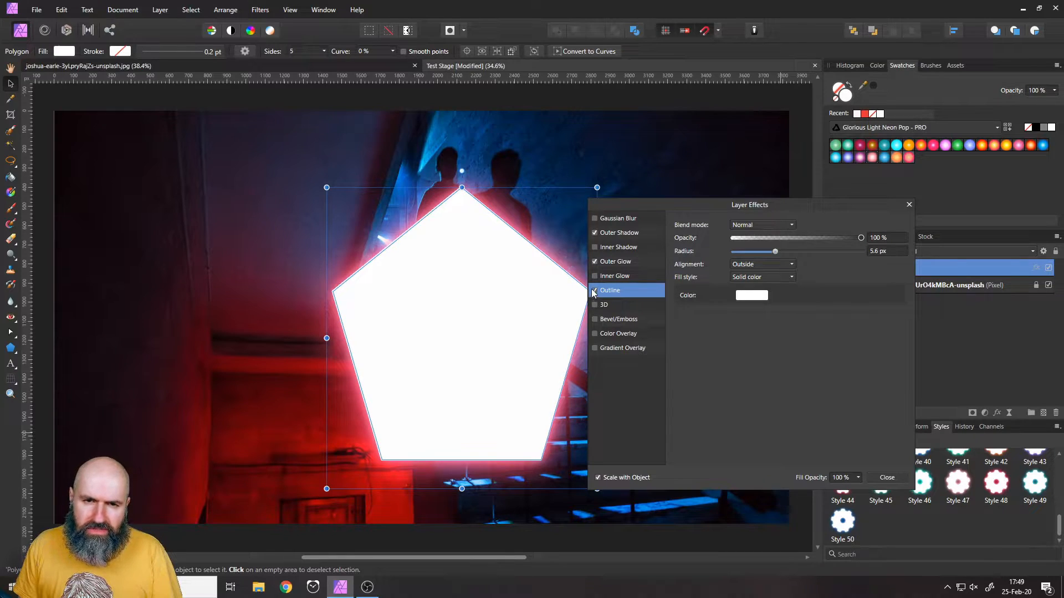
Step: Turn the polygon's Outline effect off and back on, viewing the shape without its selection frame in each state
left_click_drag(635, 206, 724, 190)
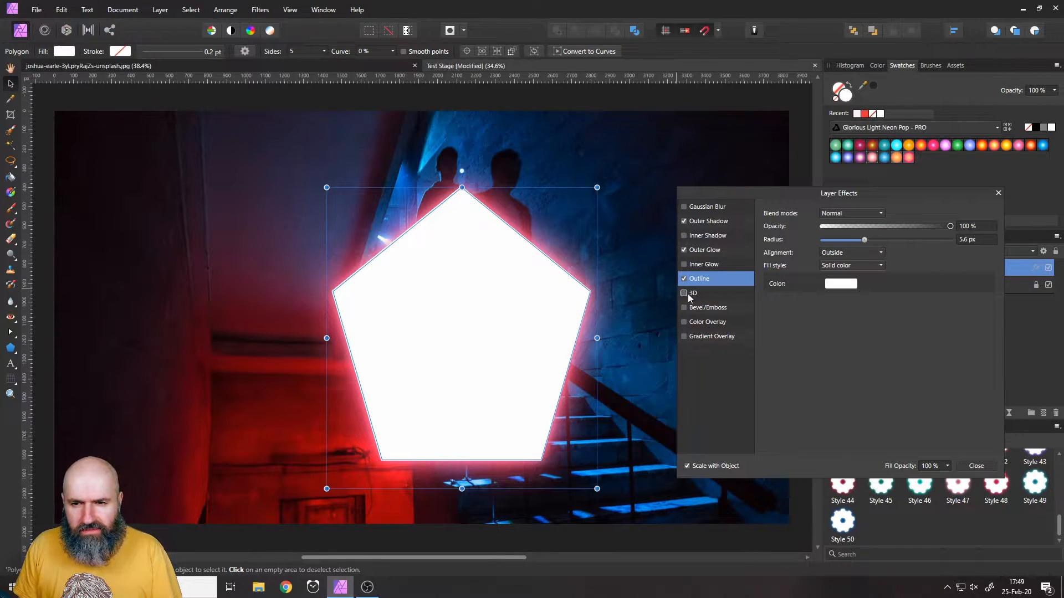
left_click(684, 279)
left_click(626, 265)
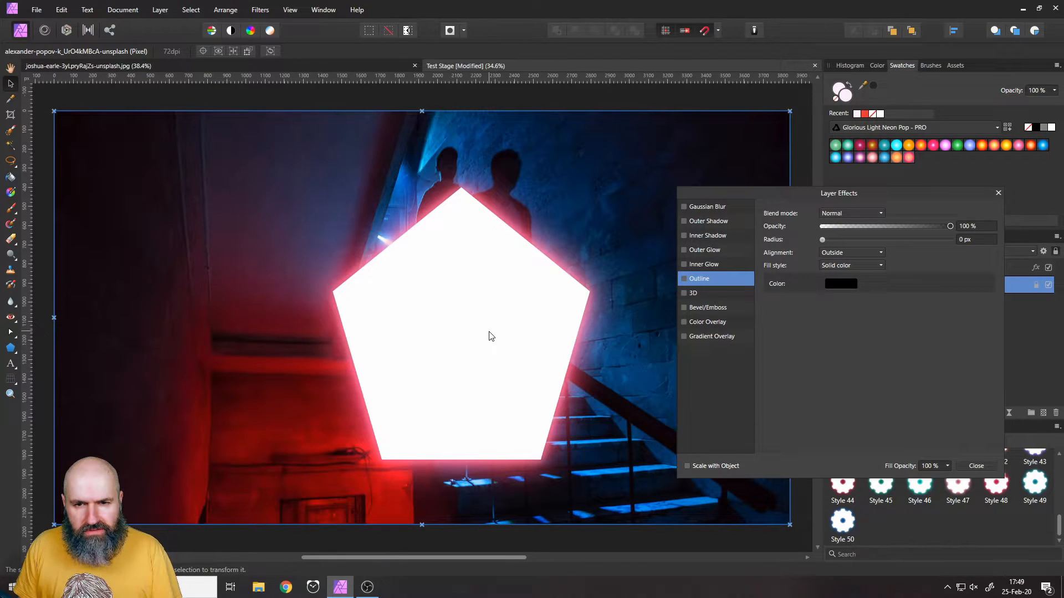
left_click(574, 295)
left_click(685, 278)
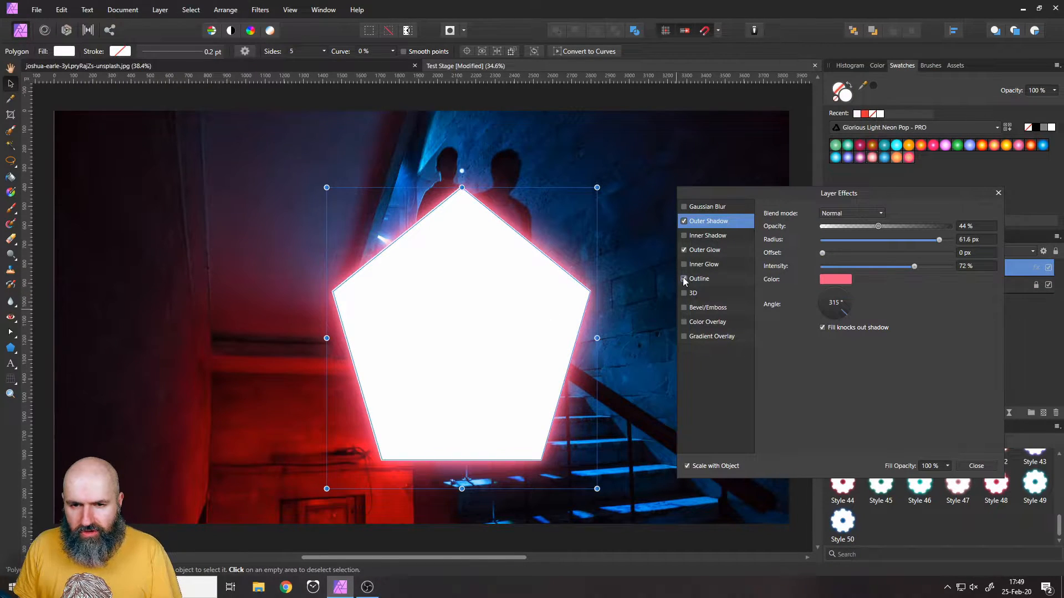
left_click(621, 304)
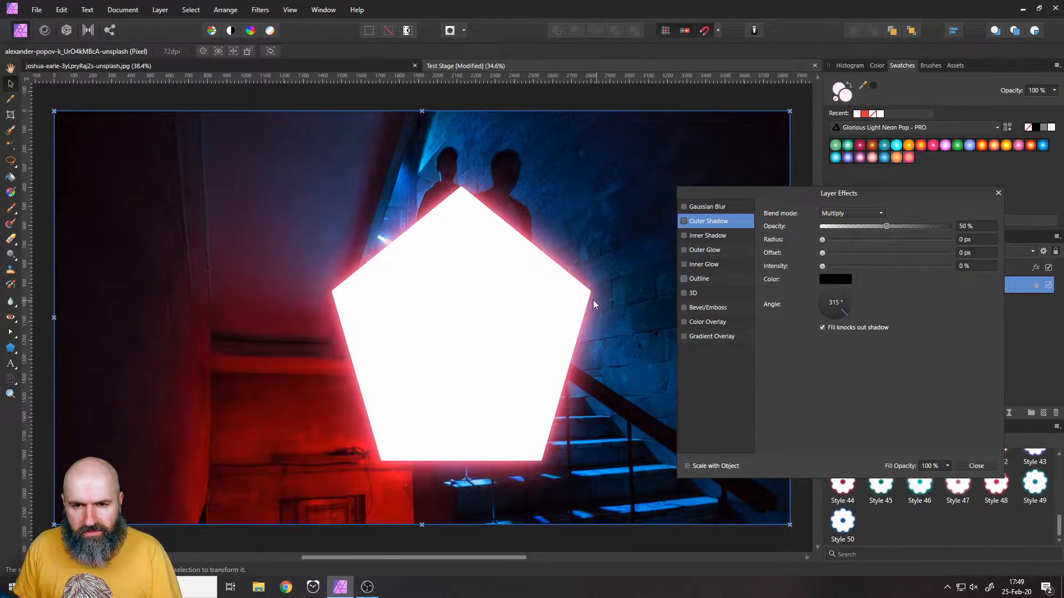
Step: Turn off the polygon's Outline effect, check the shape without its selection frame, and reselect it
left_click(520, 316)
left_click(683, 279)
left_click(626, 283)
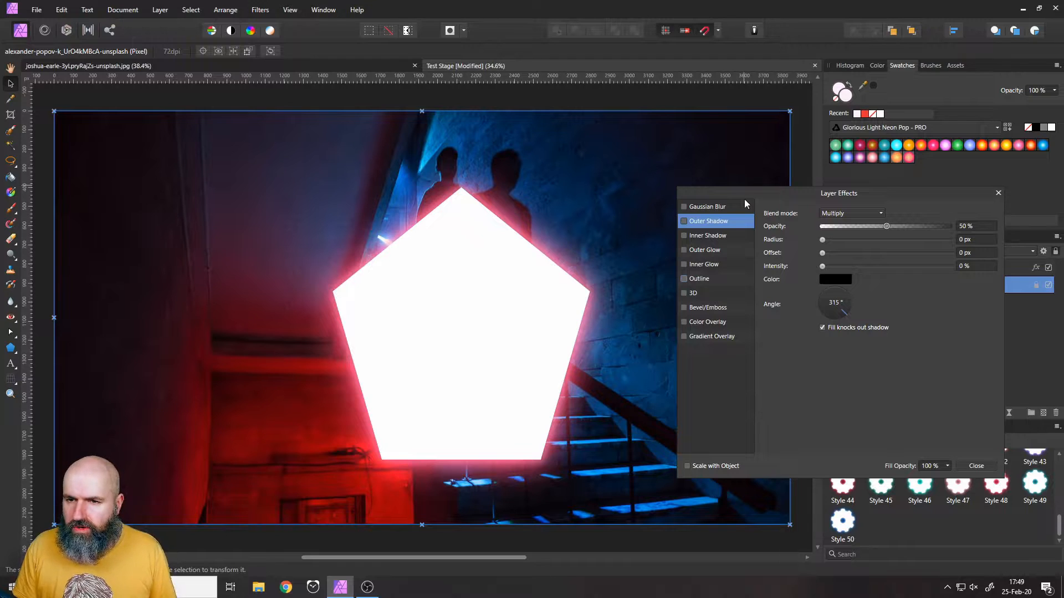
left_click(463, 302)
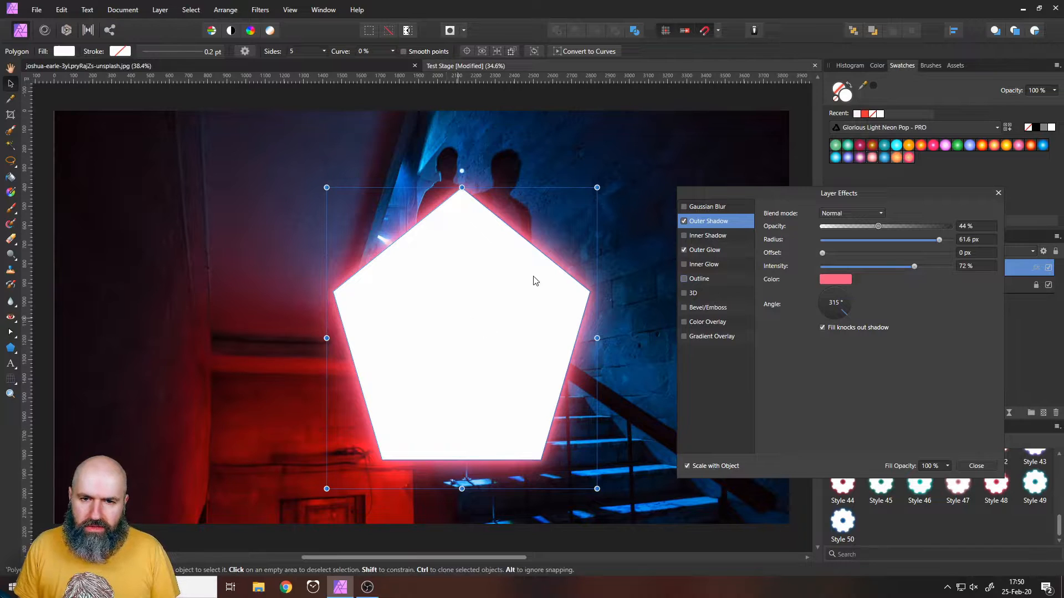
Step: Shrink the polygon to less than half its size and place it on the lower stairs to check how its effects scale
left_click_drag(596, 188, 428, 349)
left_click_drag(374, 425, 511, 432)
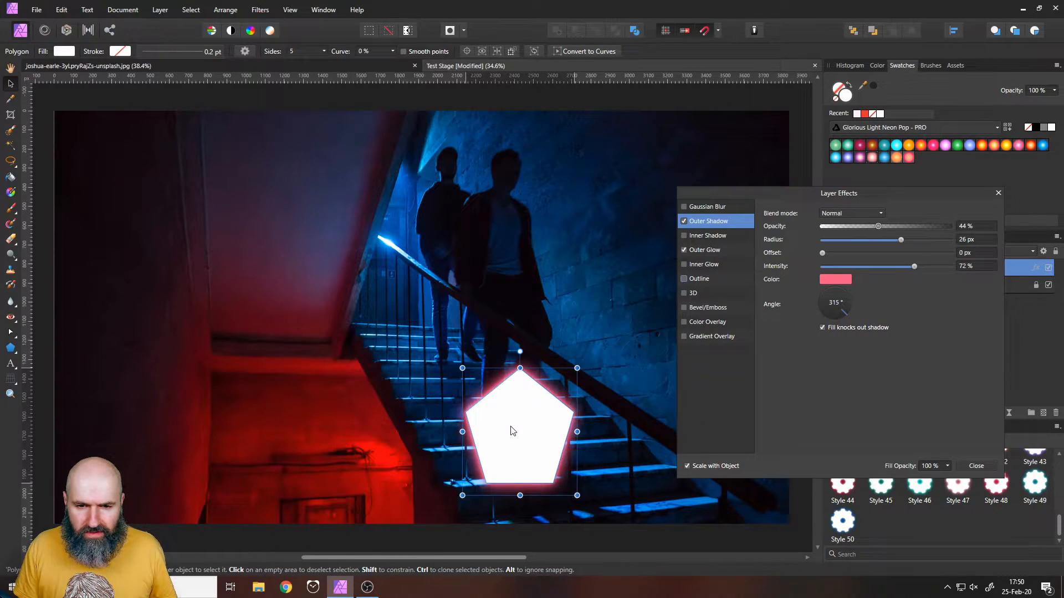
left_click(567, 334)
left_click(519, 464)
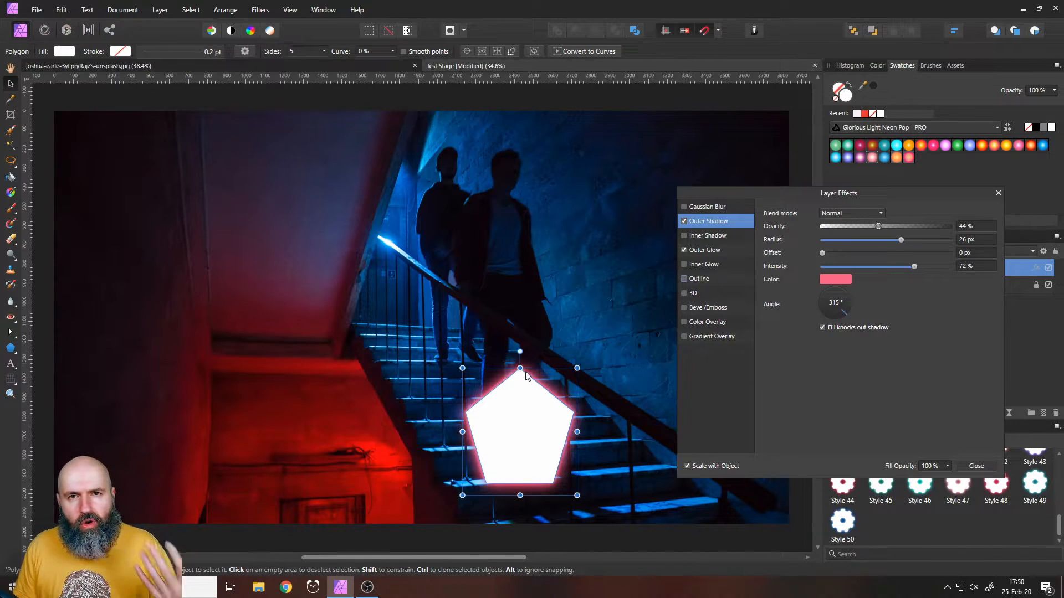
Step: Enlarge the polygon past the photo's lower edge, then reduce it to a medium size and place it over the two figures
left_click_drag(463, 368, 62, 0)
left_click_drag(444, 304, 478, 554)
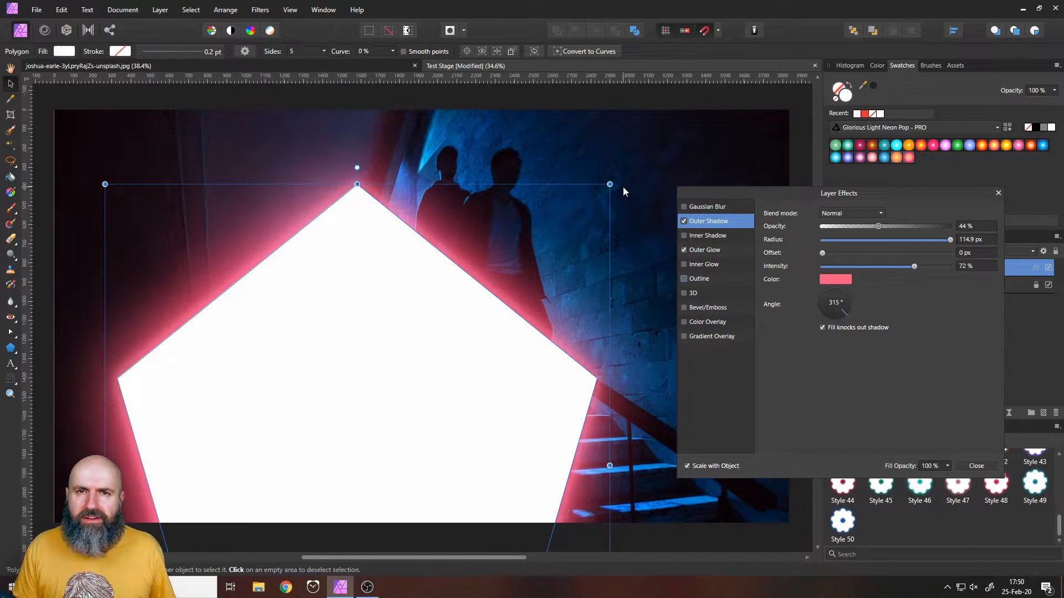
left_click_drag(609, 184, 415, 412)
left_click_drag(236, 466, 484, 207)
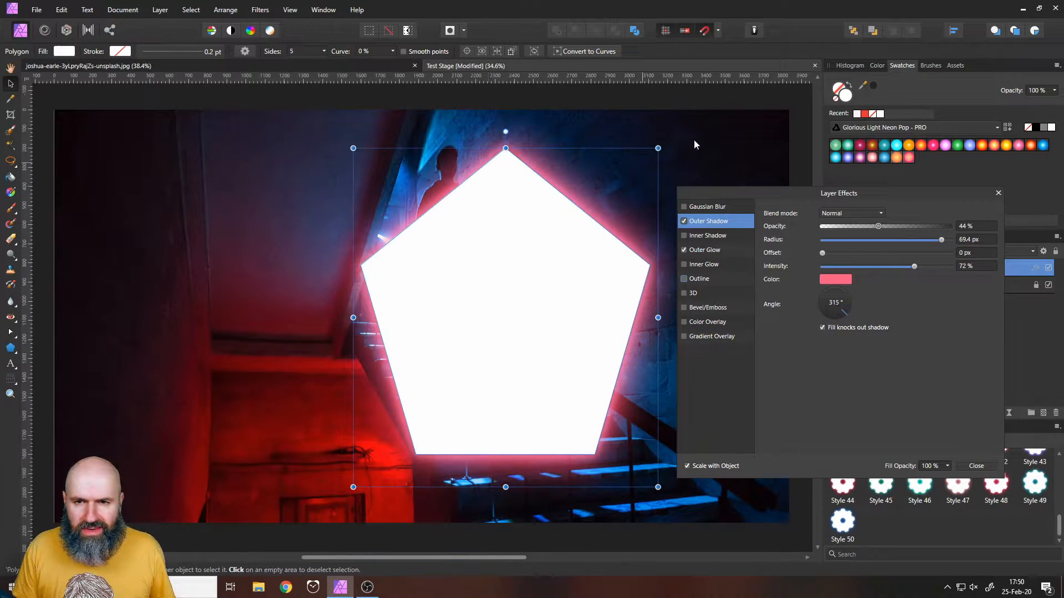
Step: Shrink the polygon and enlarge it again over the two figures to check how its effects scale
left_click_drag(658, 148, 499, 369)
left_click_drag(409, 435, 479, 361)
left_click_drag(535, 288, 574, 311)
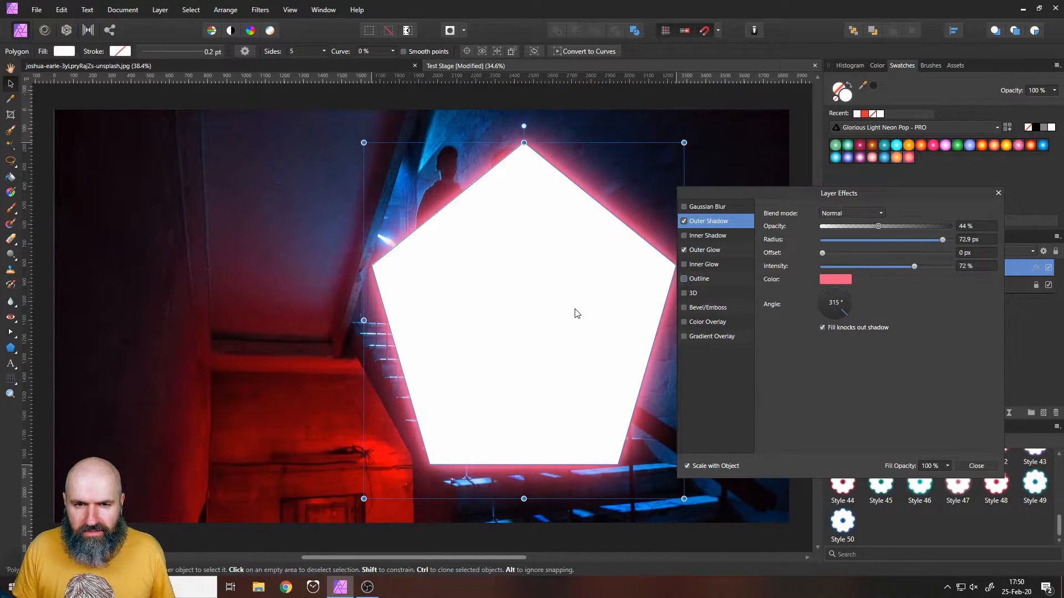
Step: Turn off Scale with Object for the layer effects, then shrink the polygon to under half its size over the lower stairs
left_click(687, 466)
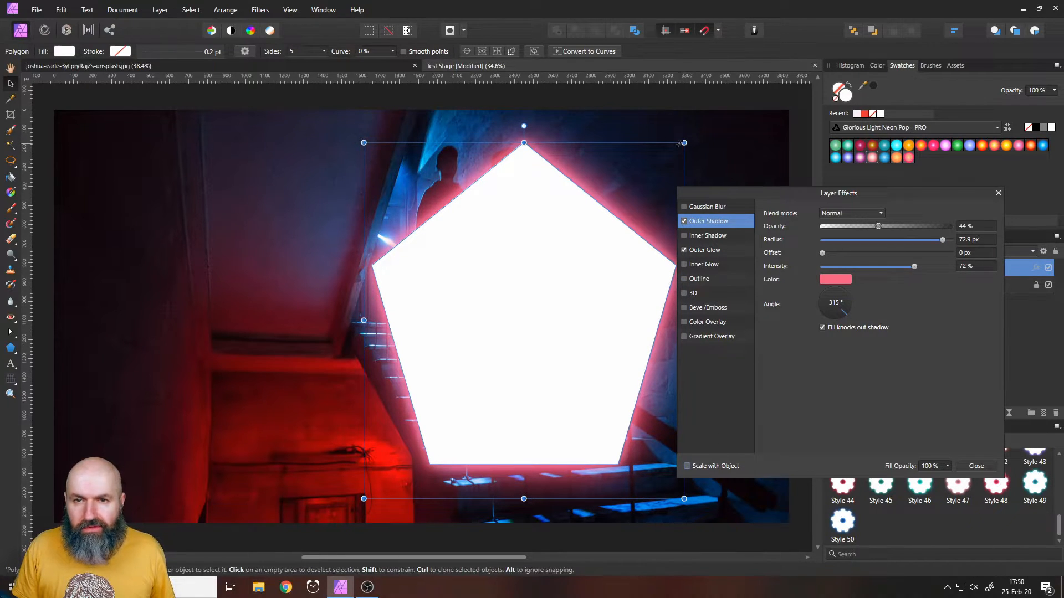
left_click_drag(679, 145, 504, 342)
left_click_drag(450, 431, 443, 395)
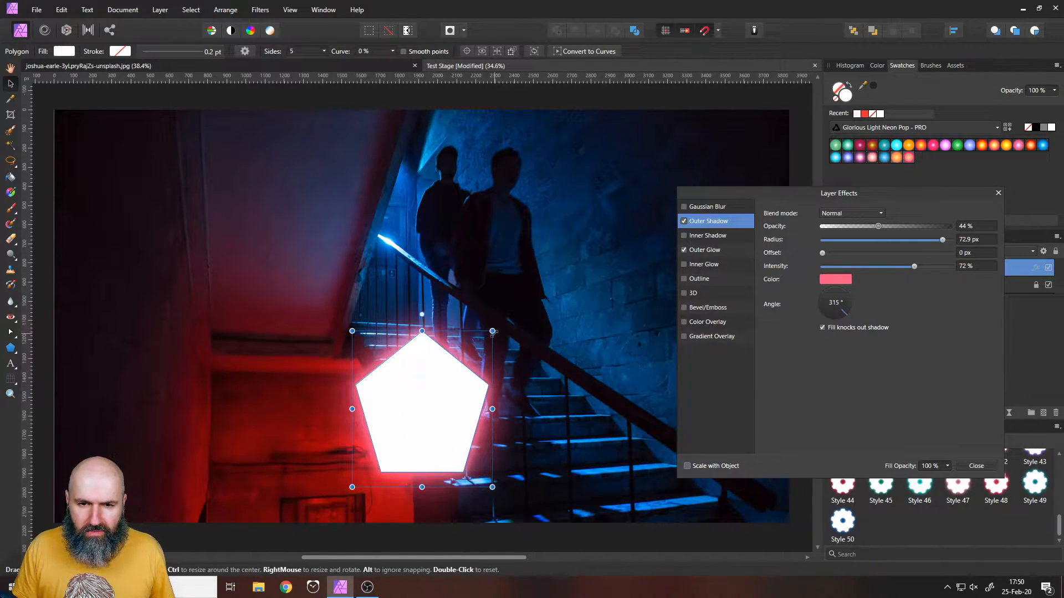
Step: Enlarge the polygon until it extends past the photo's edges to check its unscaled glow and shadow
left_click_drag(492, 331, 807, 3)
left_click_drag(637, 168, 282, 455)
left_click_drag(451, 268, 618, 84)
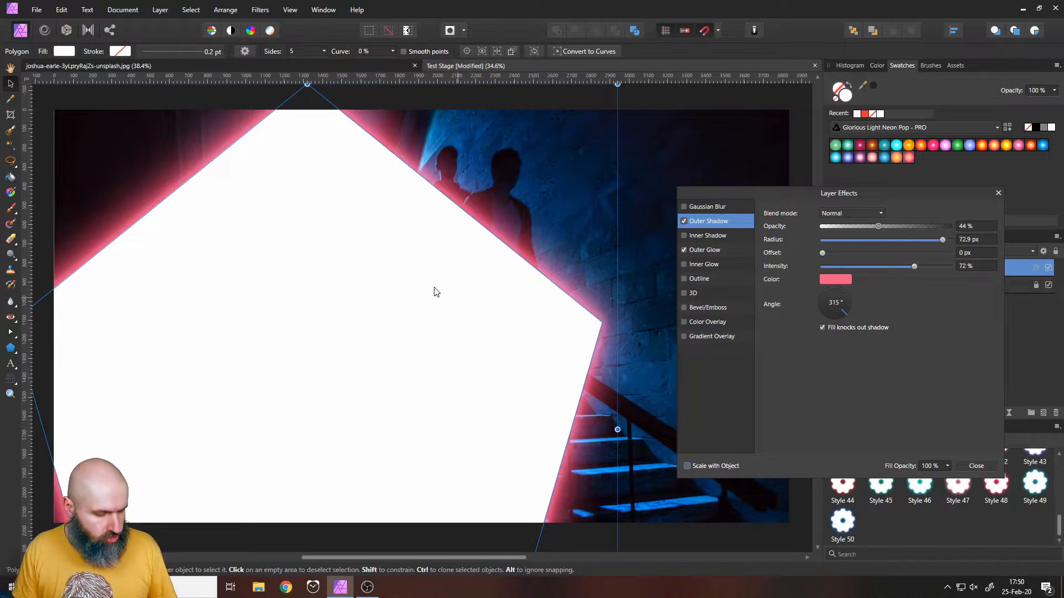
Step: Reduce the polygon in stages to a medium size and place it on the stairs over the figures' legs
left_click_drag(334, 316, 361, 395)
left_click_drag(644, 161, 409, 423)
left_click_drag(220, 465, 402, 237)
left_click_drag(589, 196, 397, 410)
left_click_drag(284, 485, 425, 323)
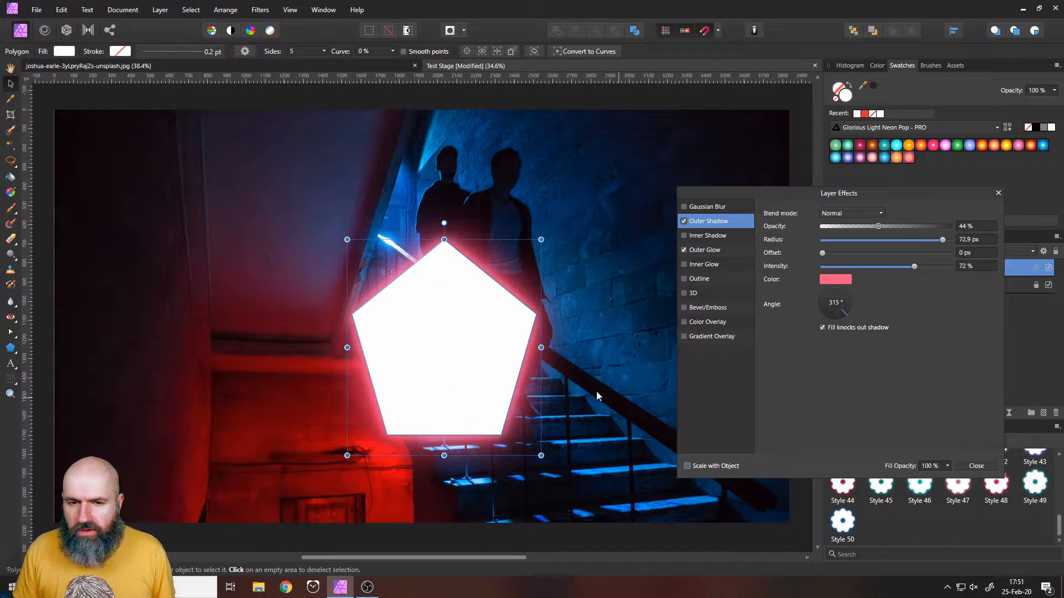
Step: Close the layer effects and apply Laser Delight Full Shape Style 45, then enlarge the polygon and lower it to the photo's bottom edge
left_click(999, 193)
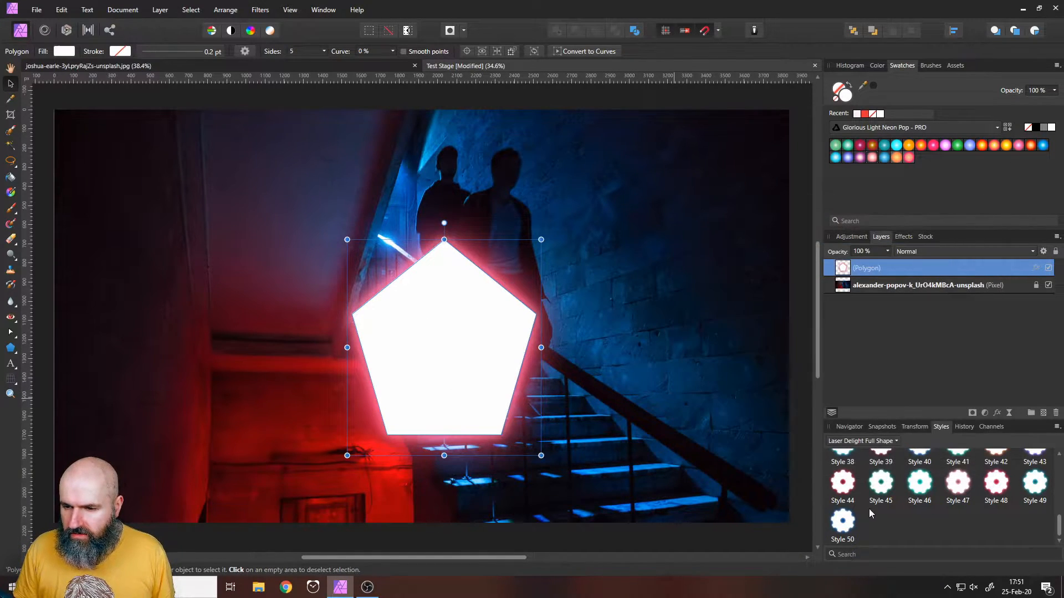
left_click(881, 483)
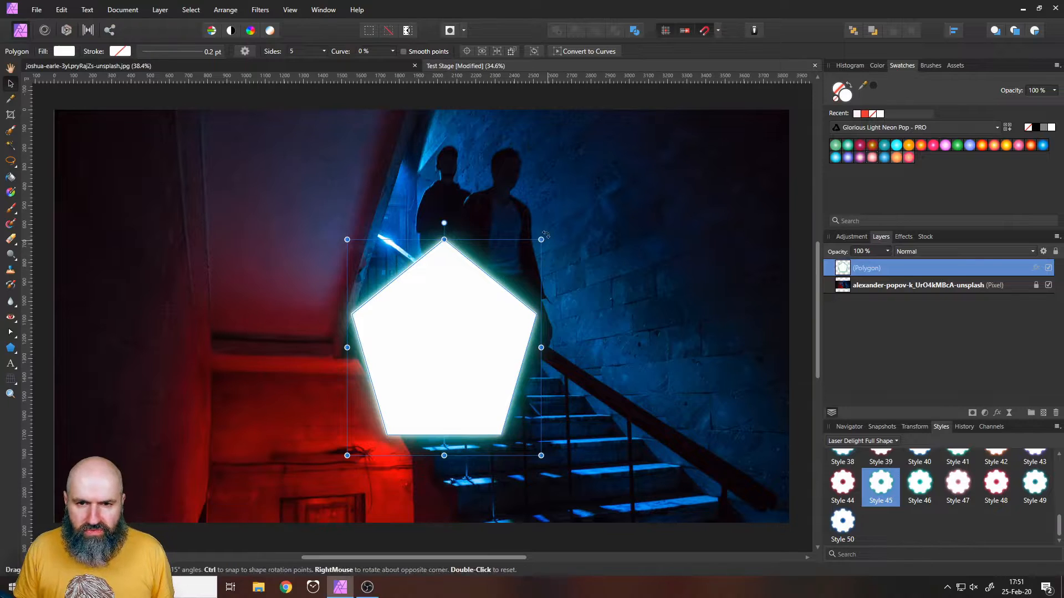
left_click_drag(541, 239, 628, 161)
left_click_drag(619, 148, 624, 145)
key("v")
left_click_drag(499, 290, 500, 381)
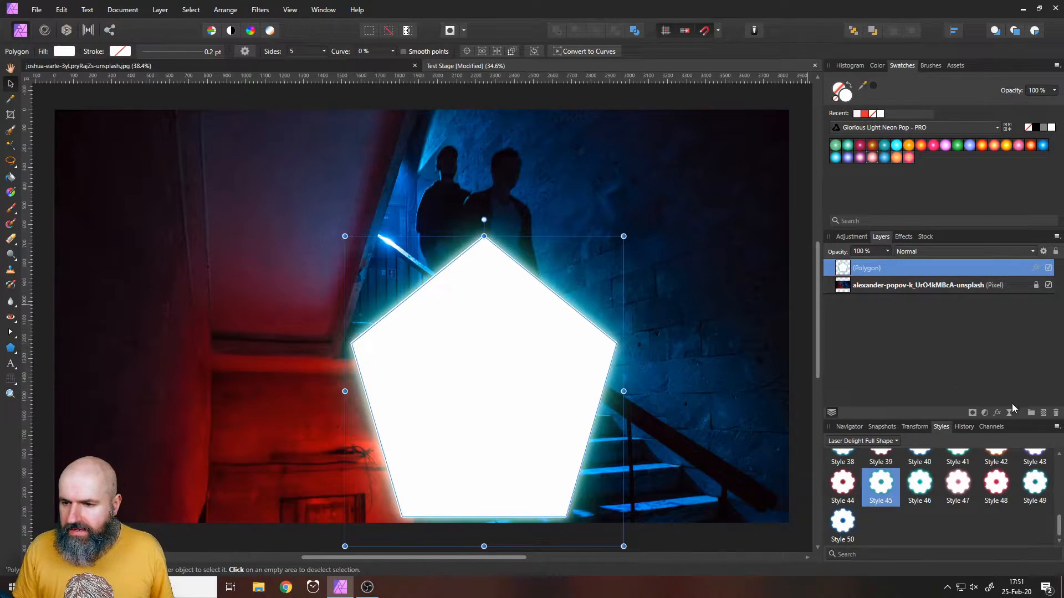
Step: Move the polygon up over the two figures and set its Fill Opacity to 0%
left_click(904, 237)
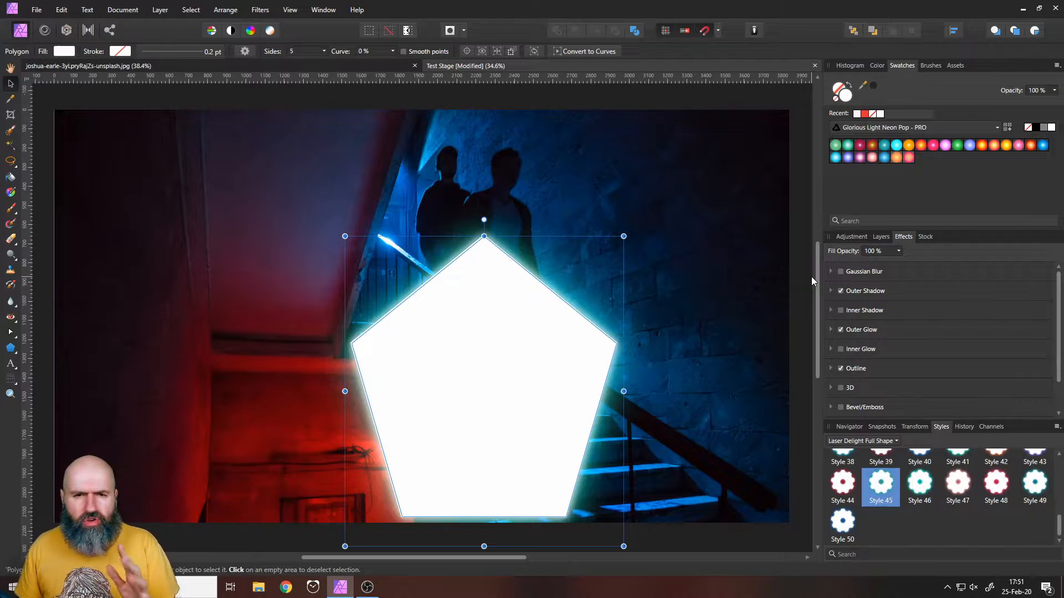
left_click_drag(382, 371, 377, 318)
left_click(899, 250)
left_click_drag(899, 261, 776, 269)
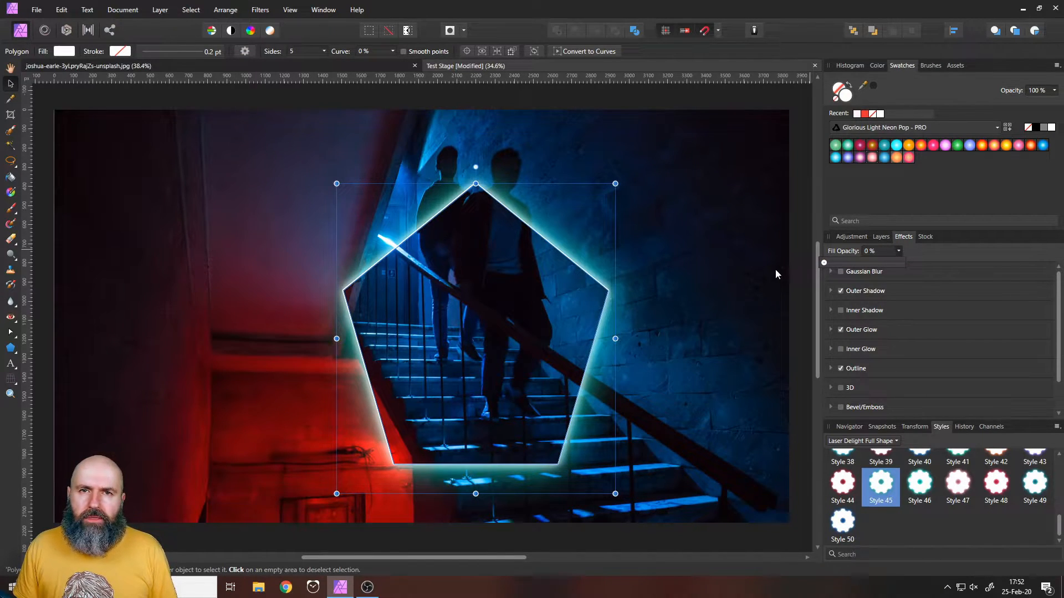
Step: Raise the polygon's Fill Opacity to 23% for comparison, then set it back to 100%
mouse_move(776, 270)
left_mouse_down()
mouse_move(936, 272)
mouse_move(769, 283)
left_mouse_up()
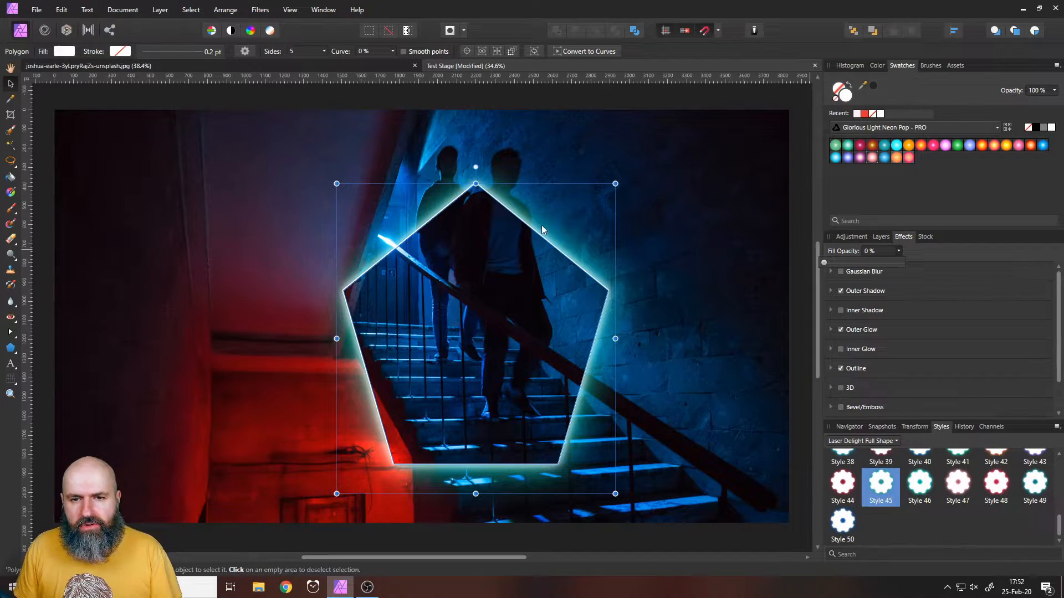
mouse_move(828, 262)
left_mouse_down()
mouse_move(854, 262)
mouse_move(842, 264)
left_mouse_up()
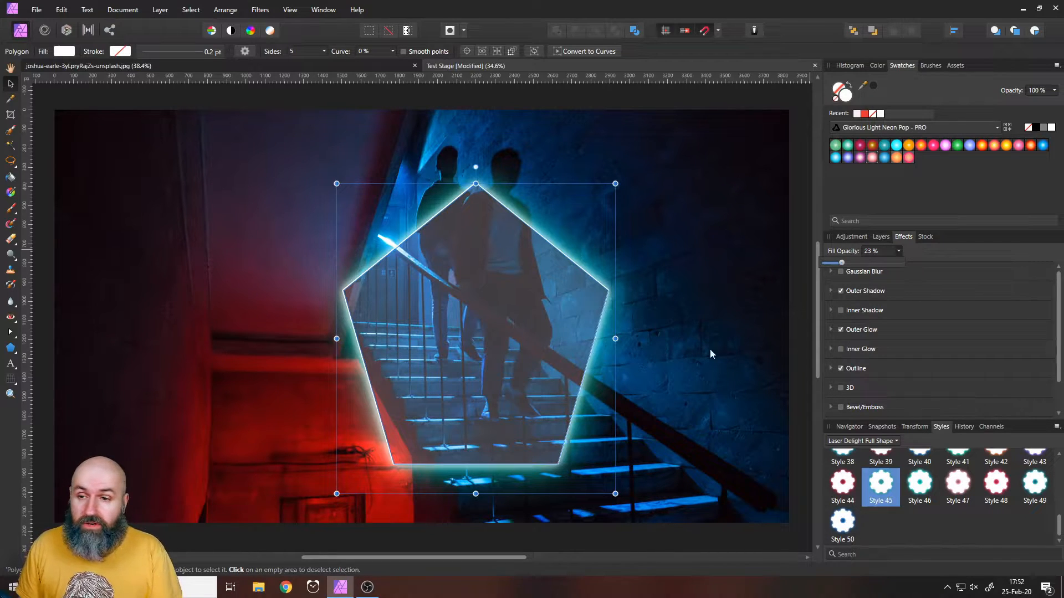
left_click_drag(842, 265, 911, 261)
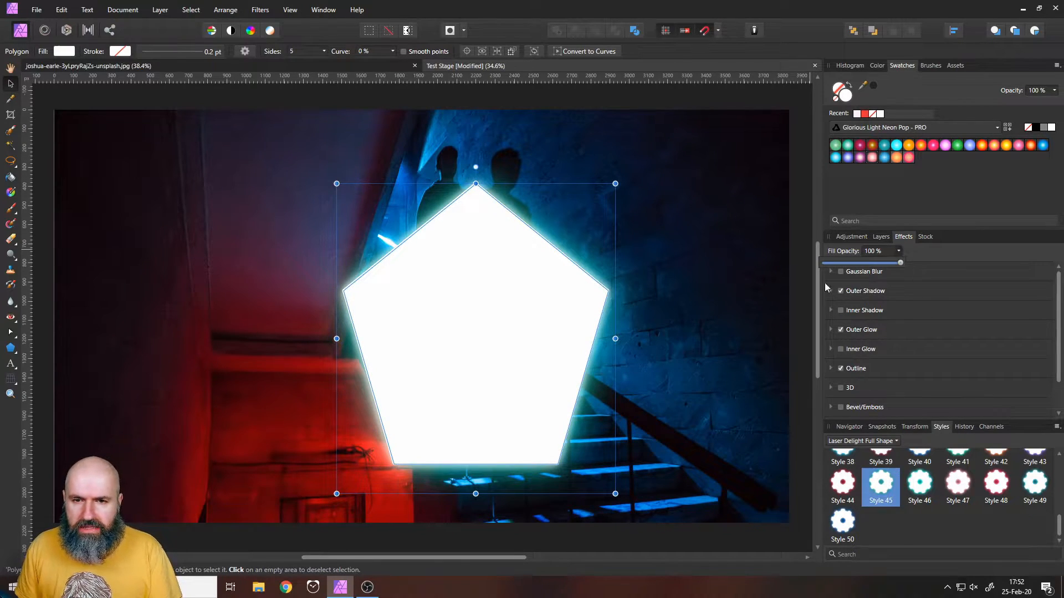
Step: Lower the polygon's layer Opacity to 47% to compare it with Fill Opacity, then restore it to 100%
left_click(880, 237)
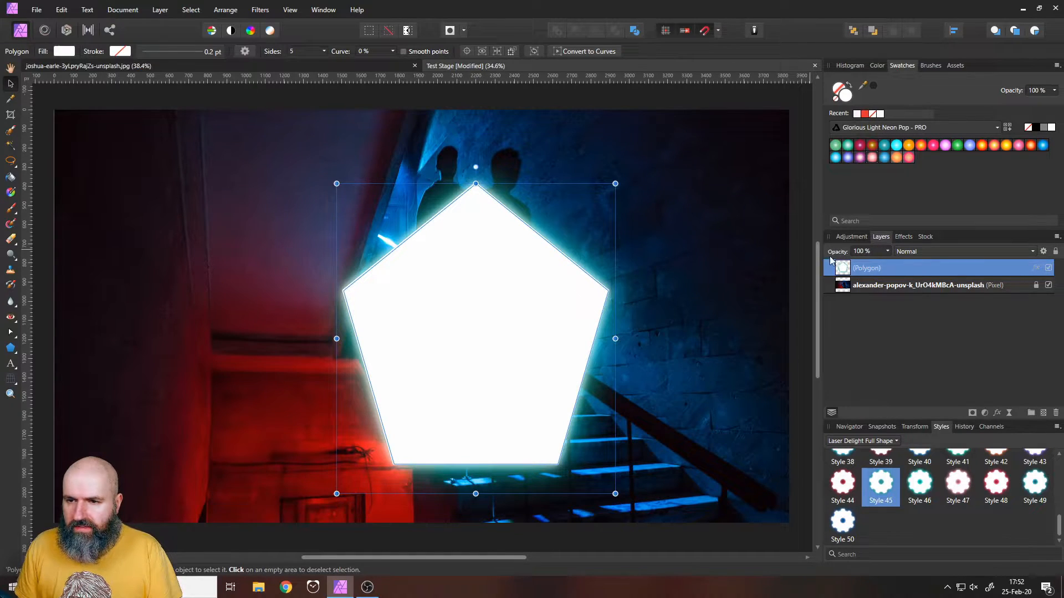
left_click(888, 251)
left_click_drag(888, 265, 849, 264)
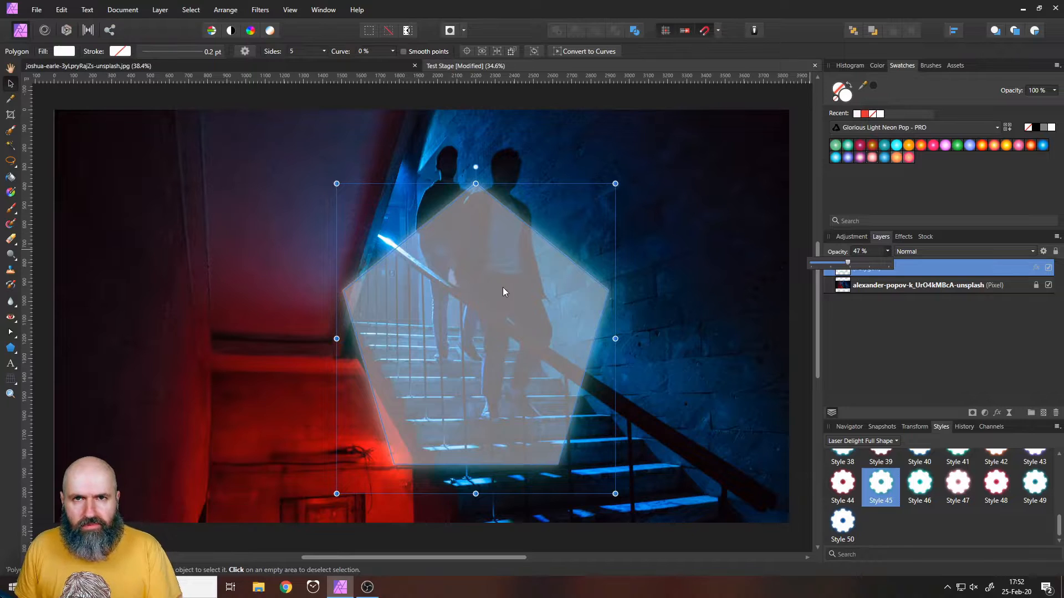
left_click_drag(852, 263, 906, 270)
Step: Reduce the polygon's Fill Opacity to 0% once more to show only its effects, then restore it to 100%
left_click(904, 237)
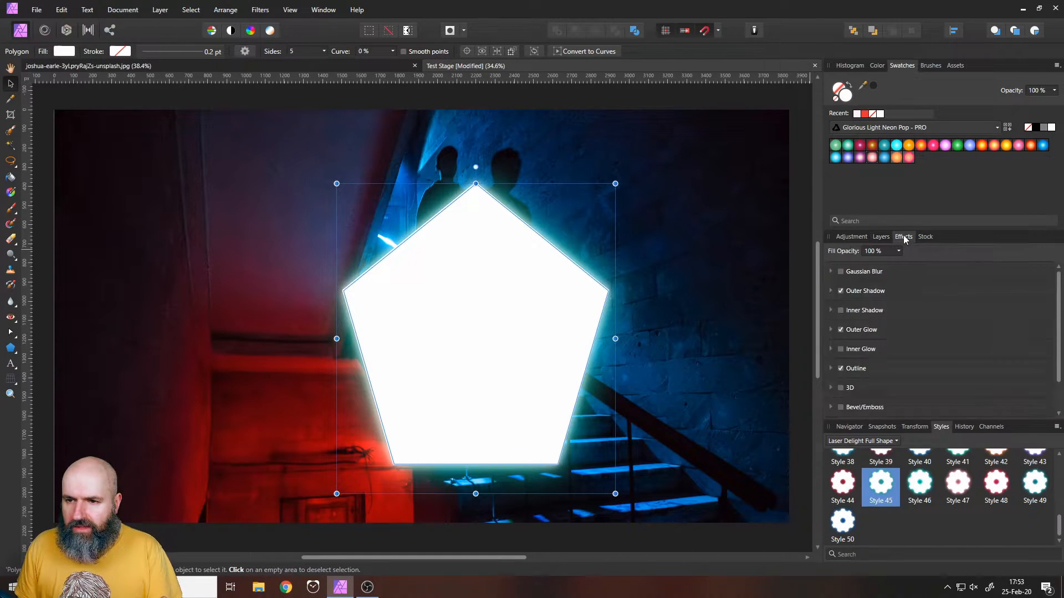
left_click(899, 251)
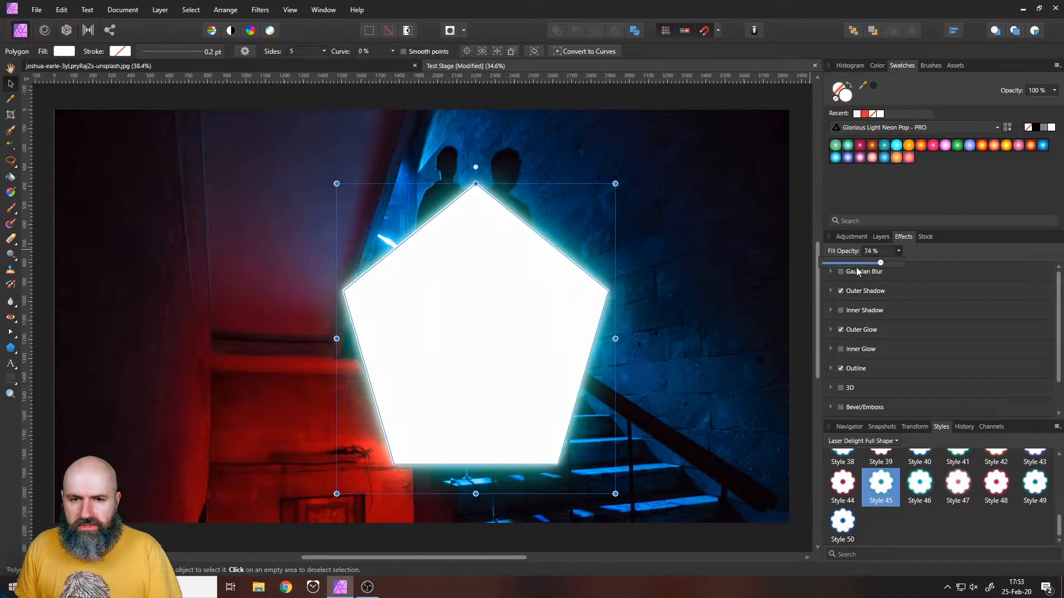
left_click_drag(874, 269, 706, 274)
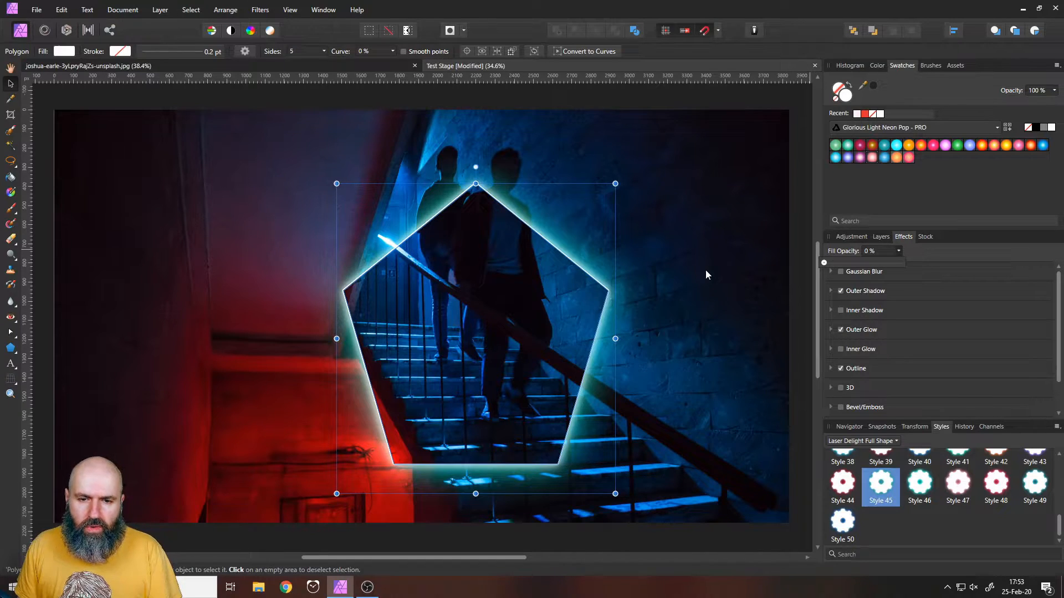
left_click_drag(824, 263, 901, 265)
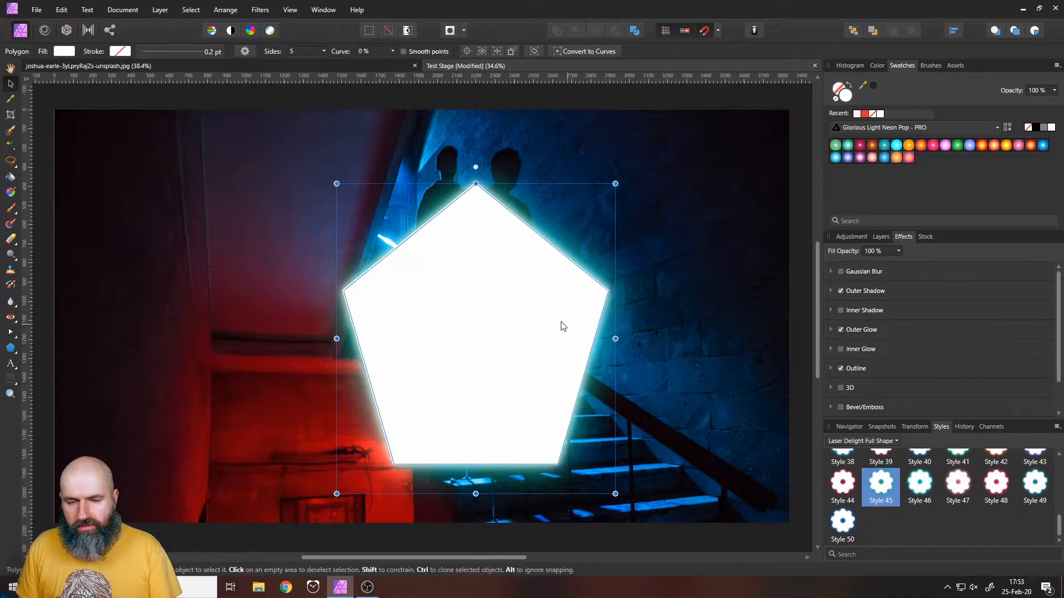
Step: Switch to the Laser Delight Lines style category and apply Style 3 to the polygon
left_click(874, 442)
left_click(873, 516)
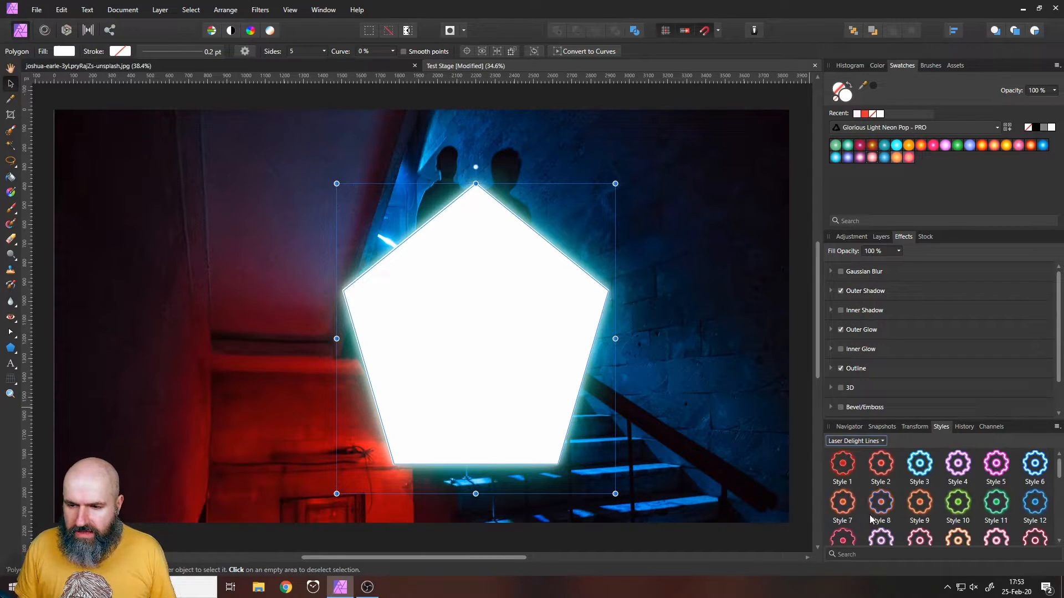
left_click(909, 454)
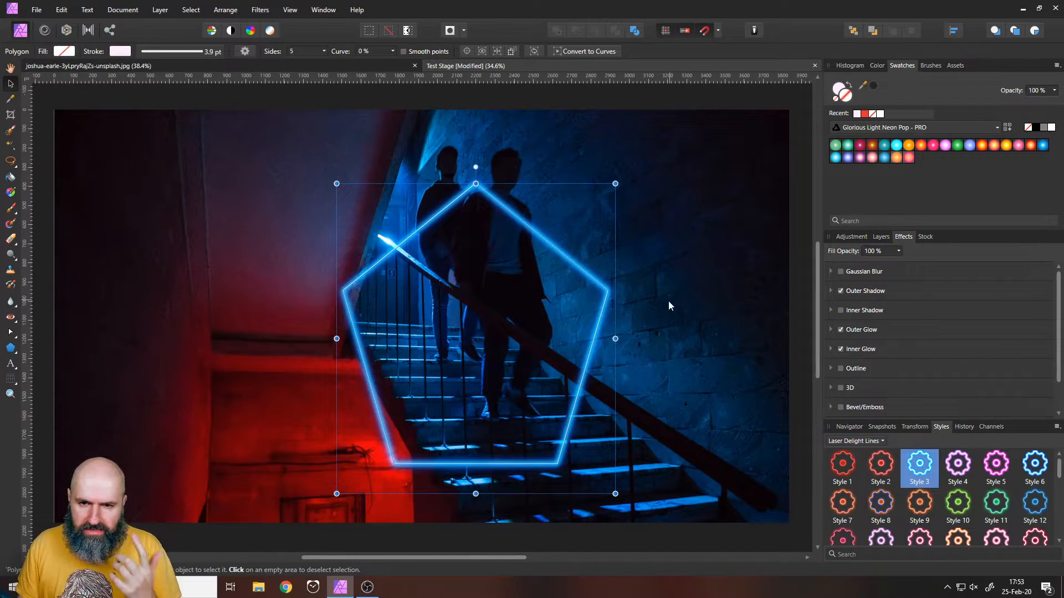
Step: Move the line-styled polygon slightly left and down, check it without its selection frame, and reselect it
left_click(577, 292)
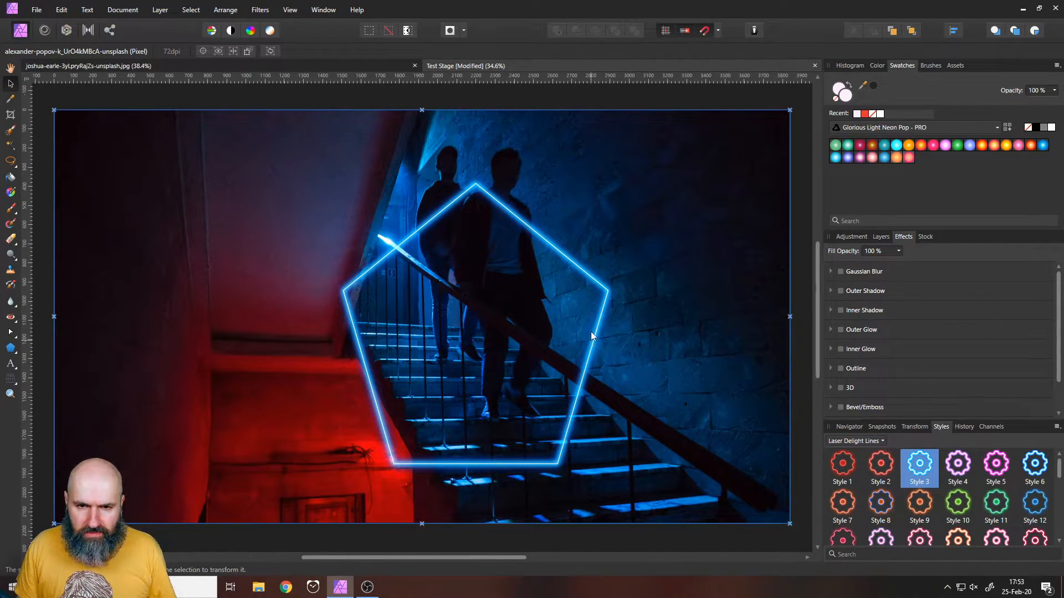
left_click(538, 235)
left_click_drag(539, 234, 532, 263)
left_click(646, 268)
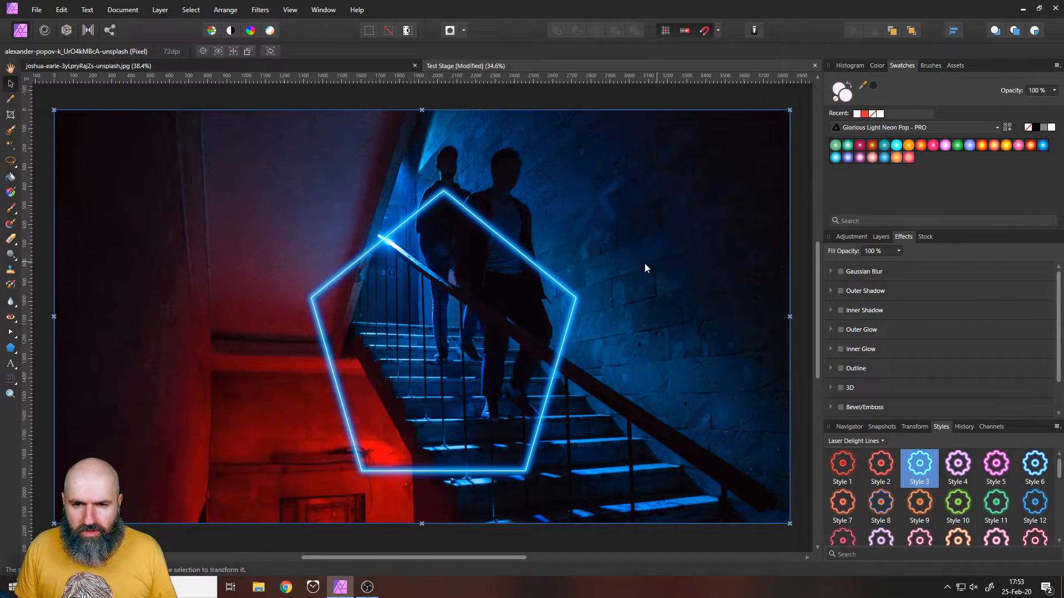
left_click(572, 297)
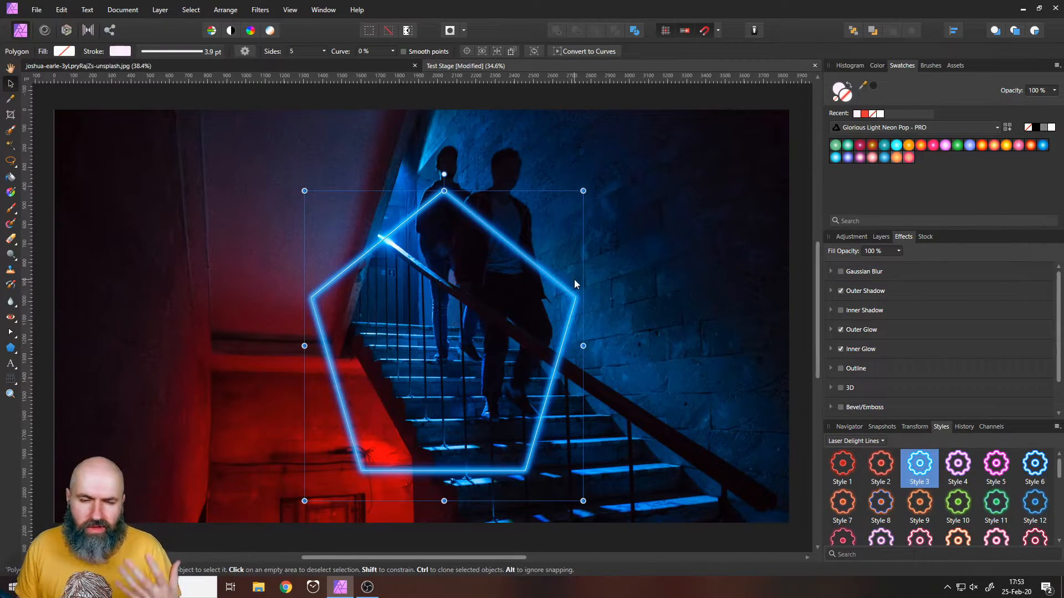
Step: Try Style 4 on the polygon, replace it with Style 9, and view it without the selection frame
left_click(954, 481)
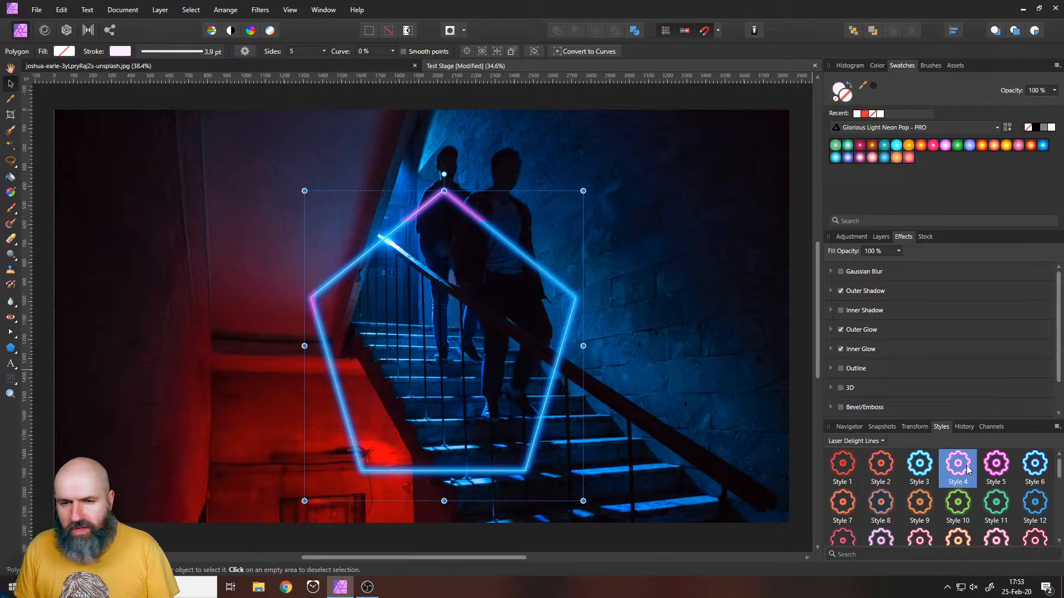
left_click(919, 502)
left_click(617, 295)
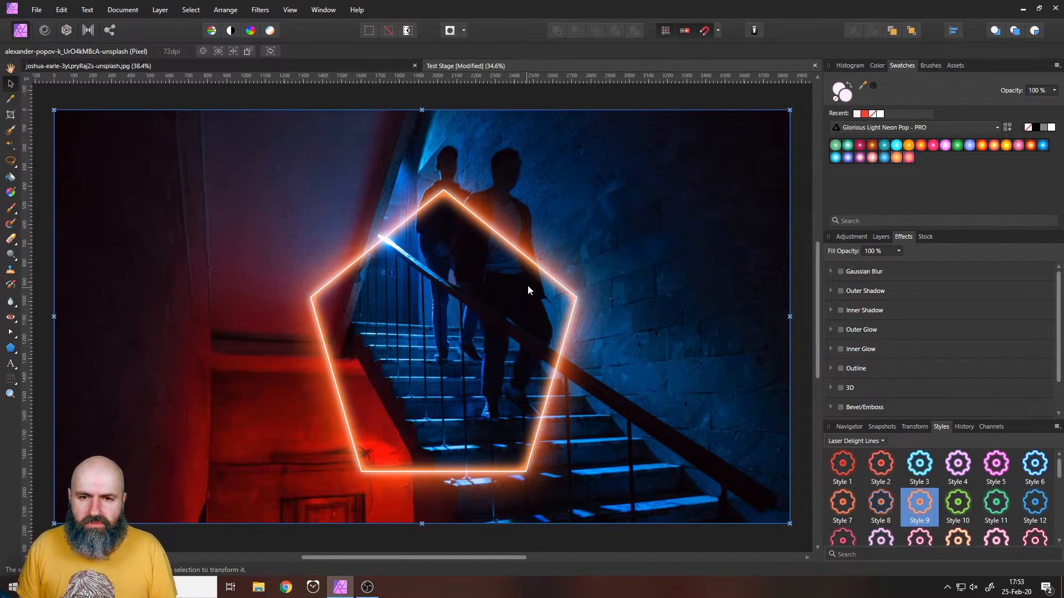
Step: Delete the polygon and draw a tall ellipse over the two figures
left_click(543, 271)
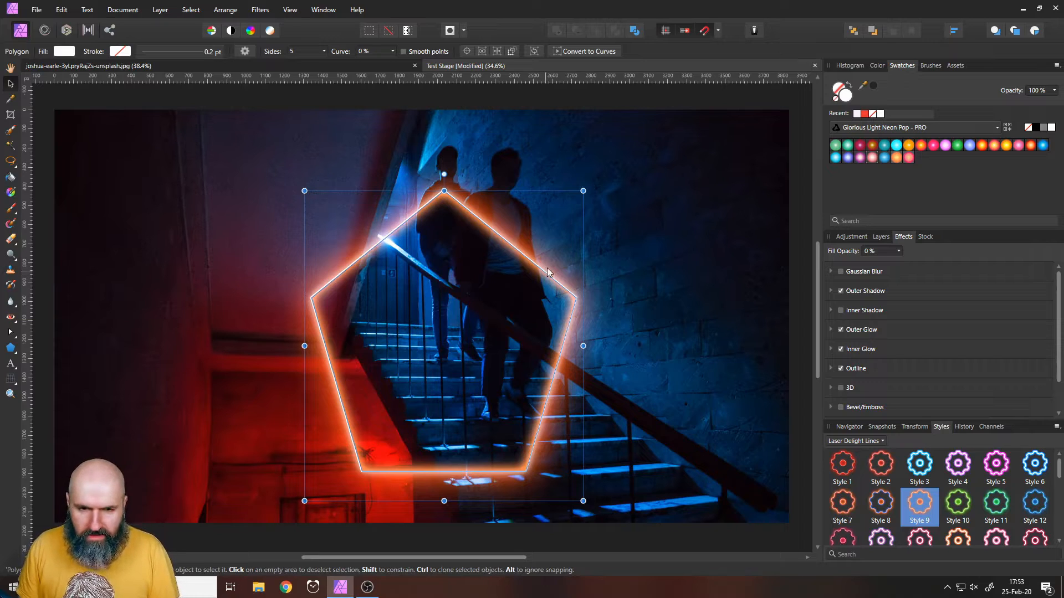
key("Delete")
left_click(11, 348)
left_click(60, 71)
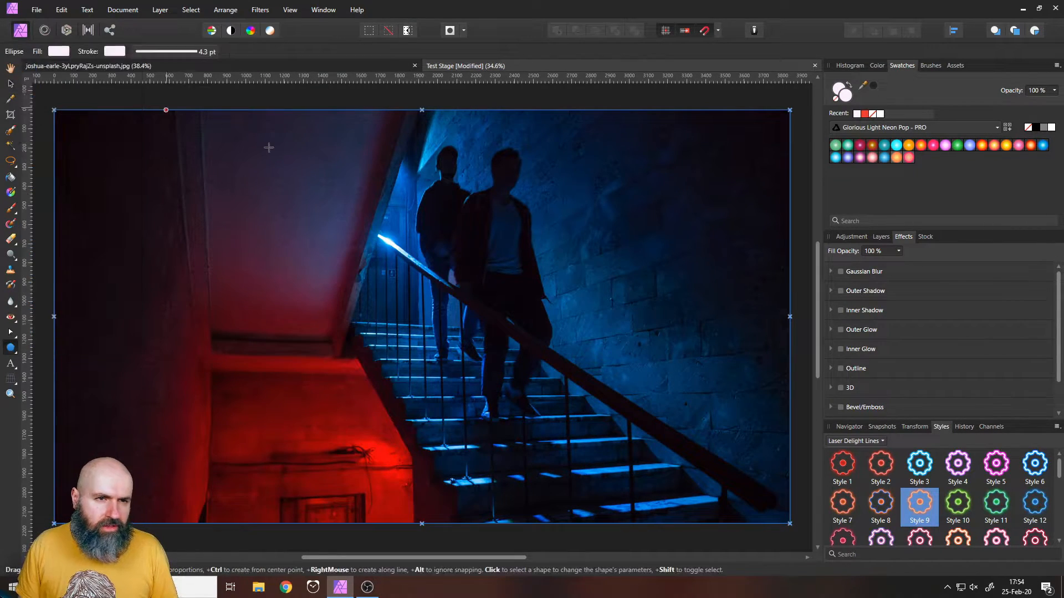
left_click_drag(385, 177, 542, 402)
Step: Apply Laser Delight Lines Style 9 to the ellipse and check it without its selection frame
left_click(920, 510)
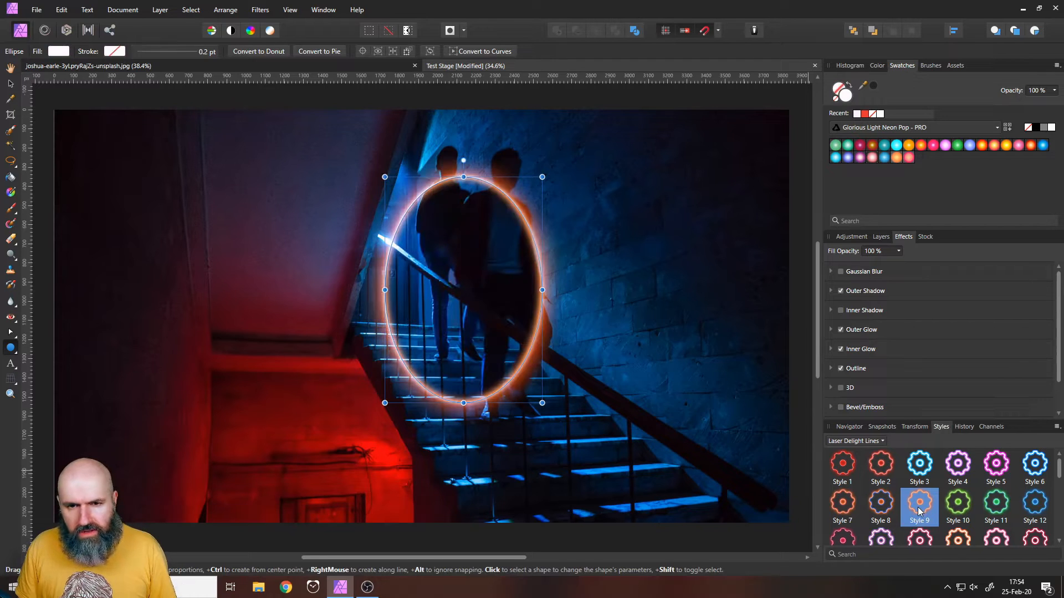
left_click(11, 84)
left_click(158, 162)
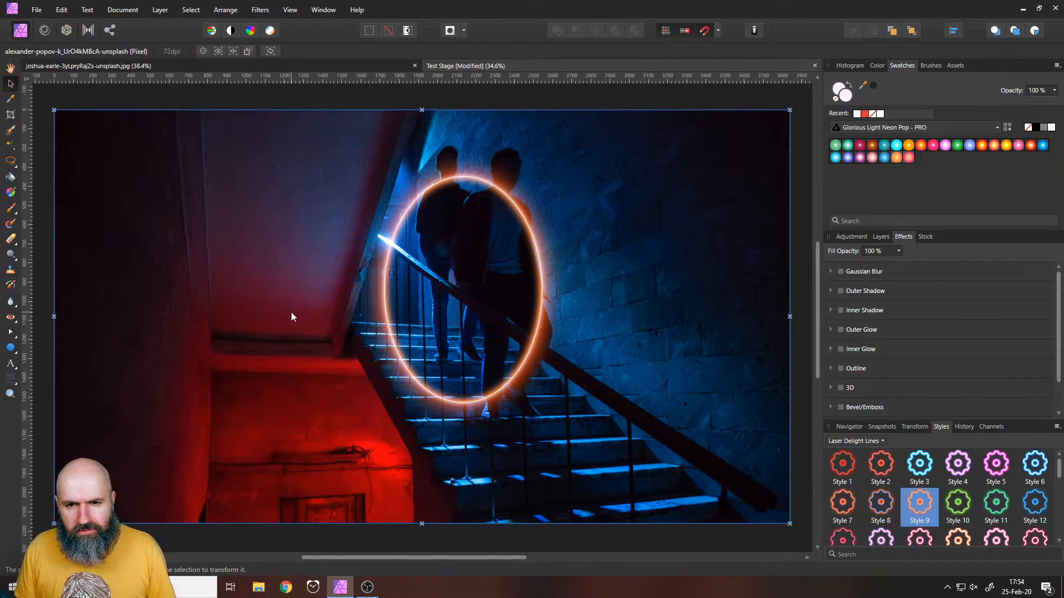
Step: Select the ellipse in the layer stack and duplicate it
left_click(874, 239)
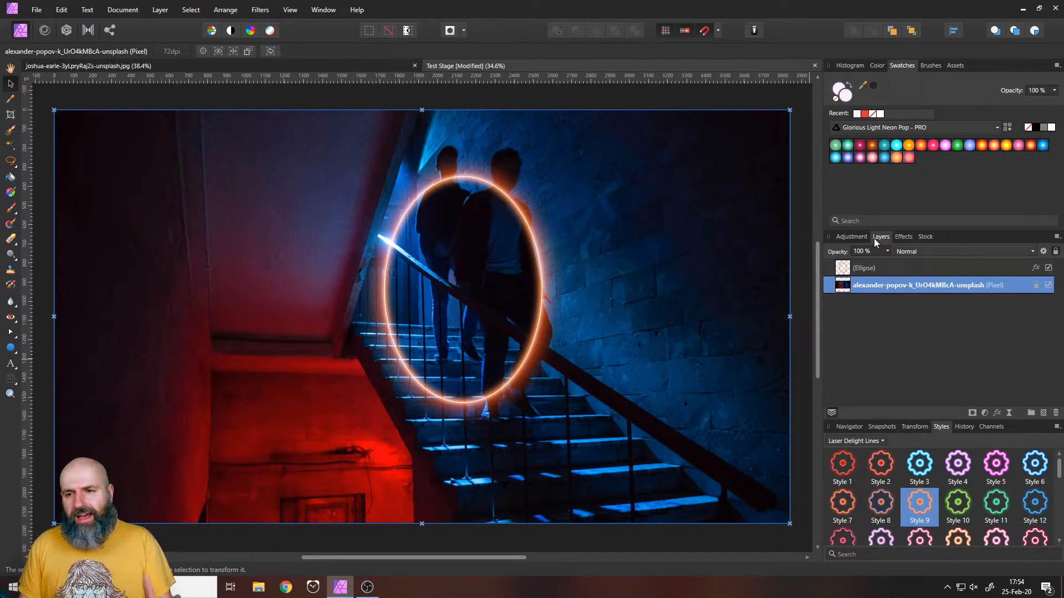
left_click(844, 270)
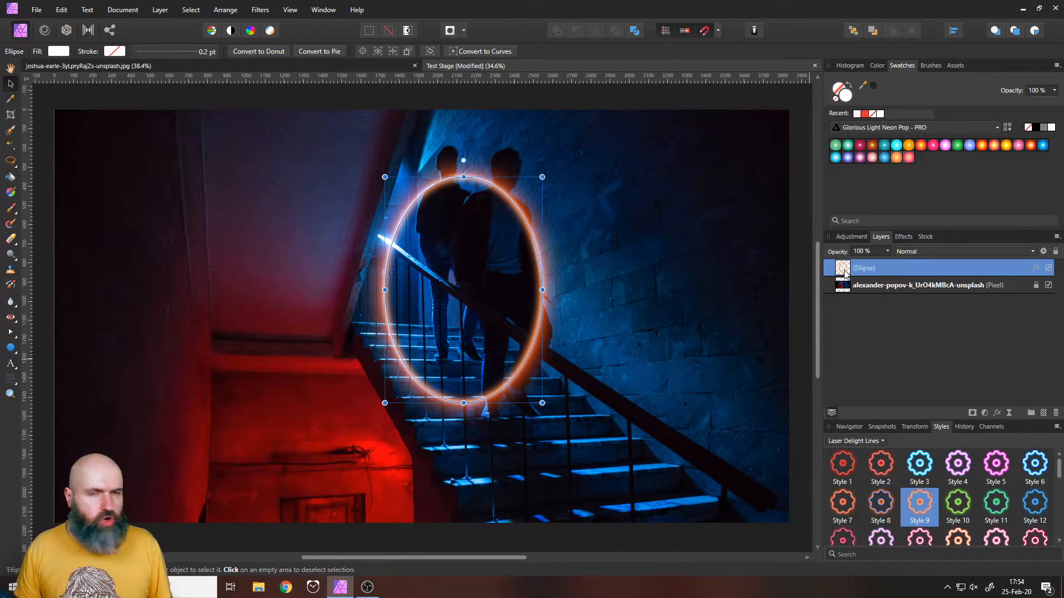
key("ctrl+j")
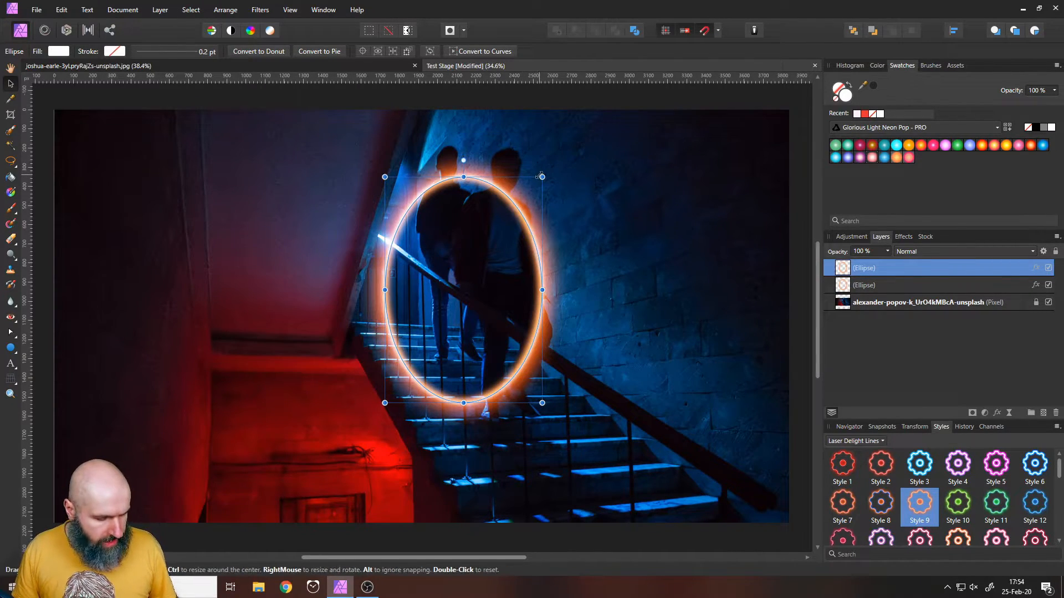
Step: Enlarge the duplicated ellipse around its centre to about 965 × 1387 px and rotate it slightly clockwise
left_click_drag(541, 177, 565, 161)
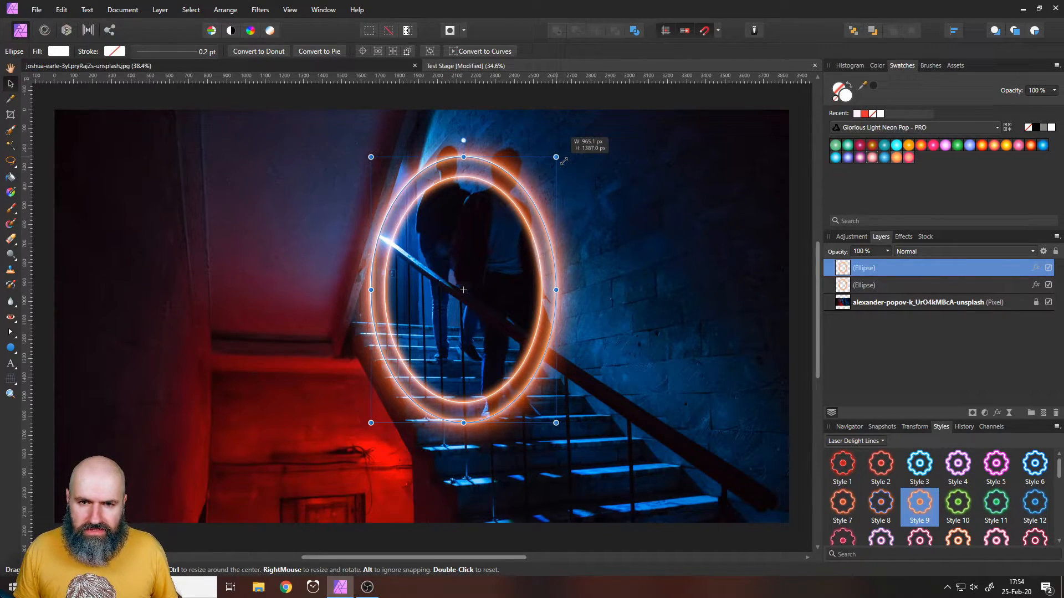
left_click_drag(559, 152, 576, 168)
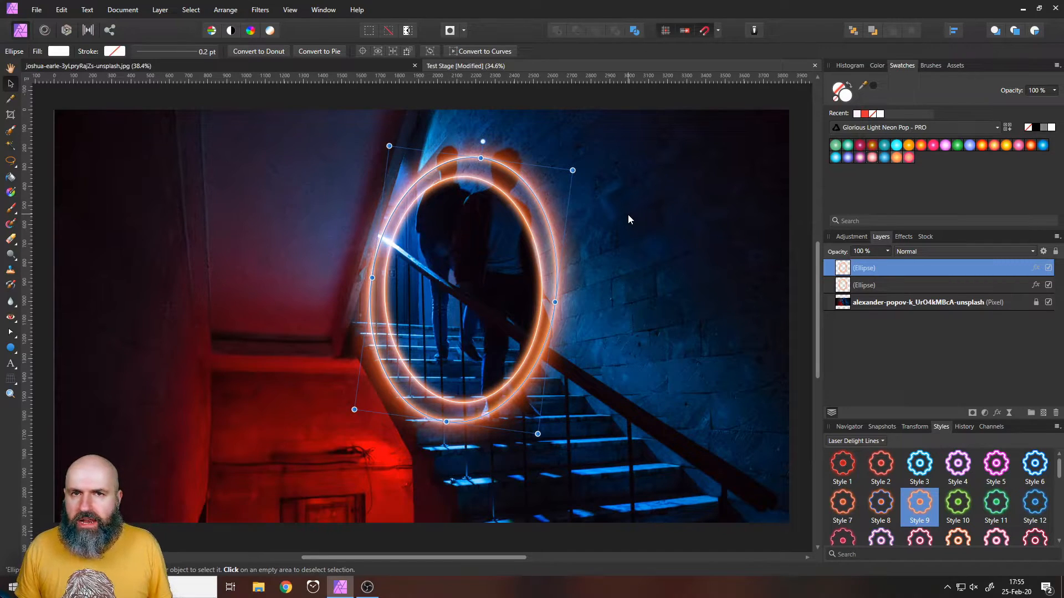
Step: Repeat the enlarged and rotated duplication of the ellipse until ten glowing rings spiral out across the whole photo
key("ctrl+j")
key("ctrl+j")
key("ctrl+j")
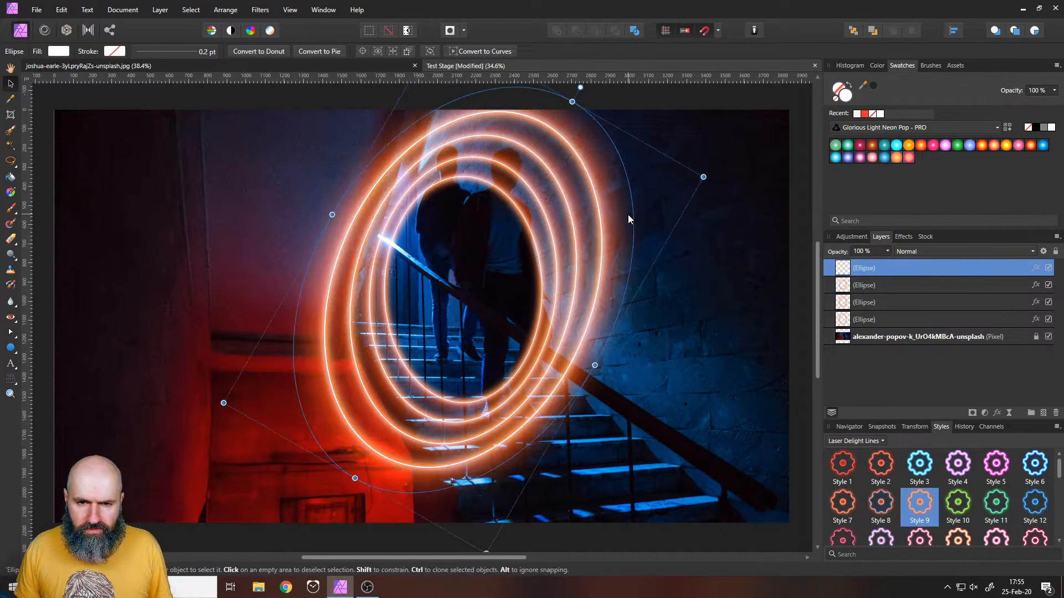
key("ctrl+j")
key("ctrl+j")
key("ctrl+j")
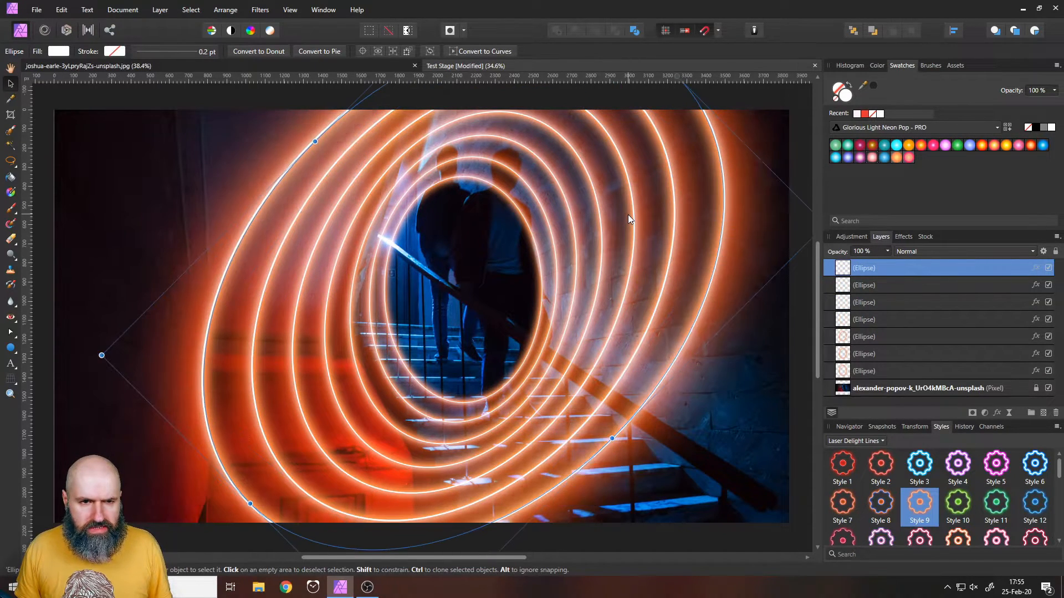
key("ctrl+j")
key("ctrl+j")
key("ctrl+j")
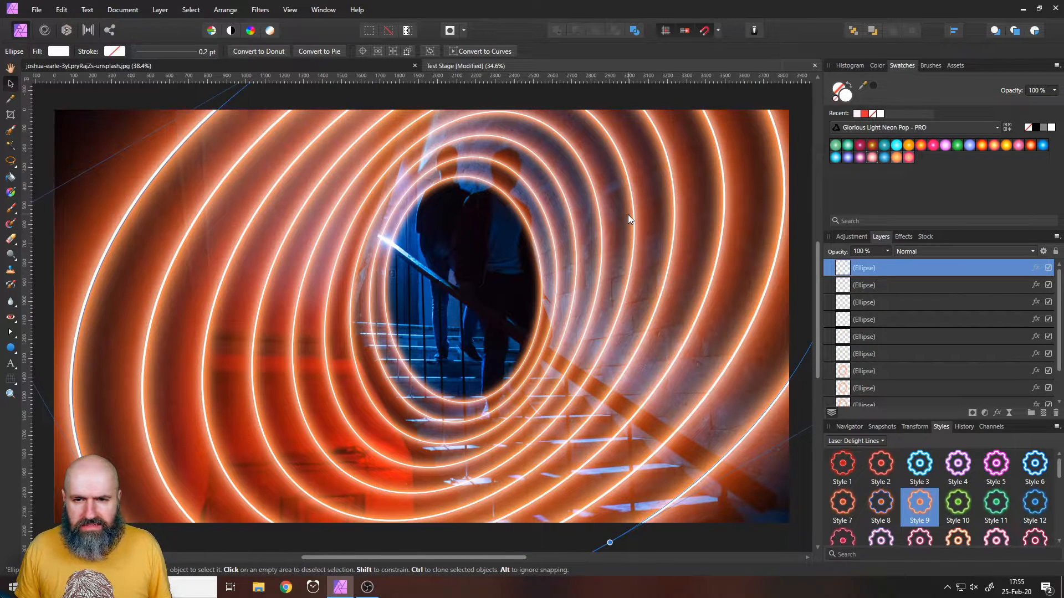
key("ctrl+j")
key("ctrl+j")
key("ctrl+j")
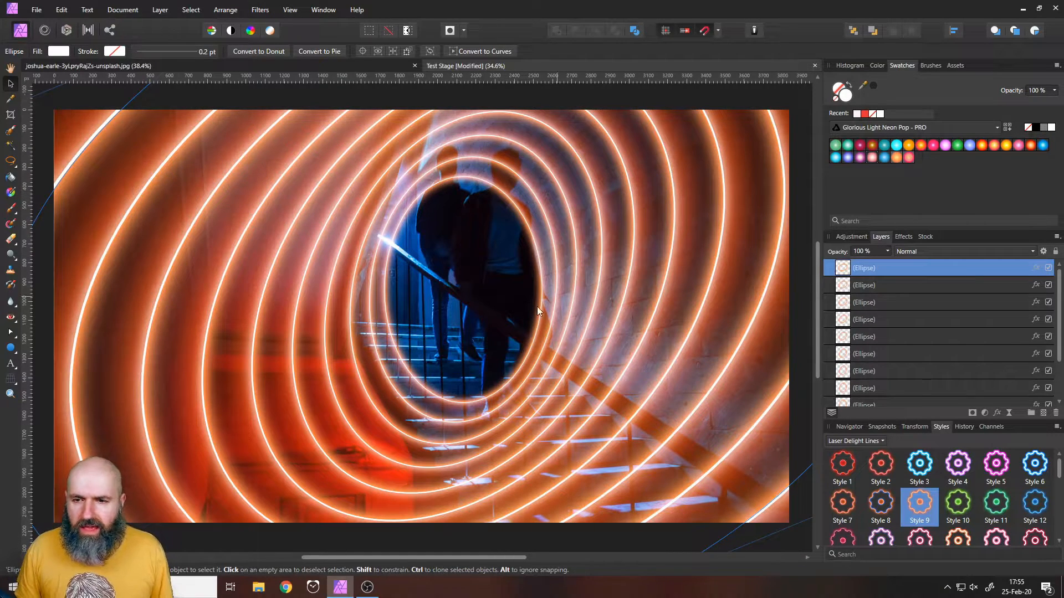
Step: Select all ten ellipses together and move them up and to the right so the innermost ring surrounds the front figure
scroll(895, 370, "down", 2)
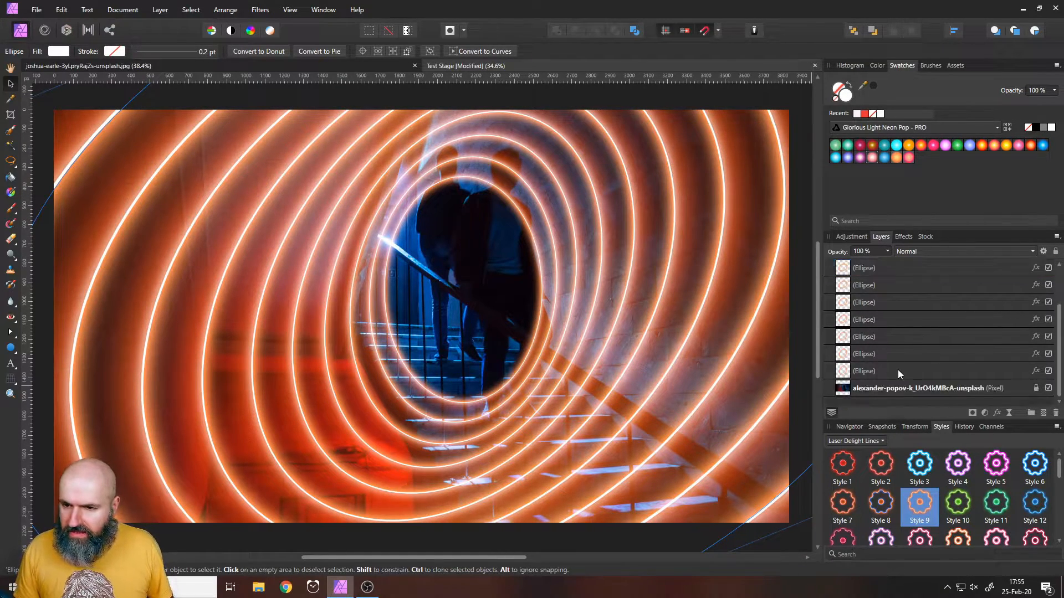
left_click(874, 372, "shift")
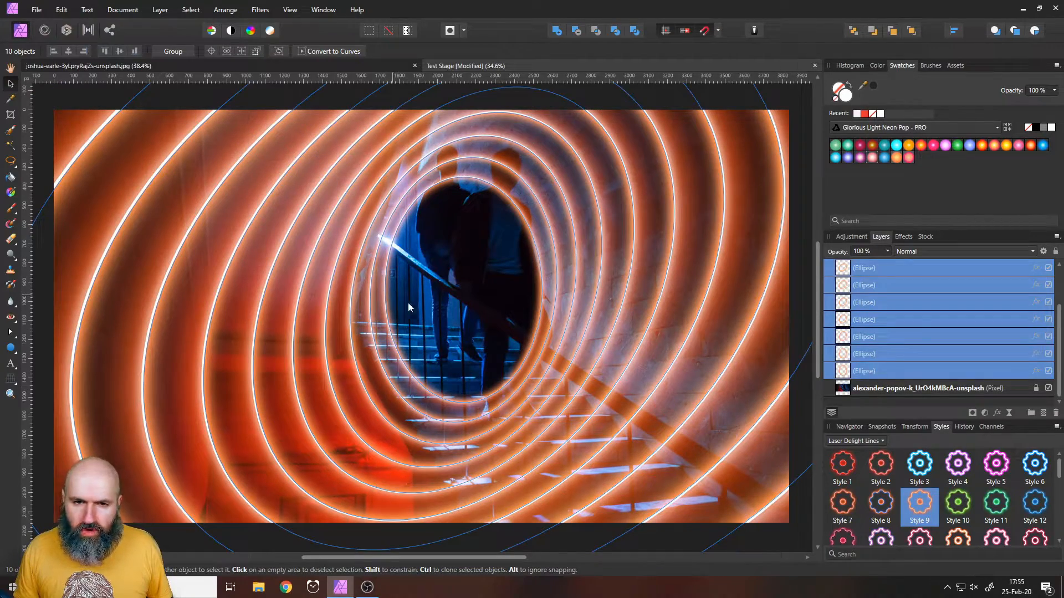
left_click_drag(371, 294, 411, 258)
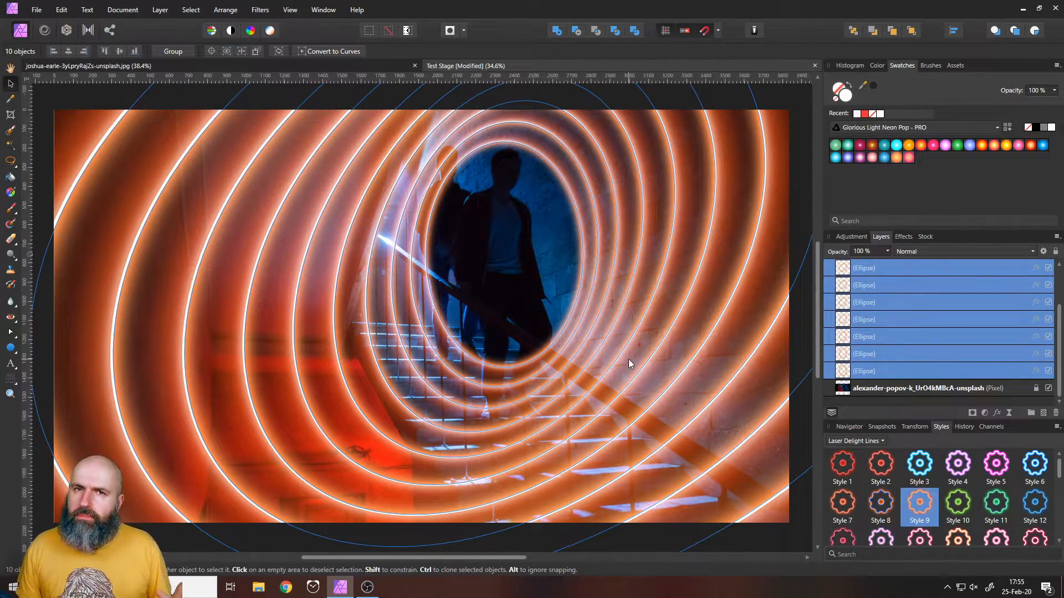
Step: Delete the nine ellipse copies, keeping only the original, and move it down and to the left over the figures' bodies
left_click(514, 245)
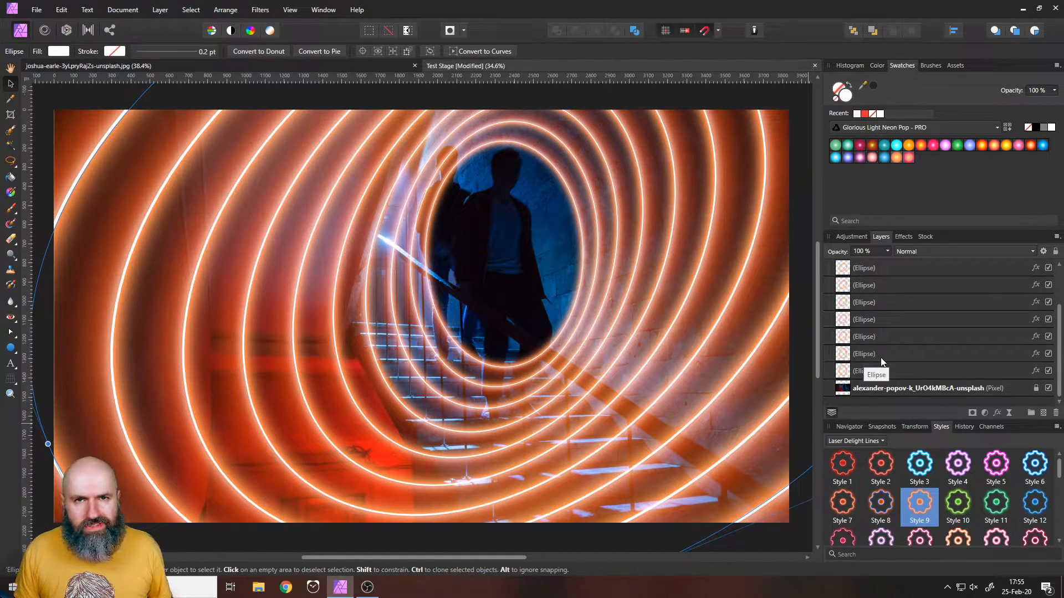
key("ctrl+j")
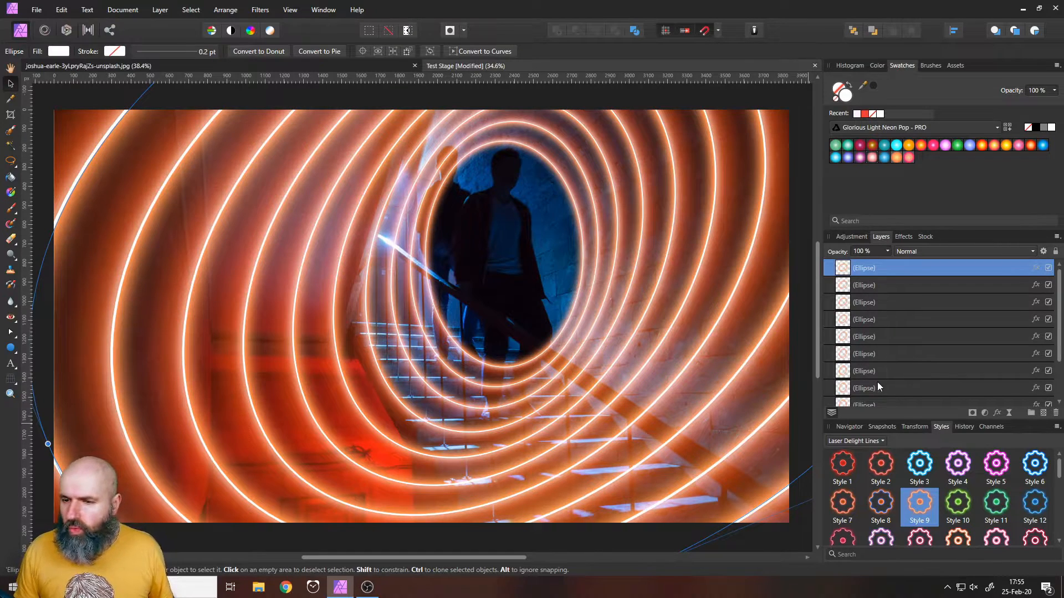
scroll(877, 386, "down", 2)
left_click(881, 353, "shift")
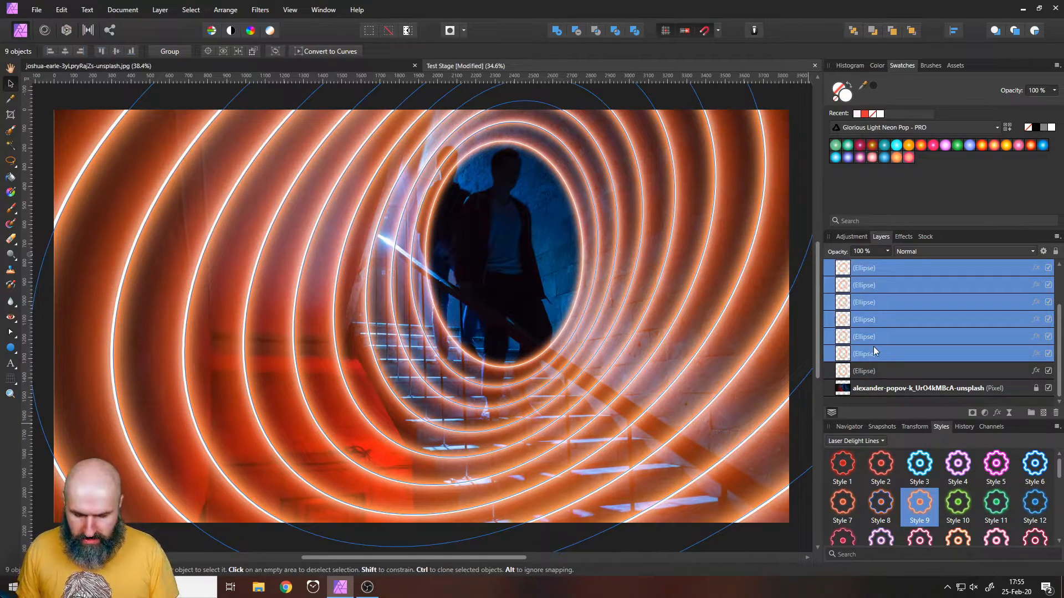
key("Delete")
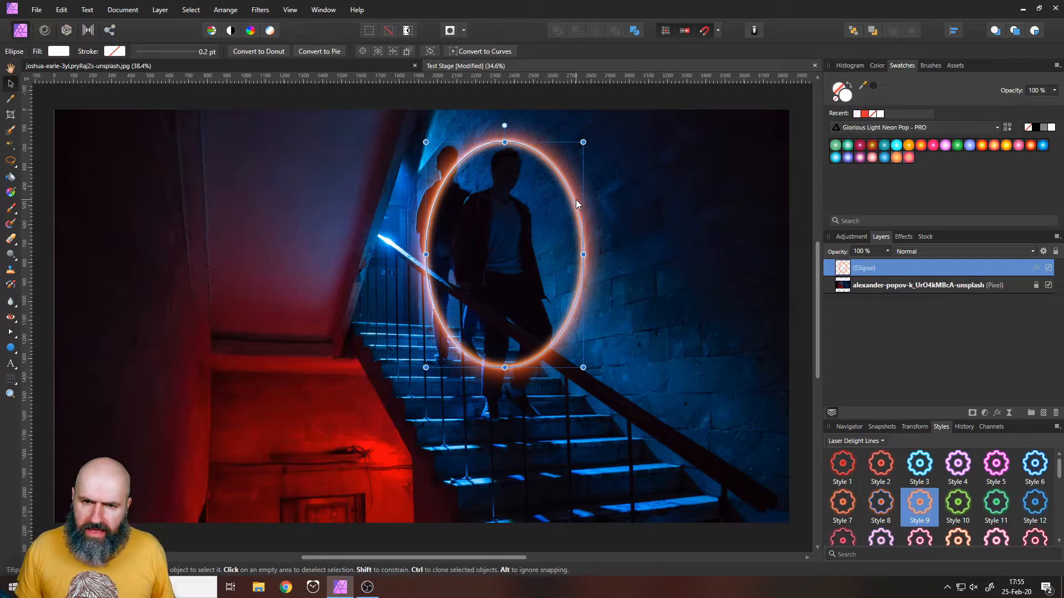
left_click_drag(578, 208, 543, 256)
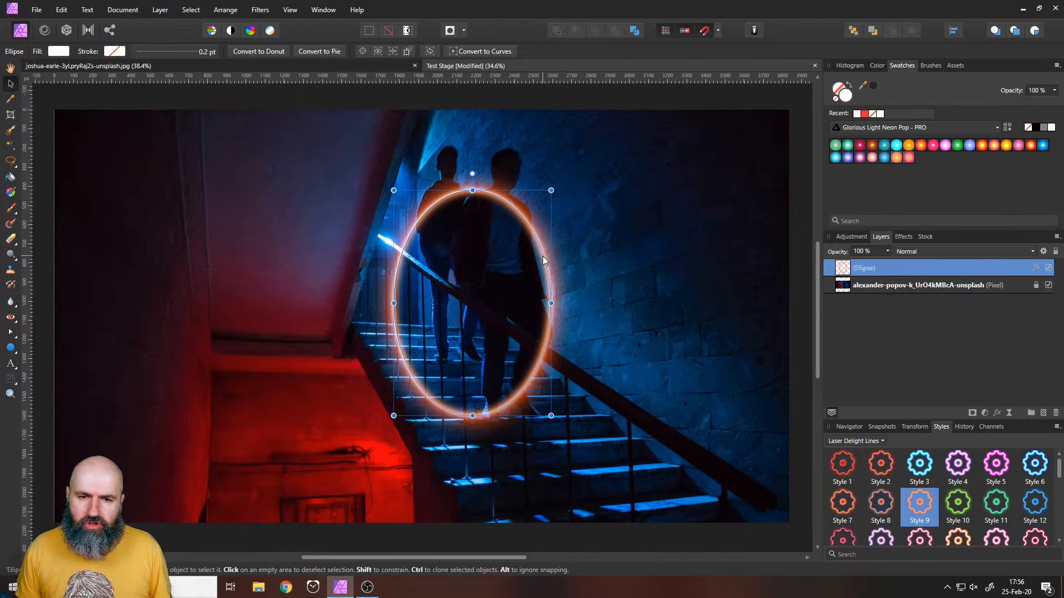
Step: Duplicate the ellipse, shift the copy's transform origin to its lower-left interior, and enlarge the copy proportionally around that origin
key("ctrl+j")
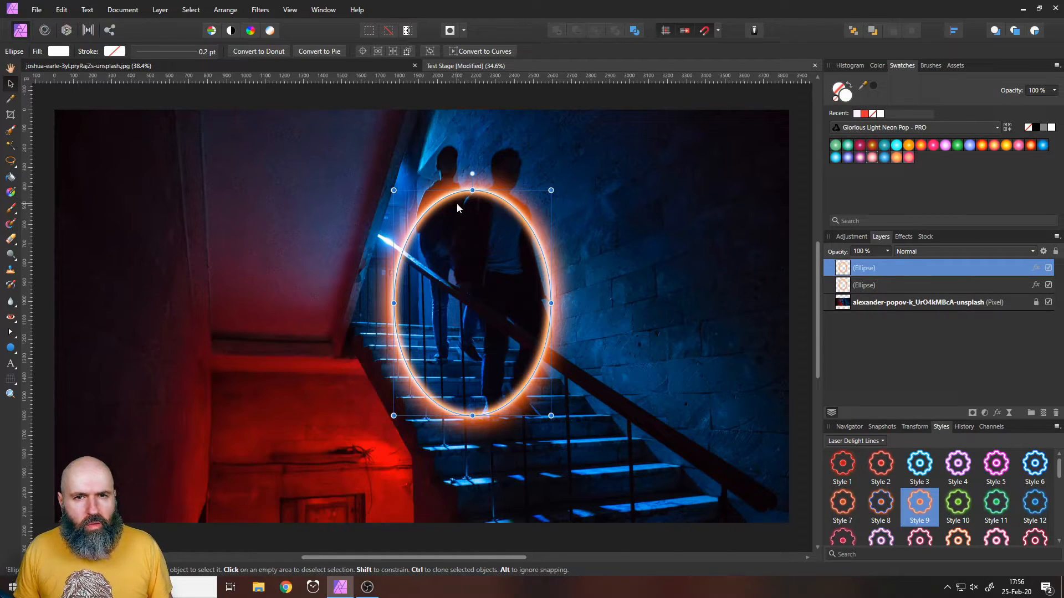
left_click(362, 52)
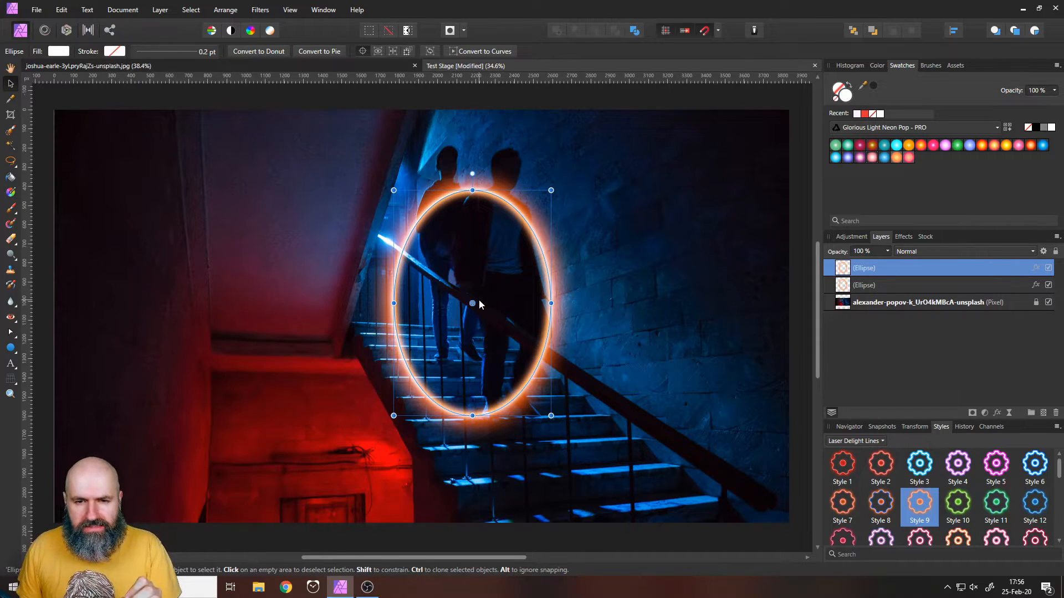
left_click_drag(472, 303, 422, 344)
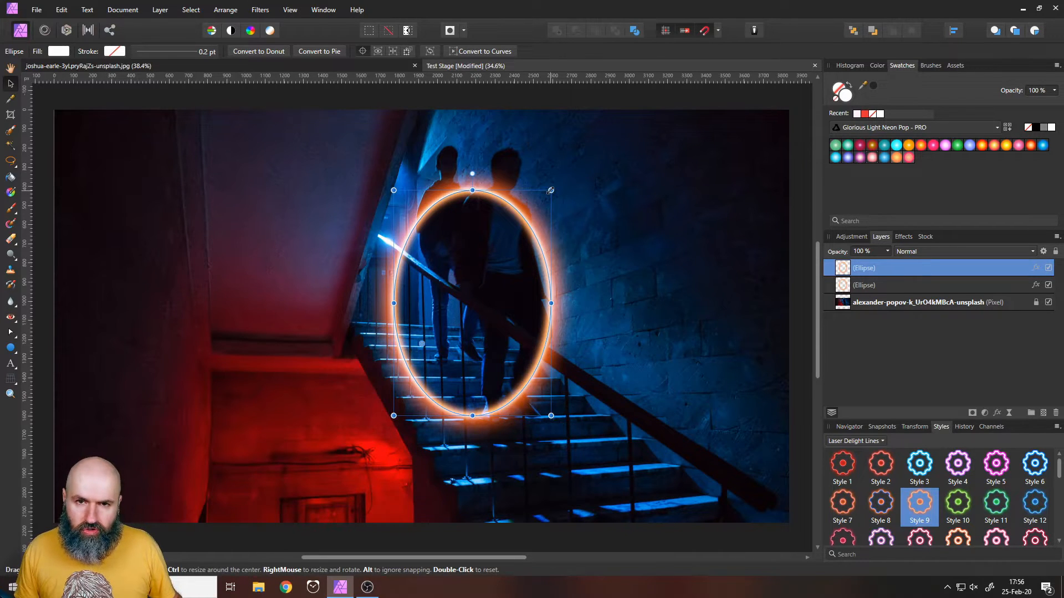
left_click_drag(551, 191, 583, 175)
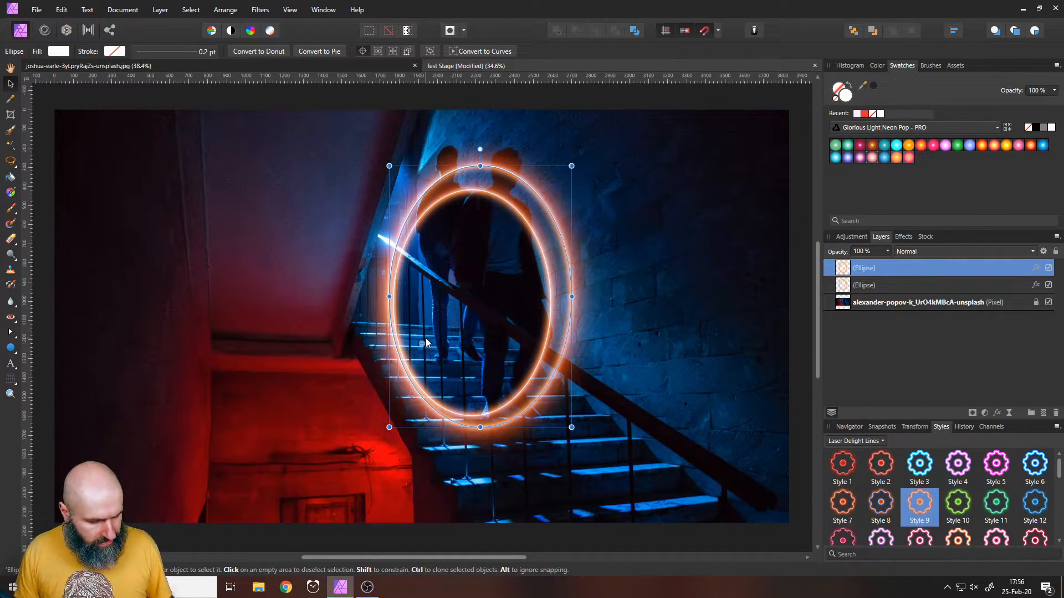
Step: Repeat the off-centre enlarged duplication until twelve rings fan out across the right part of the photo
key("ctrl+j")
key("ctrl+j")
key("ctrl+j")
key("ctrl+j")
key("ctrl+j")
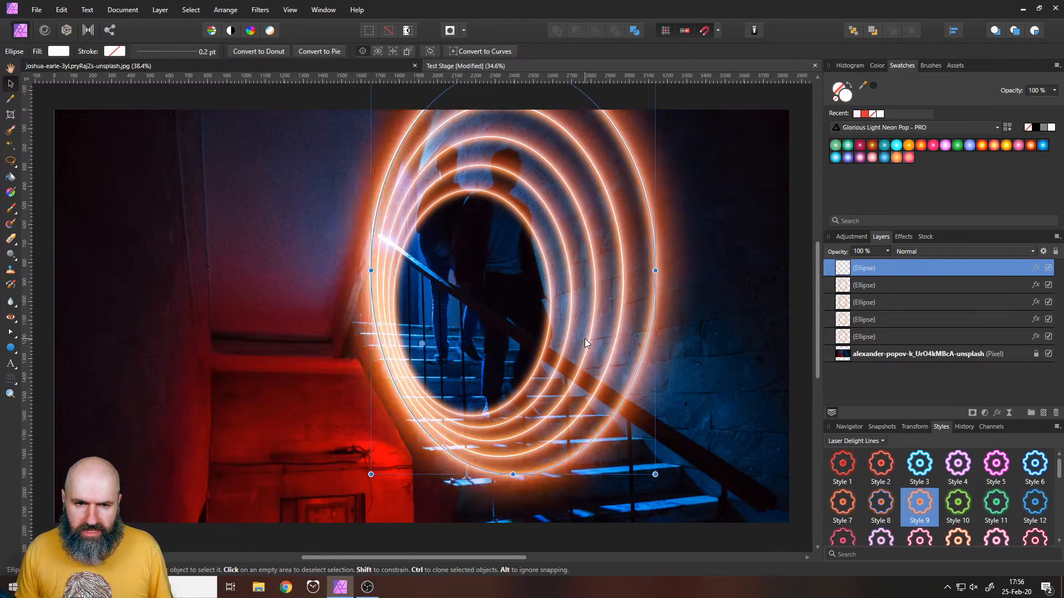
key("ctrl+j")
key("ctrl+j")
key("ctrl+j")
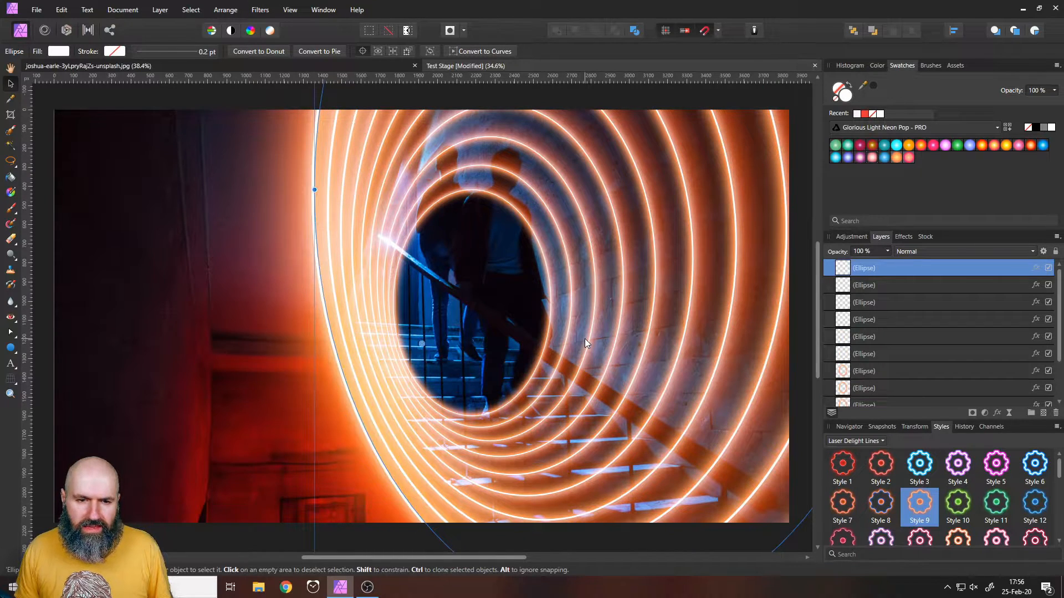
key("ctrl+j")
key("ctrl+j")
key("ctrl+j")
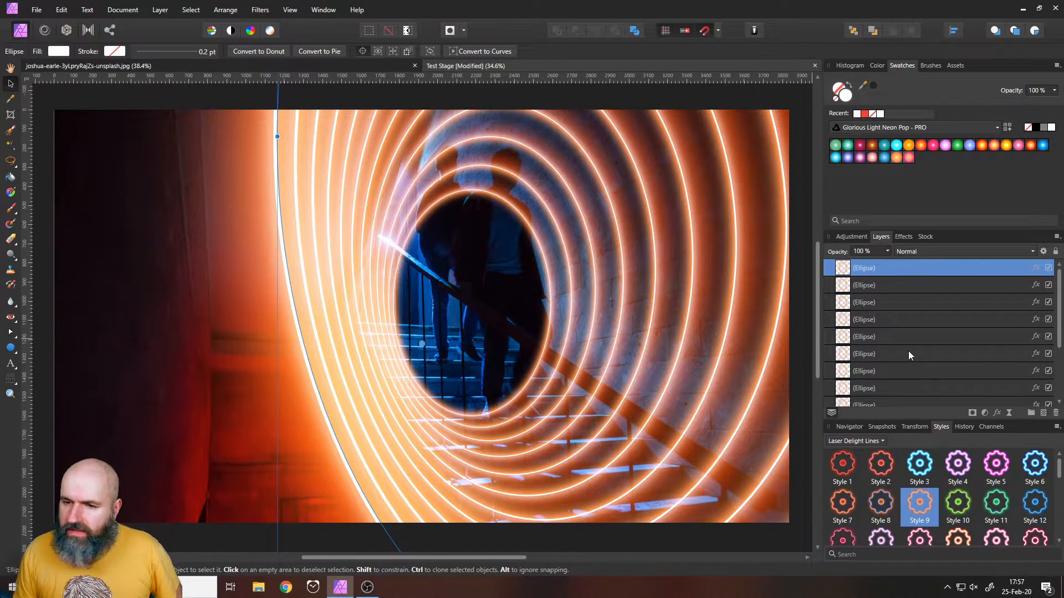
Step: Delete the eleven enlarged ellipse copies, keeping only the original ellipse above the photo
scroll(884, 356, "down", 2)
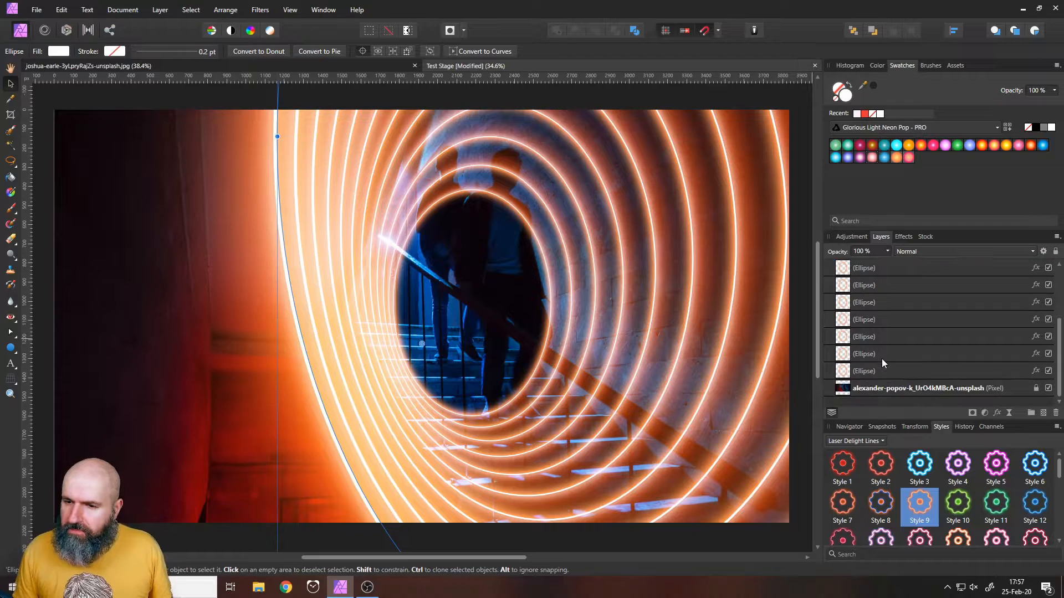
left_click(860, 353, "shift")
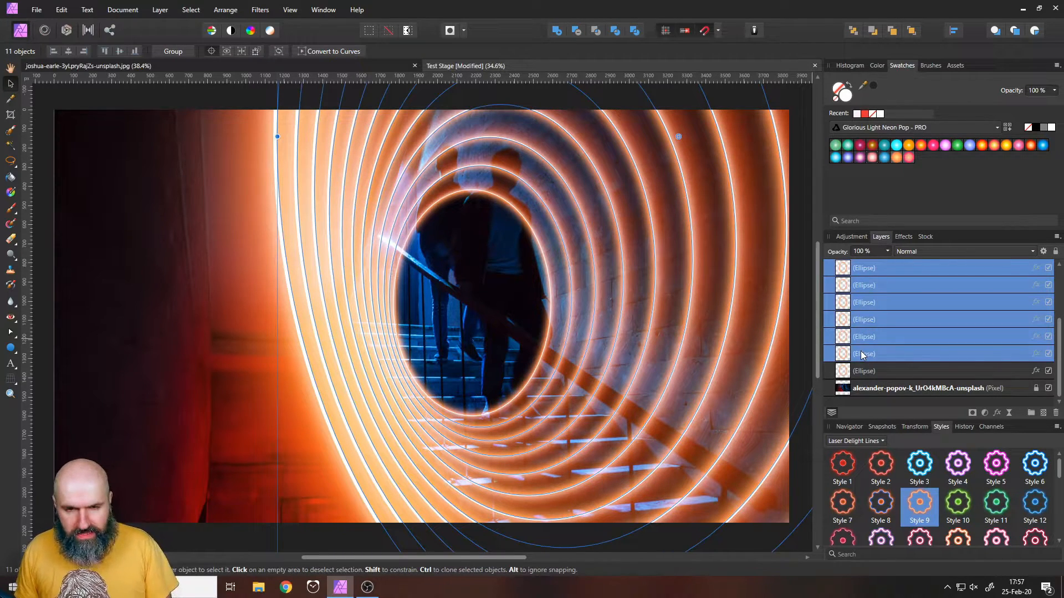
key("Delete")
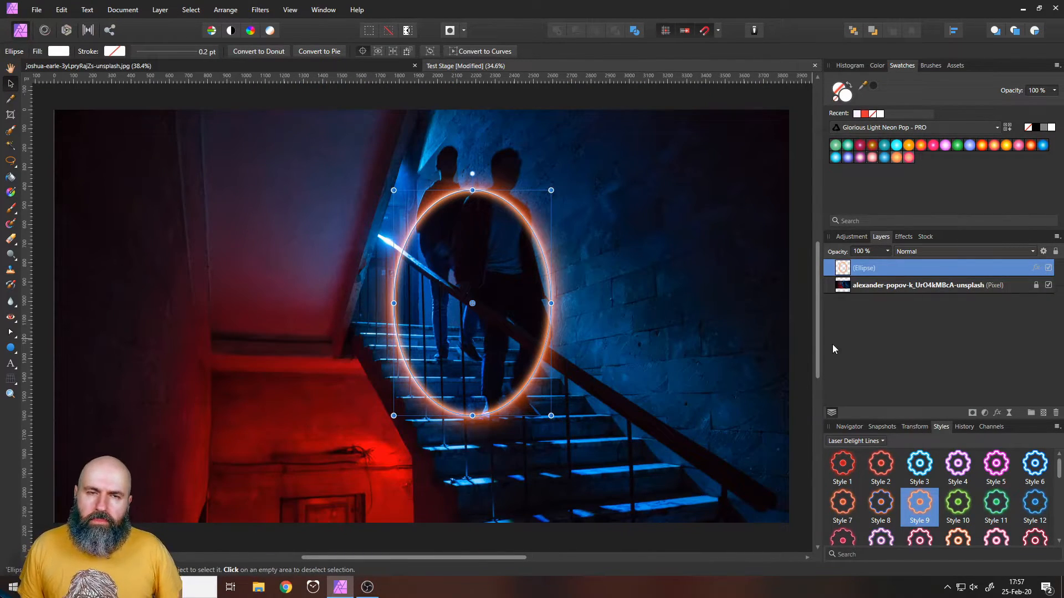
Step: Switch to the jumping-man photo and remove the loose laces from the front shoe using the Inpainting Brush at 30 px width
left_click(294, 64)
key("h")
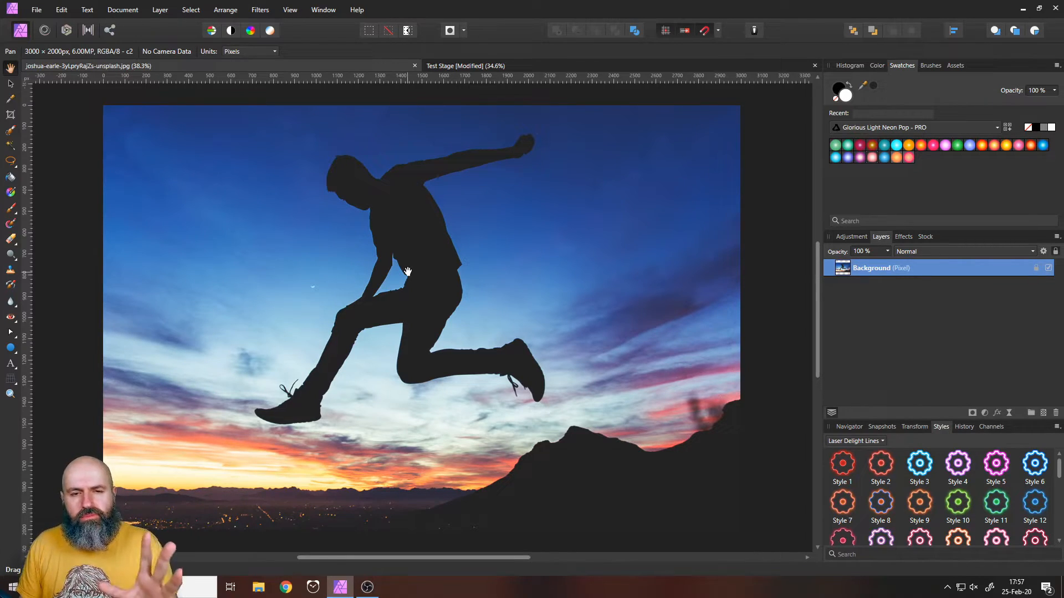
left_click(11, 162)
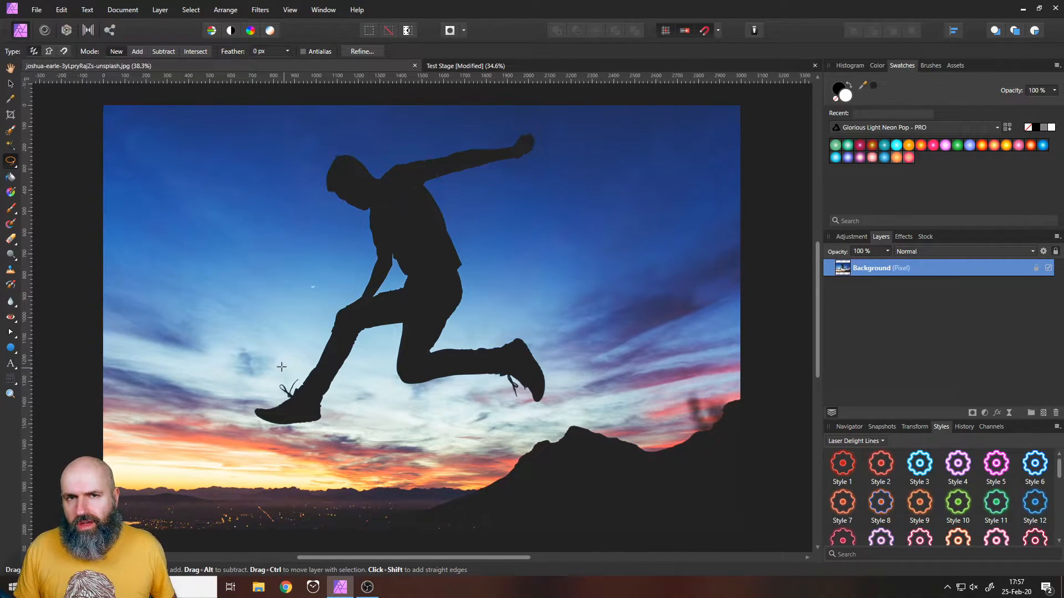
scroll(288, 394, "up", 8)
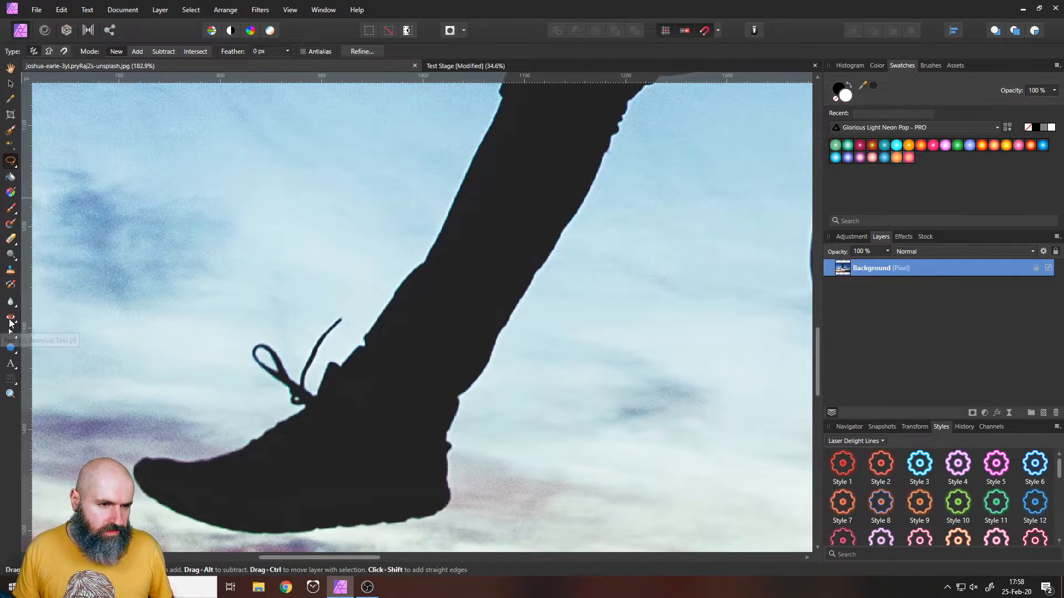
left_click(10, 320)
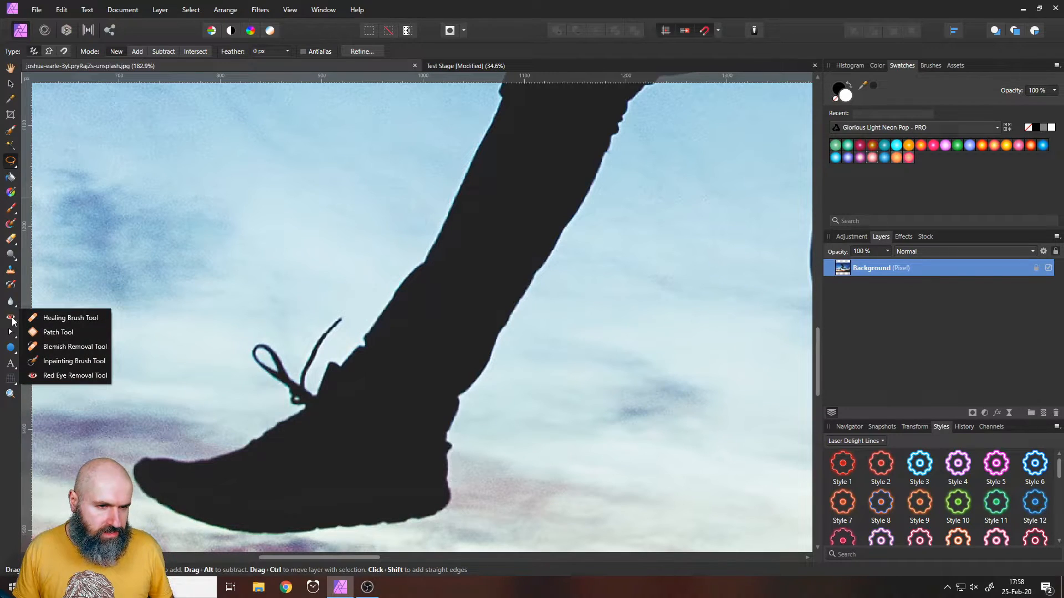
left_click(33, 361)
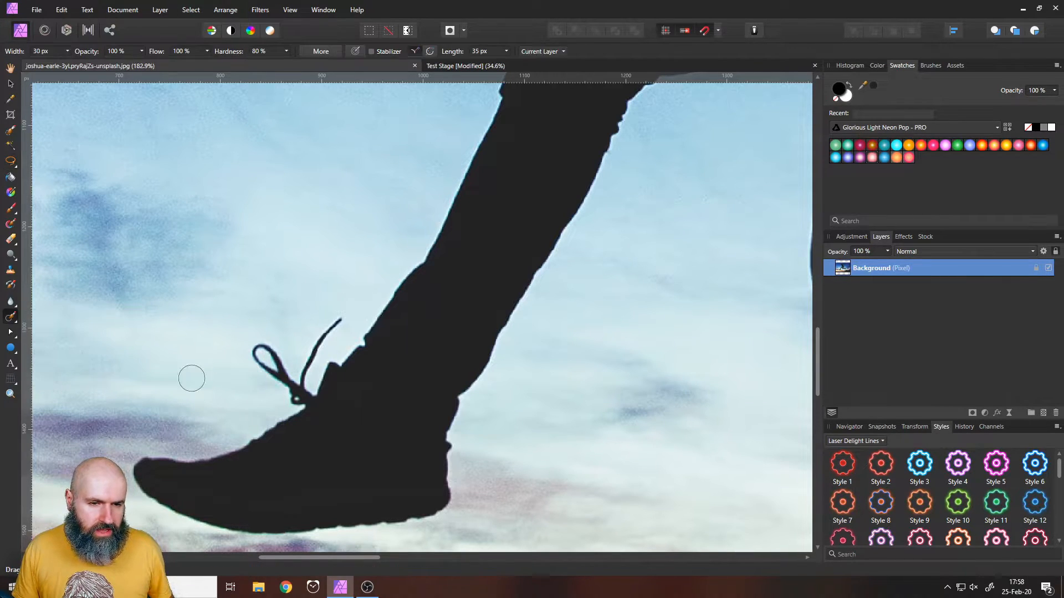
mouse_move(264, 356)
left_mouse_down()
mouse_move(289, 388)
mouse_move(355, 305)
mouse_move(336, 331)
left_mouse_up()
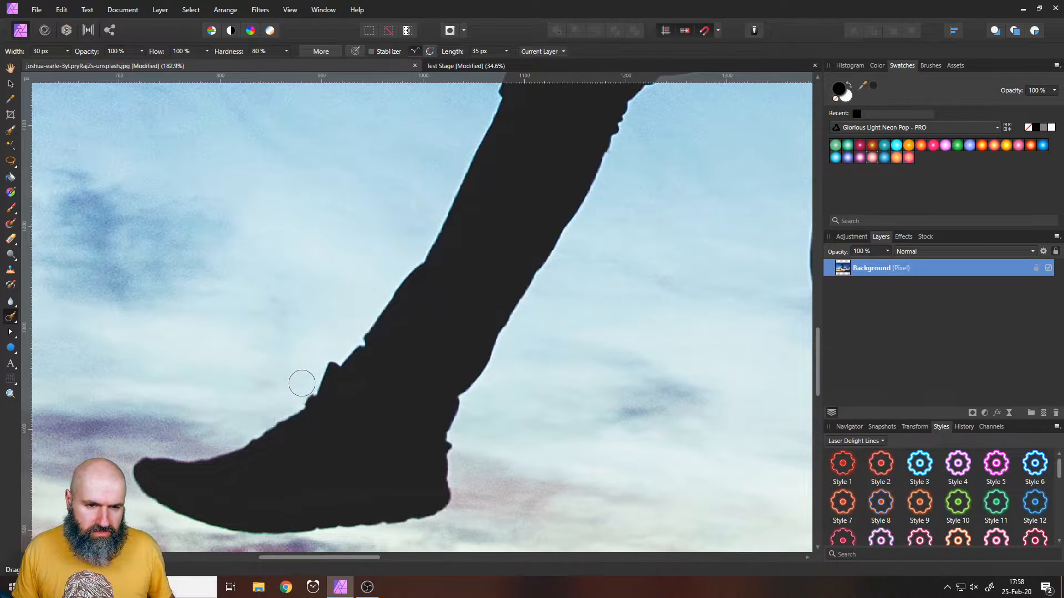
left_click_drag(301, 391, 298, 393)
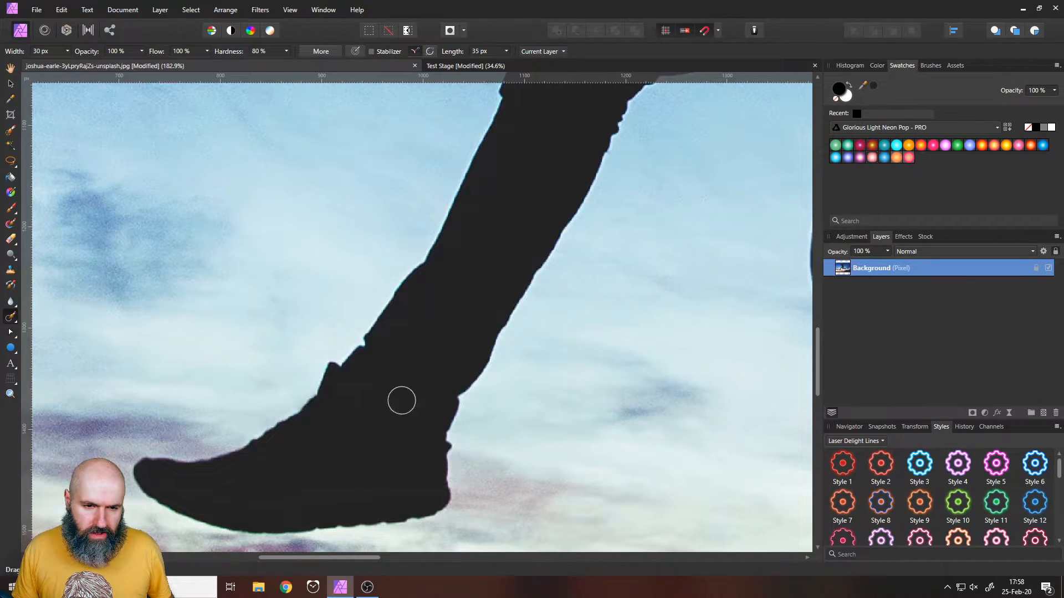
Step: Inpaint the dangling shoelaces away from the jumping man's rear shoe
scroll(573, 409, "down", 4)
left_click_drag(665, 427, 256, 371)
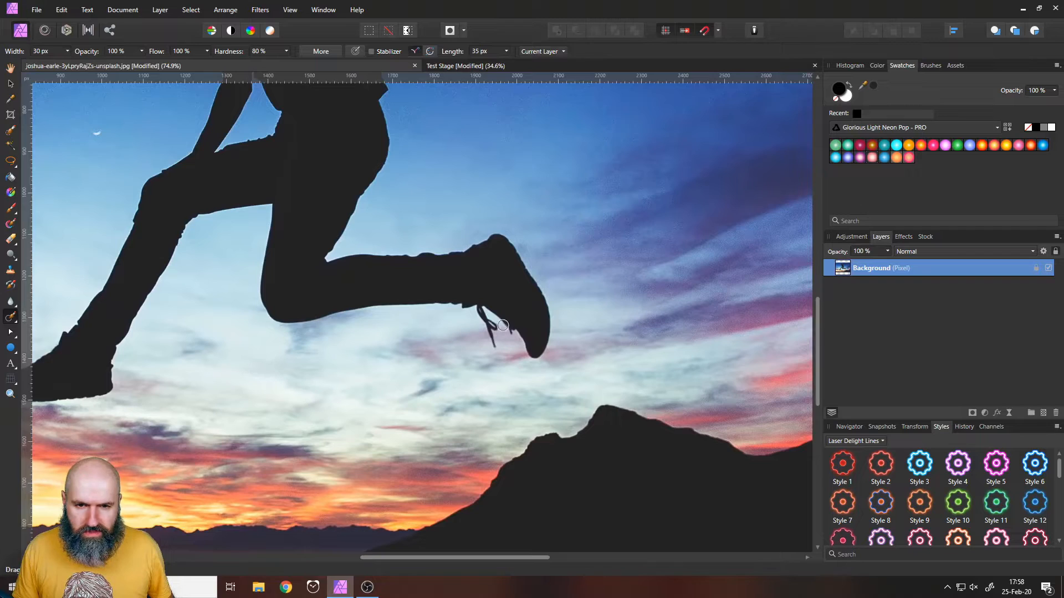
scroll(503, 326, "up", 6)
mouse_move(496, 422)
left_mouse_down()
mouse_move(488, 368)
mouse_move(498, 342)
mouse_move(464, 332)
mouse_move(469, 305)
mouse_move(434, 275)
left_mouse_up()
left_click(544, 363)
scroll(370, 405, "down", 7)
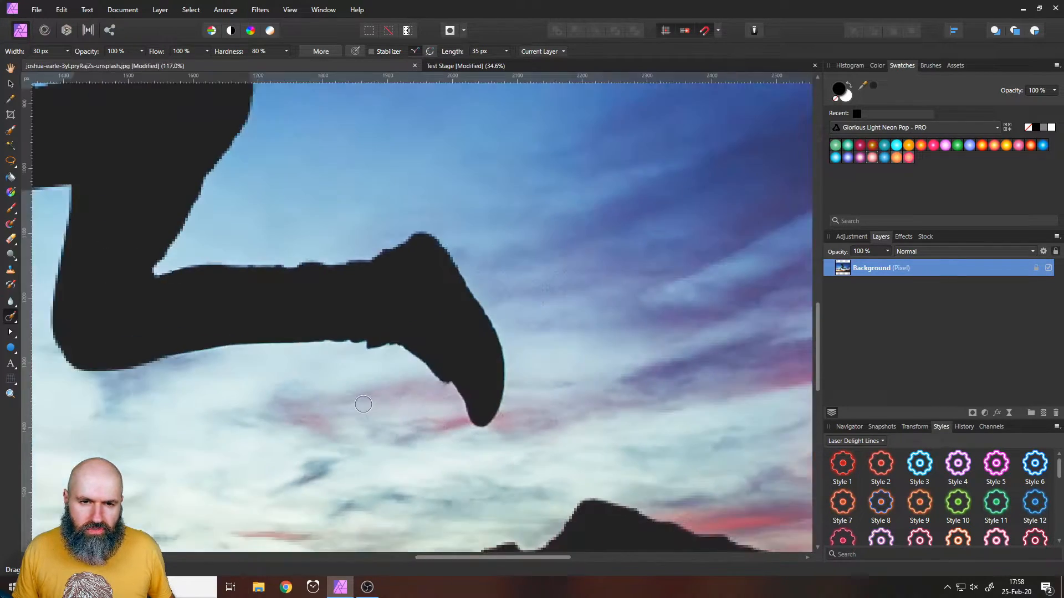
left_click_drag(349, 376, 530, 411)
scroll(481, 388, "down", 2)
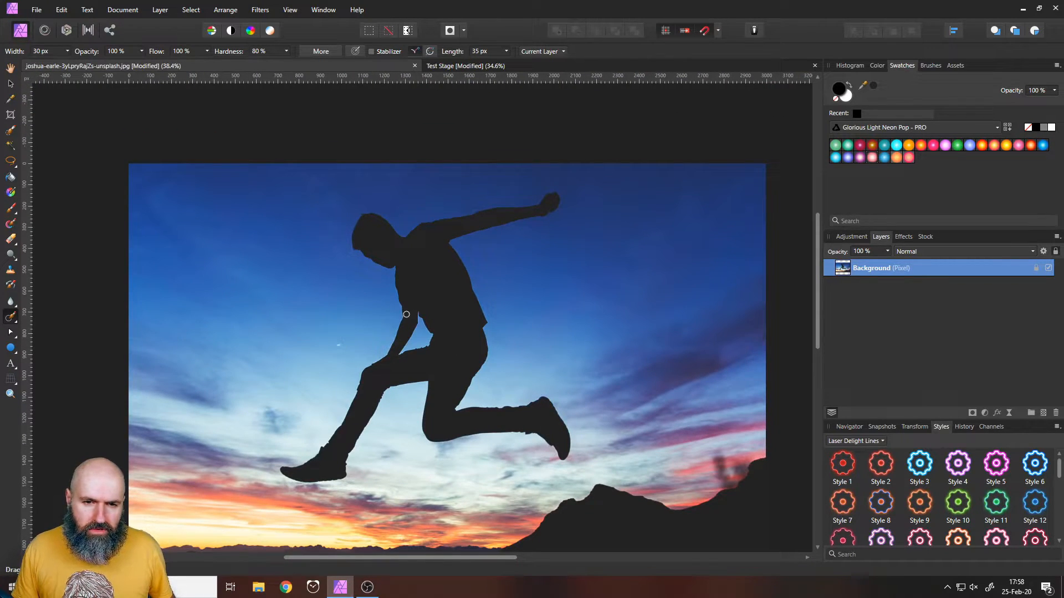
Step: Paint over the thin bright sliver between the man's arm and torso with the sampled dark silhouette colour, using a 30 px brush
scroll(423, 310, "up", 8)
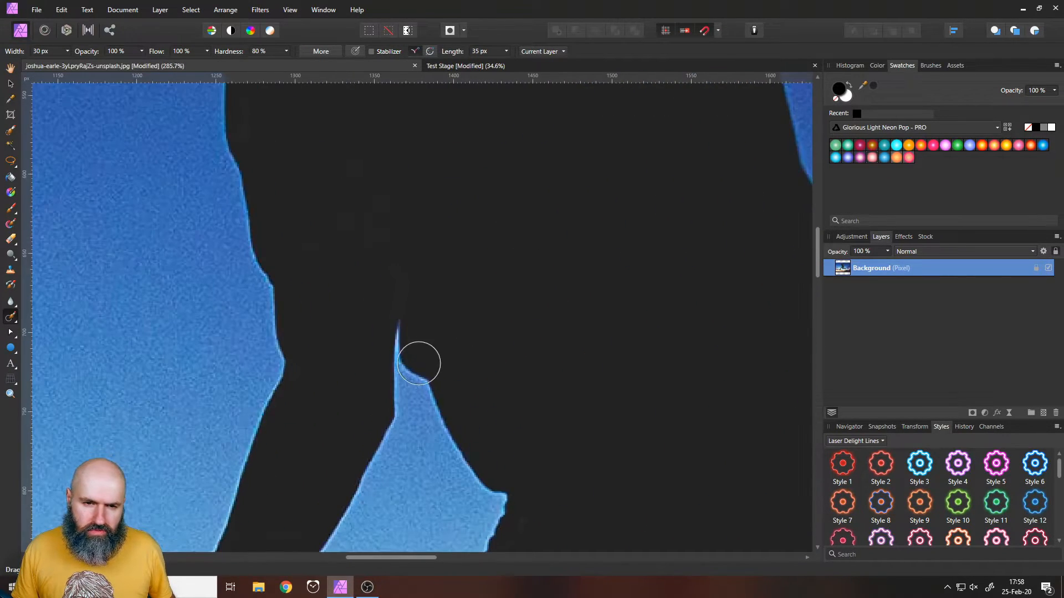
scroll(397, 330, "up", 3)
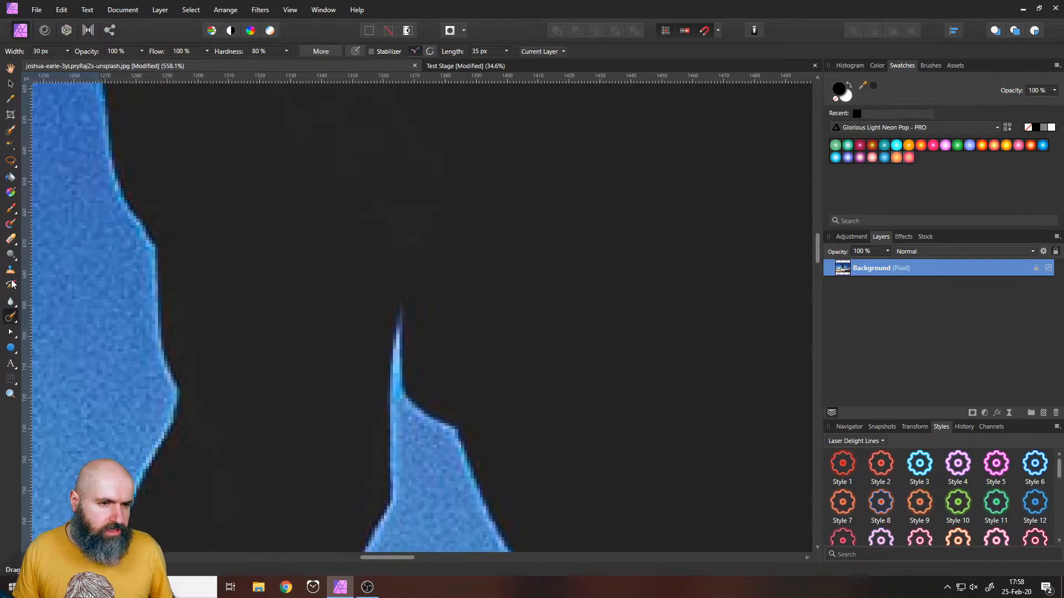
left_click(11, 211)
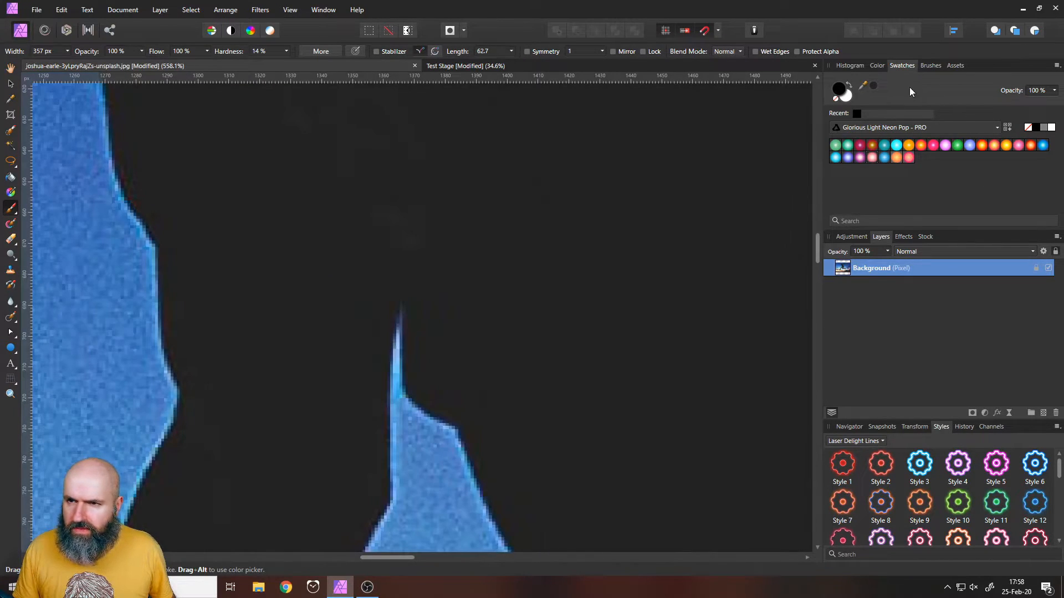
left_click(873, 85)
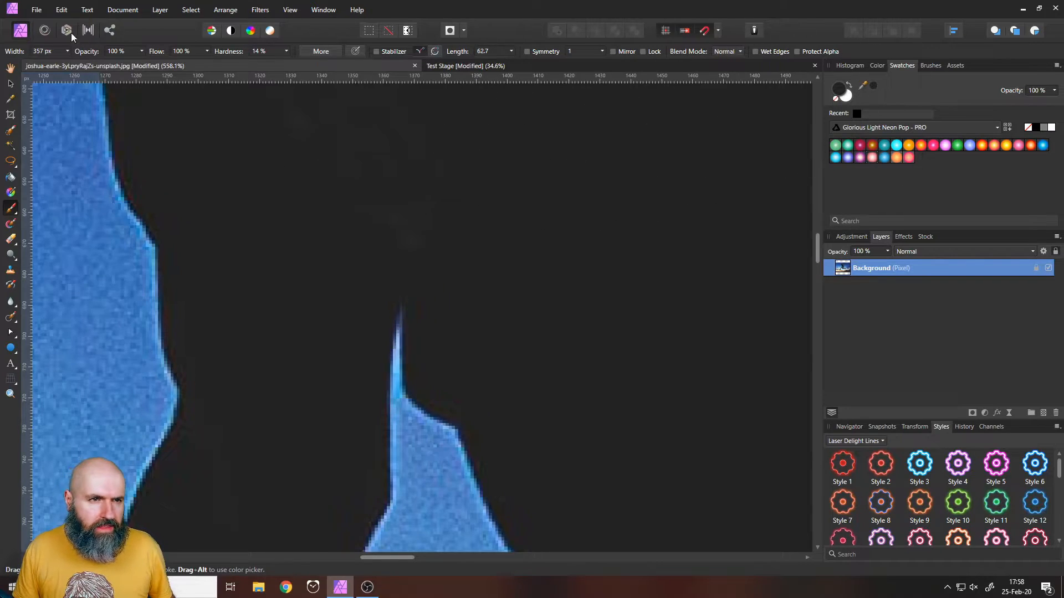
left_click(66, 52)
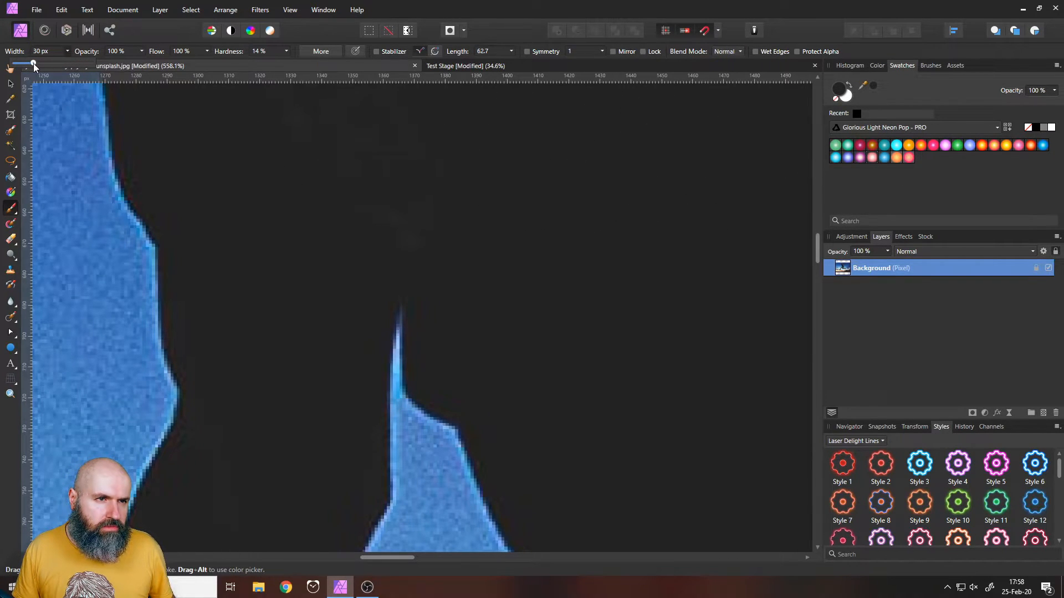
mouse_move(399, 306)
left_mouse_down()
mouse_move(395, 364)
mouse_move(406, 351)
mouse_move(368, 371)
mouse_move(380, 360)
left_mouse_up()
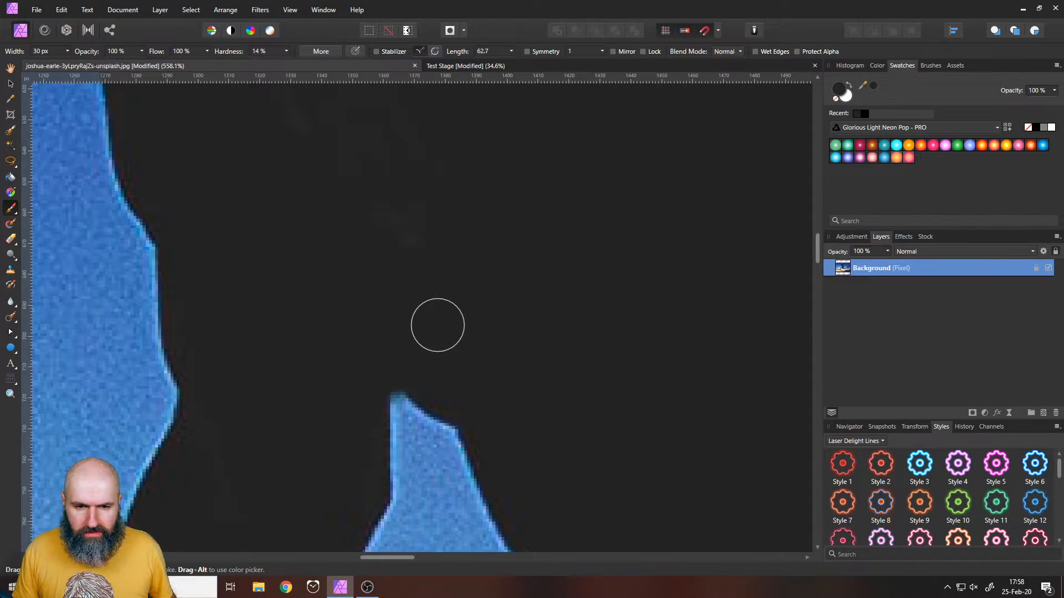
Step: Add a Levels adjustment above the photo with the Black Level at 10%
scroll(471, 329, "down", 10)
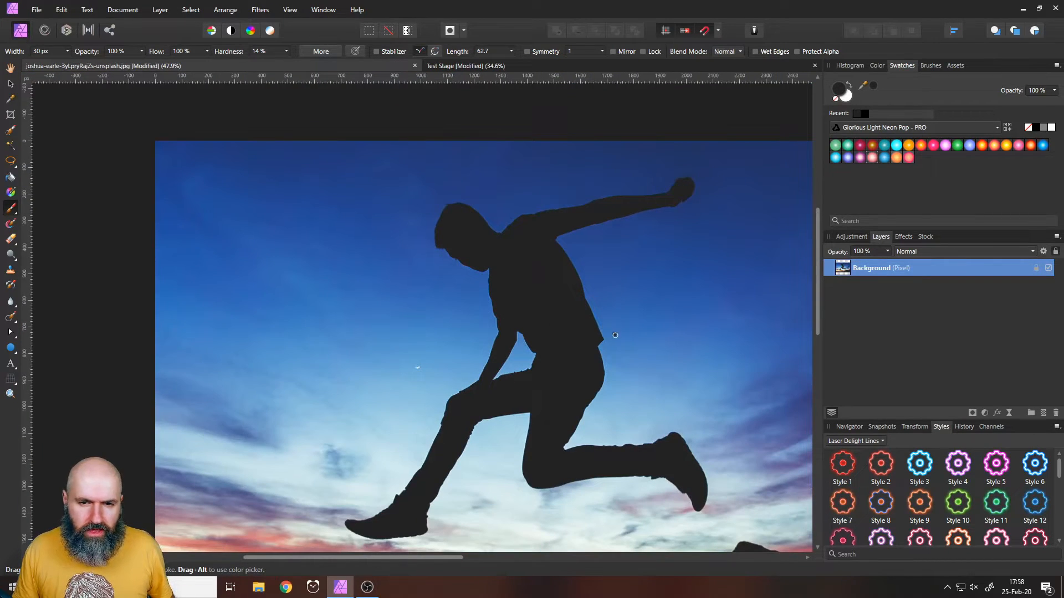
left_click_drag(689, 398, 601, 362)
scroll(601, 362, "down", 1)
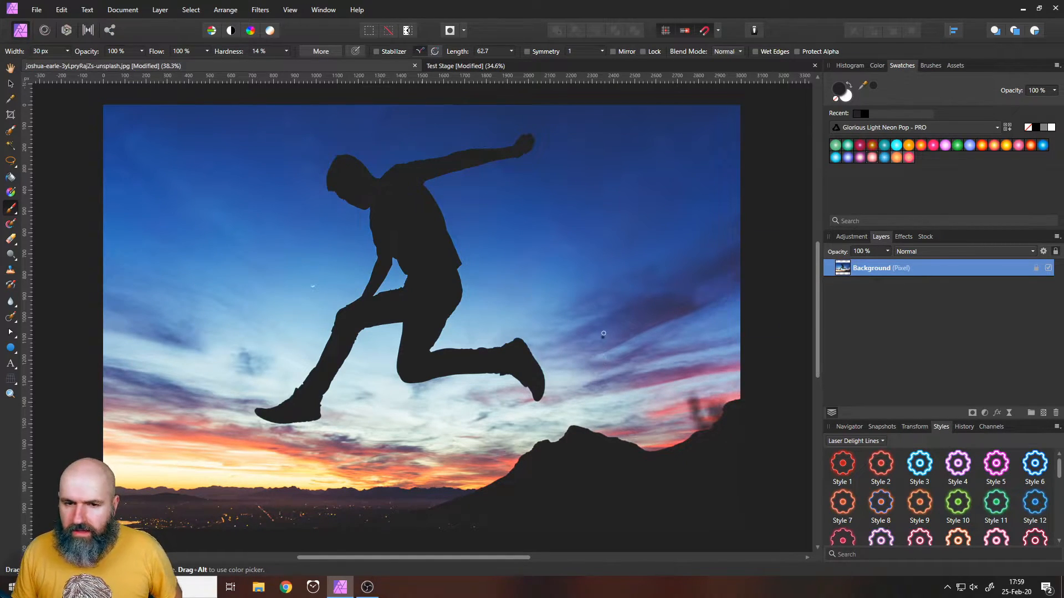
left_click(985, 413)
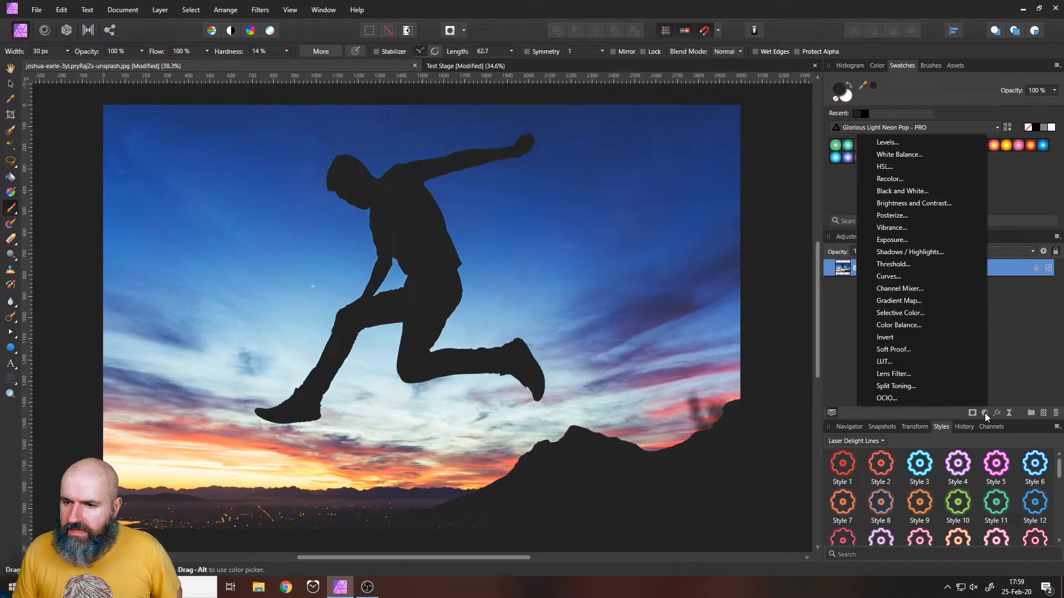
left_click(983, 415)
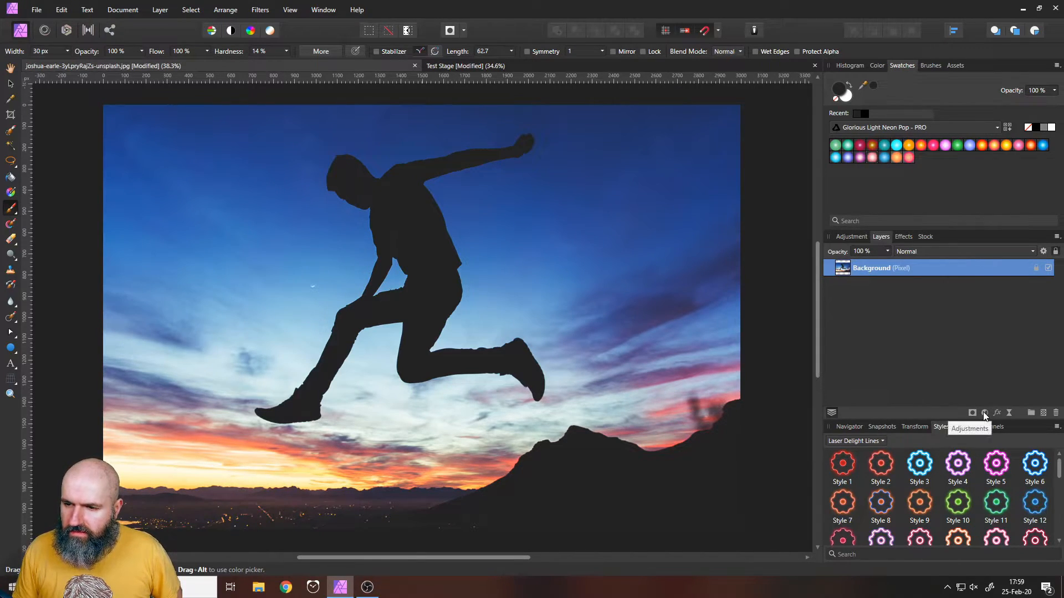
left_click(984, 414)
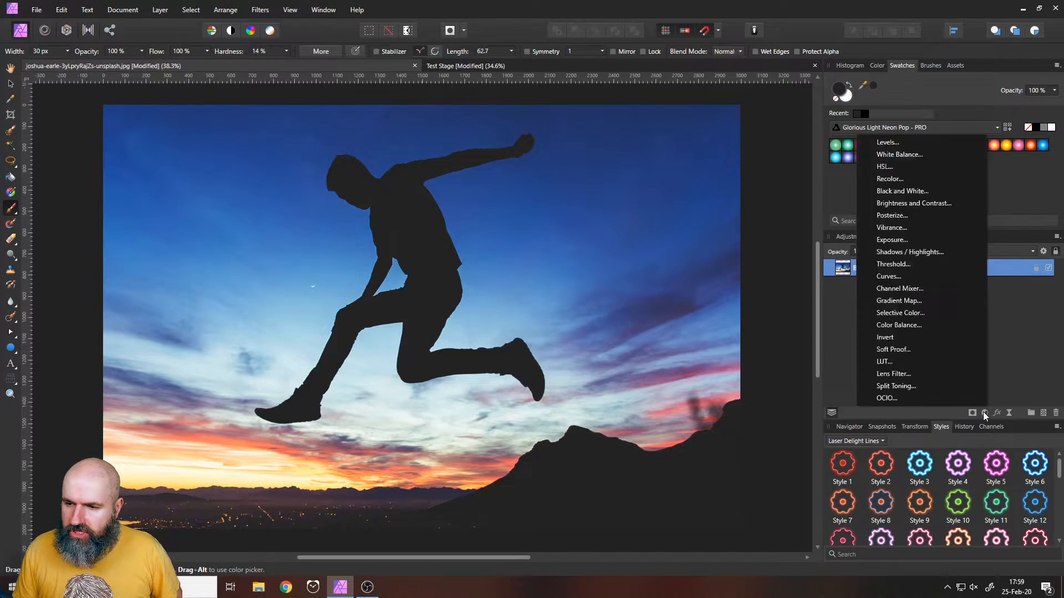
left_click(879, 143)
left_click_drag(595, 354, 619, 353)
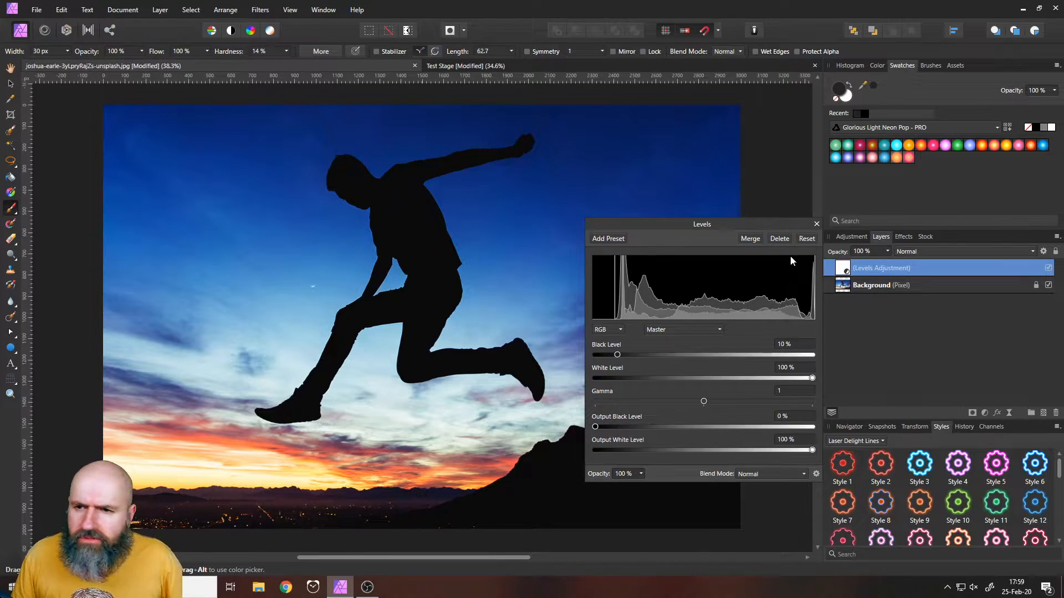
left_click(817, 224)
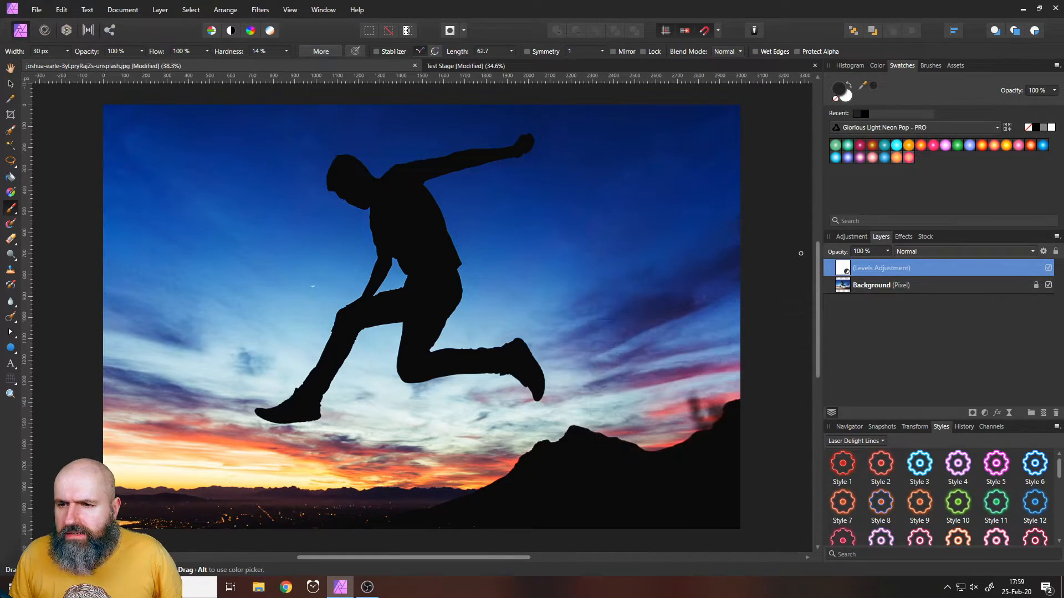
Step: Merge the visible layers into a new pixel layer and flood-select the jumping man's silhouette with a 7% tolerance
right_click(845, 270)
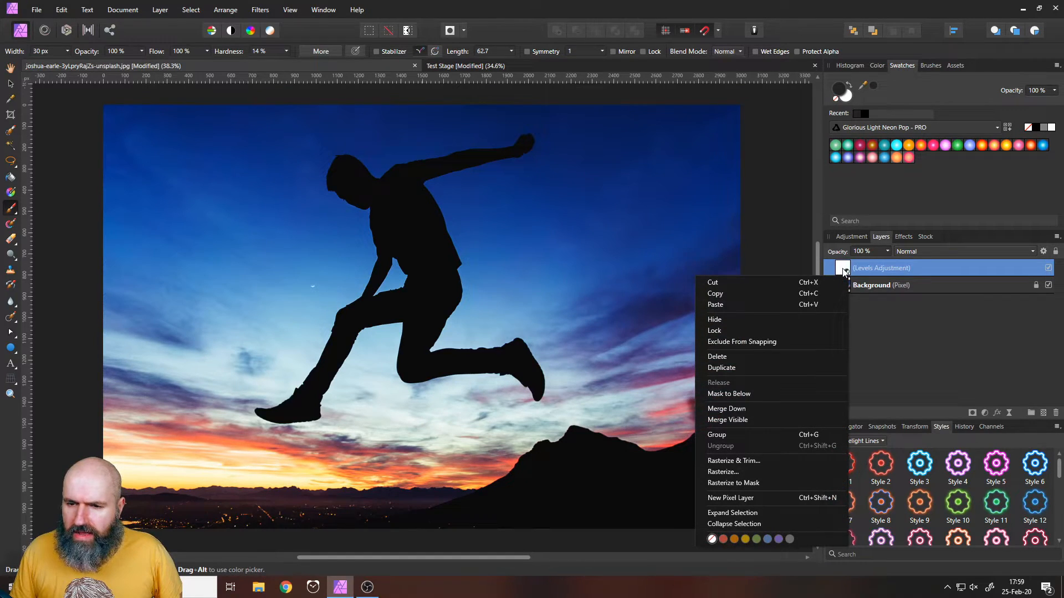
left_click(730, 421)
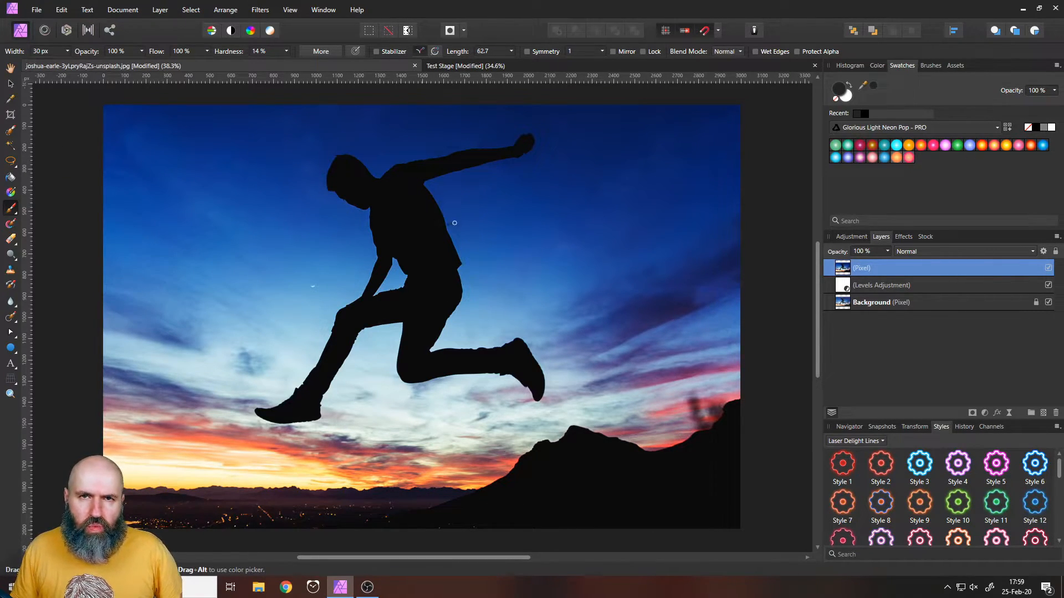
left_click(11, 145)
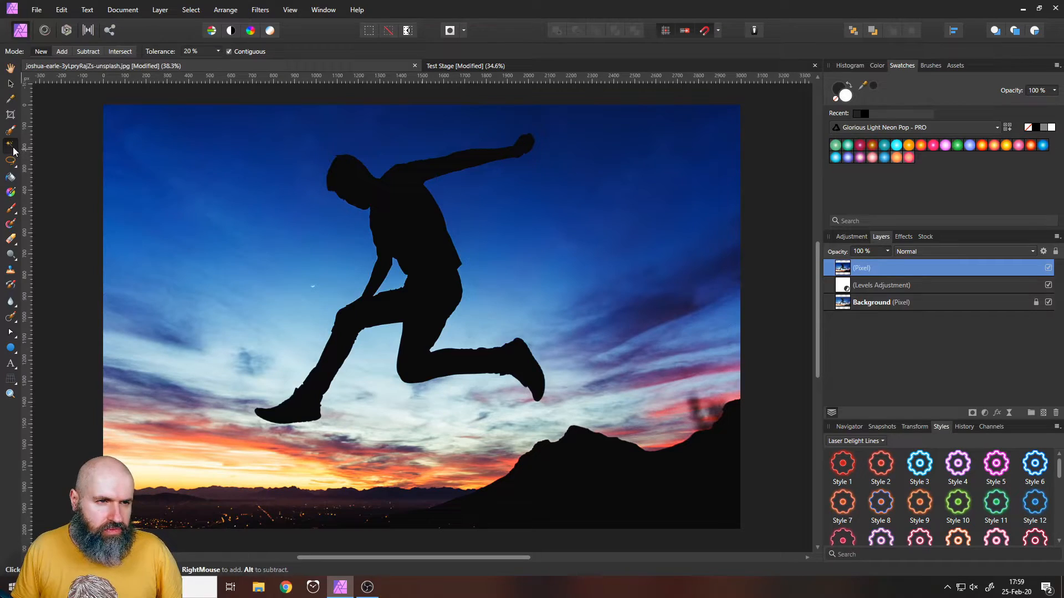
left_click(405, 235)
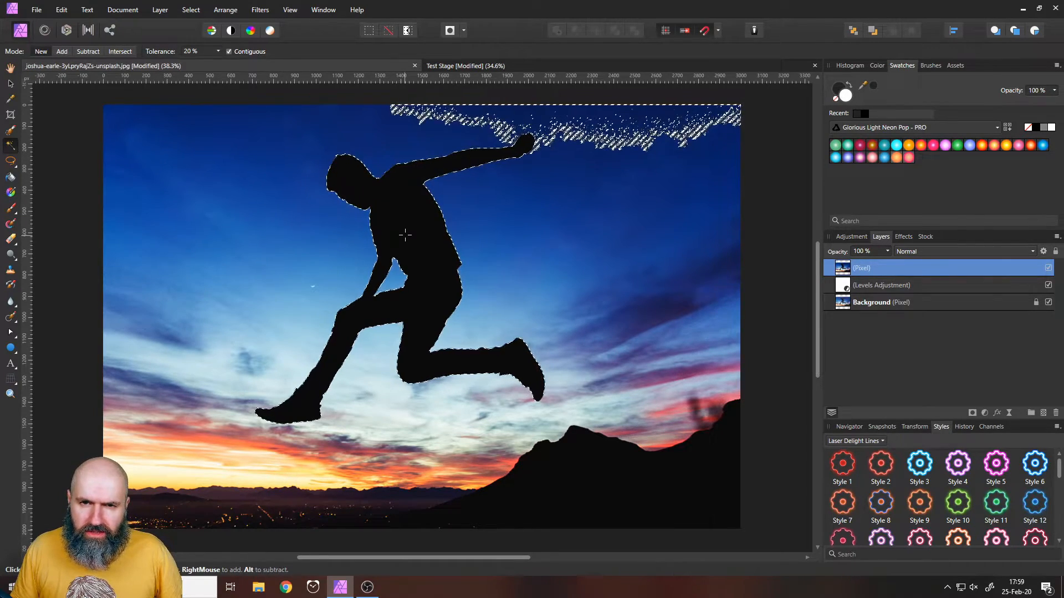
left_click_drag(333, 210, 214, 169)
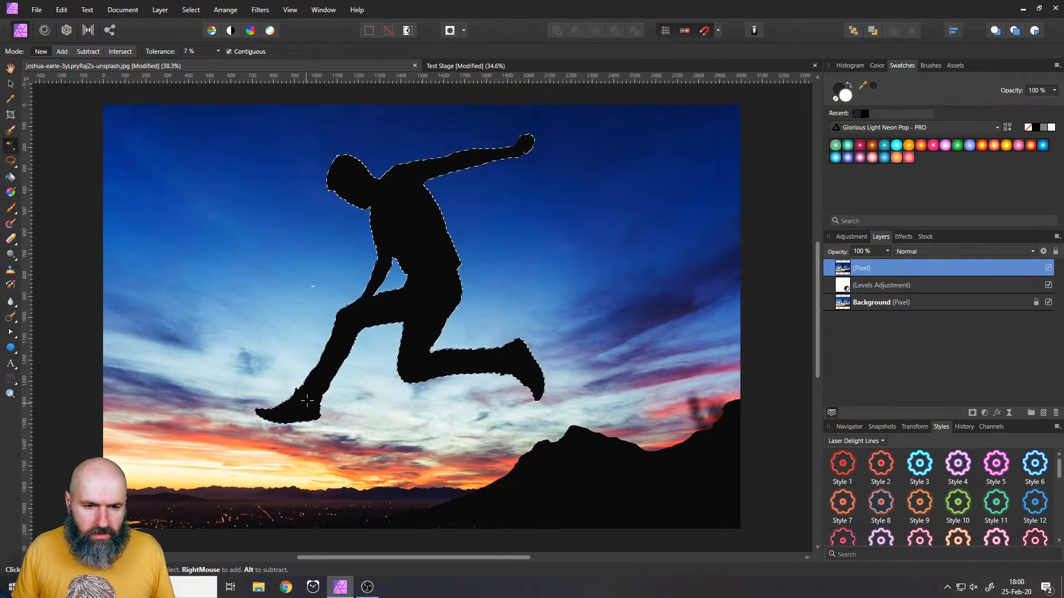
Step: Examine the selection edge around the man's legs, arms, head and chin for rough spots
scroll(304, 384, "up", 7)
scroll(327, 368, "down", 6)
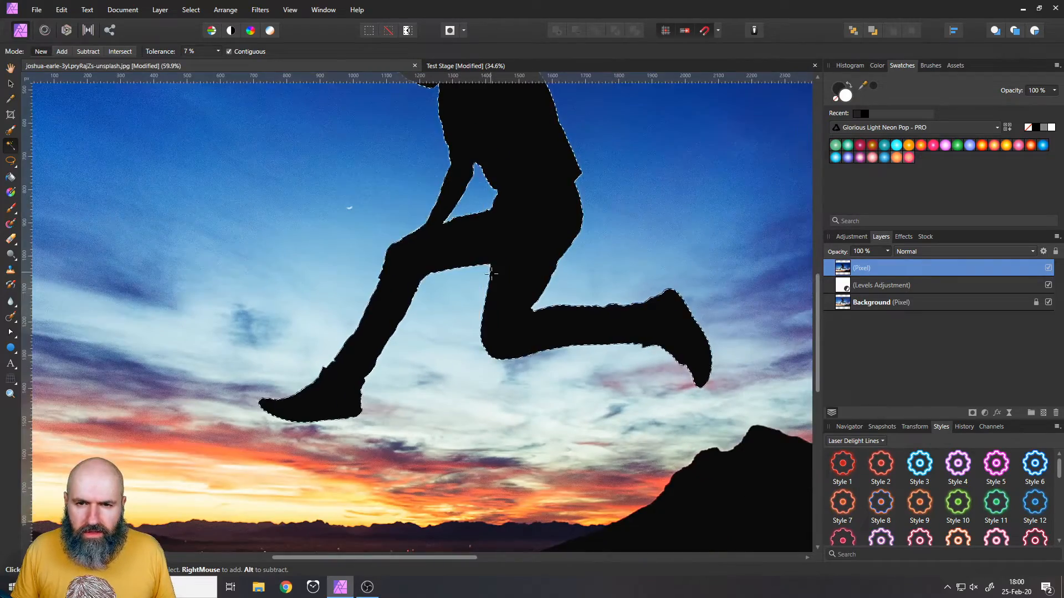
left_click_drag(491, 274, 458, 412)
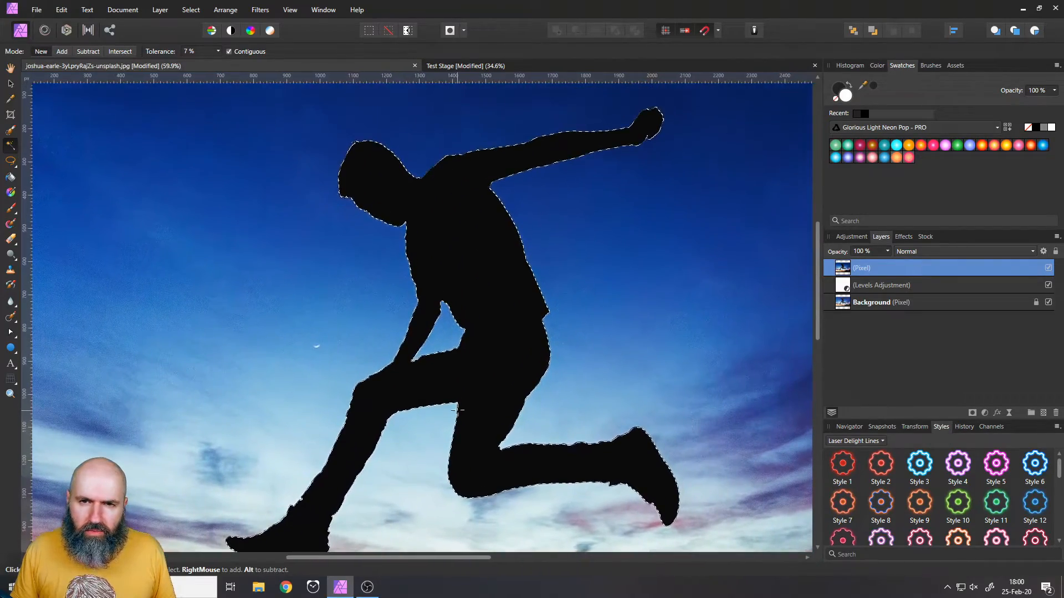
left_click_drag(408, 377, 426, 353)
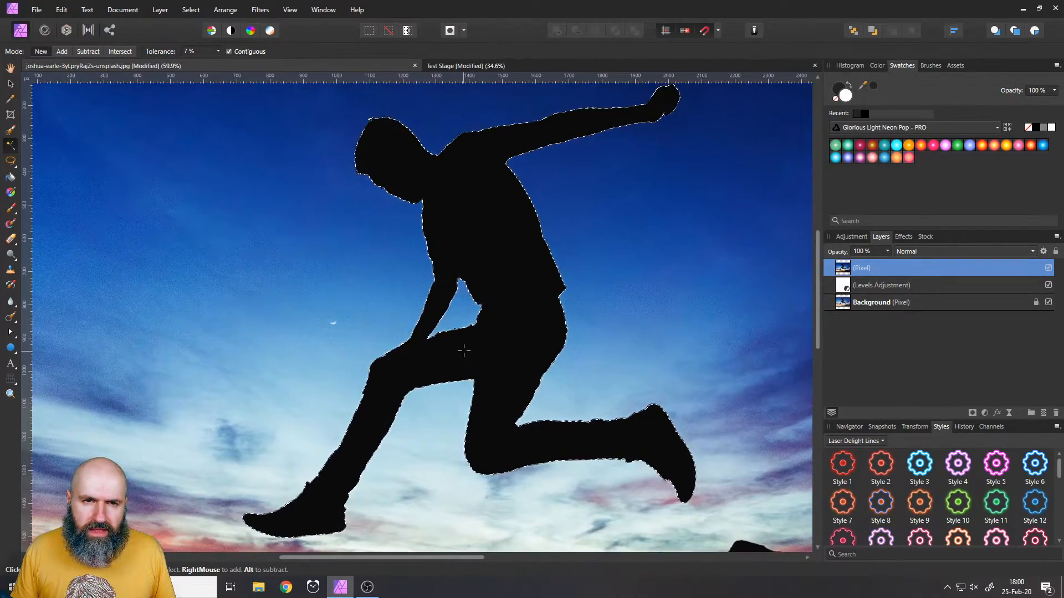
scroll(365, 112, "up", 3)
scroll(365, 112, "up", 3)
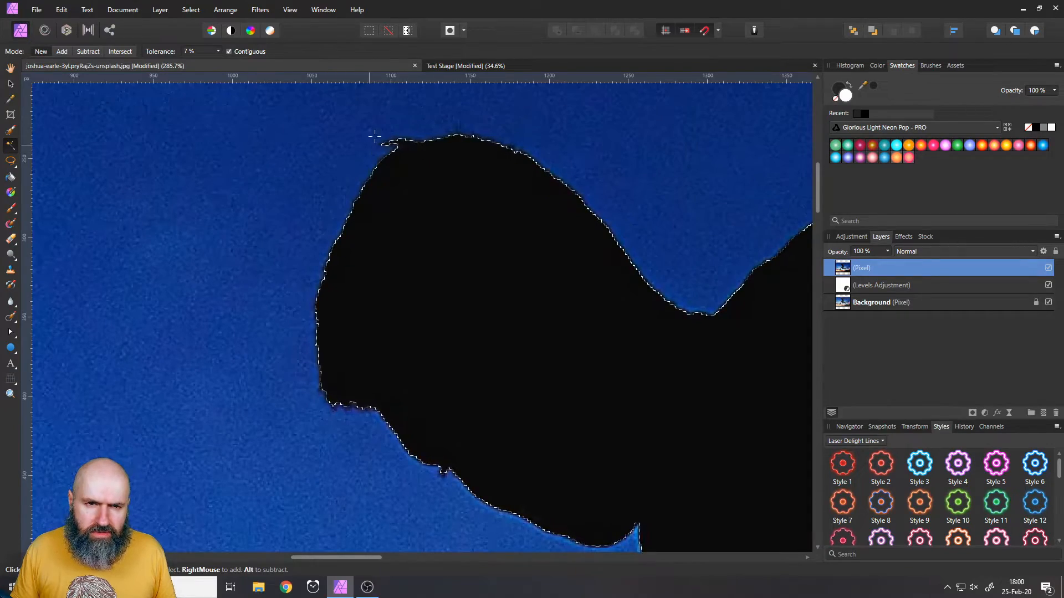
scroll(425, 349, "down", 4)
scroll(425, 350, "up", 2)
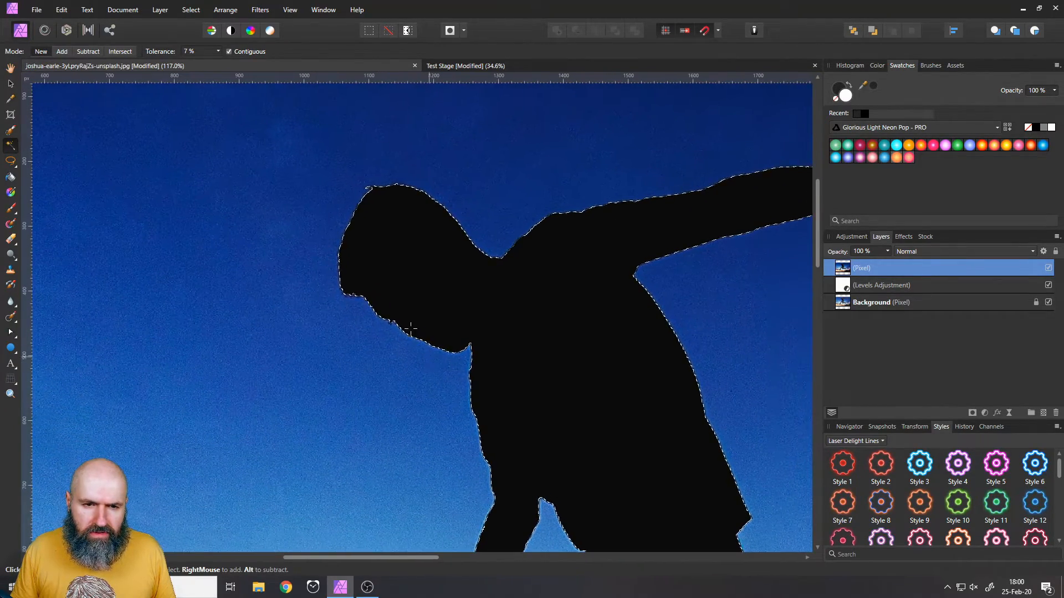
scroll(343, 289, "up", 1)
scroll(343, 288, "up", 3)
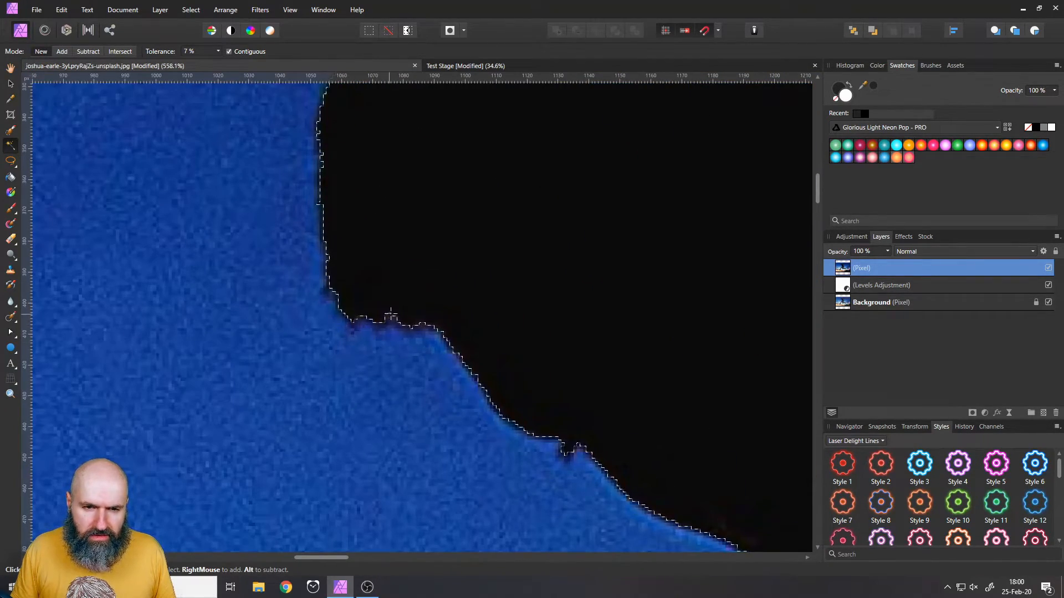
scroll(433, 402, "down", 8)
scroll(432, 403, "down", 2)
left_click(487, 360)
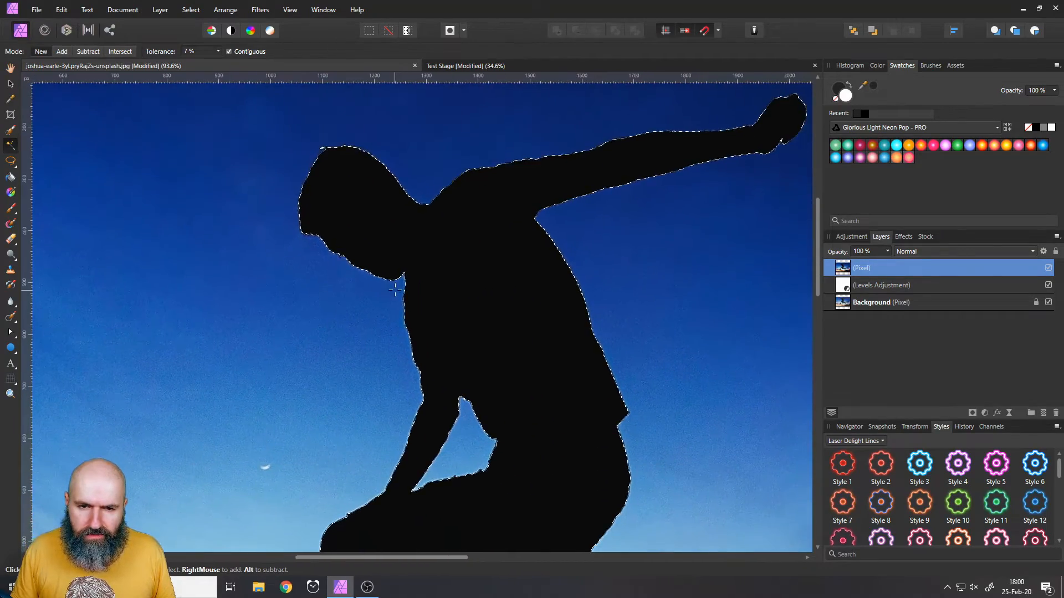
Step: Smooth the silhouette selection with a 5 px radius
left_click(194, 14)
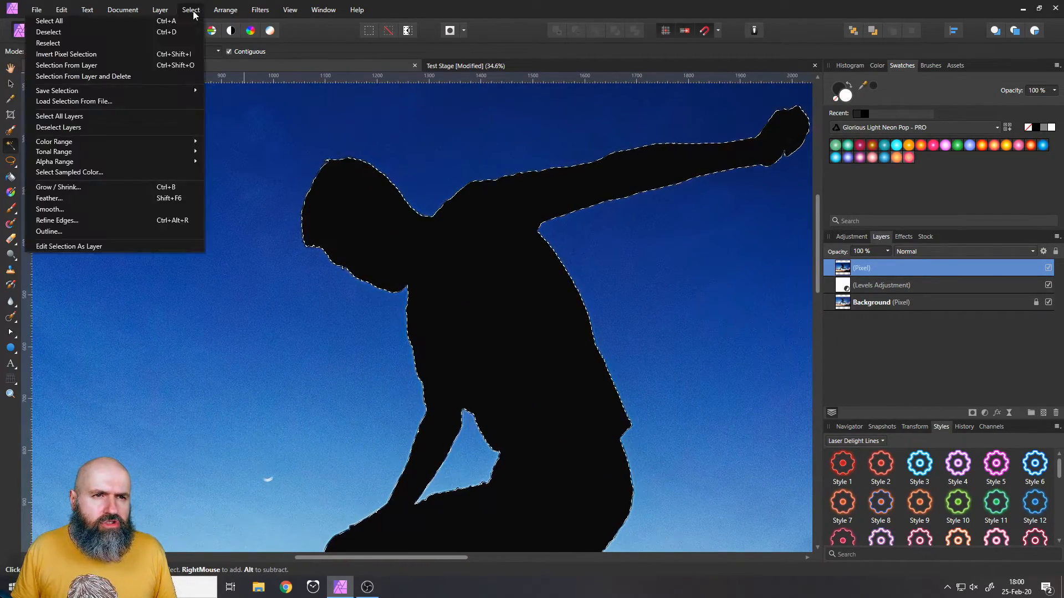
left_click(122, 214)
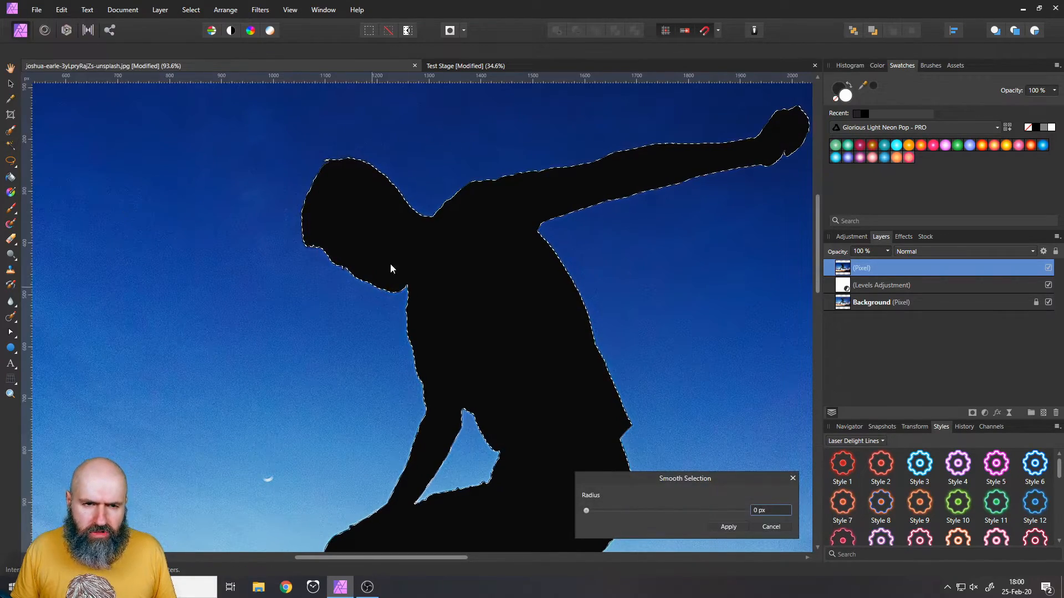
scroll(312, 251, "up", 3)
scroll(312, 251, "up", 4)
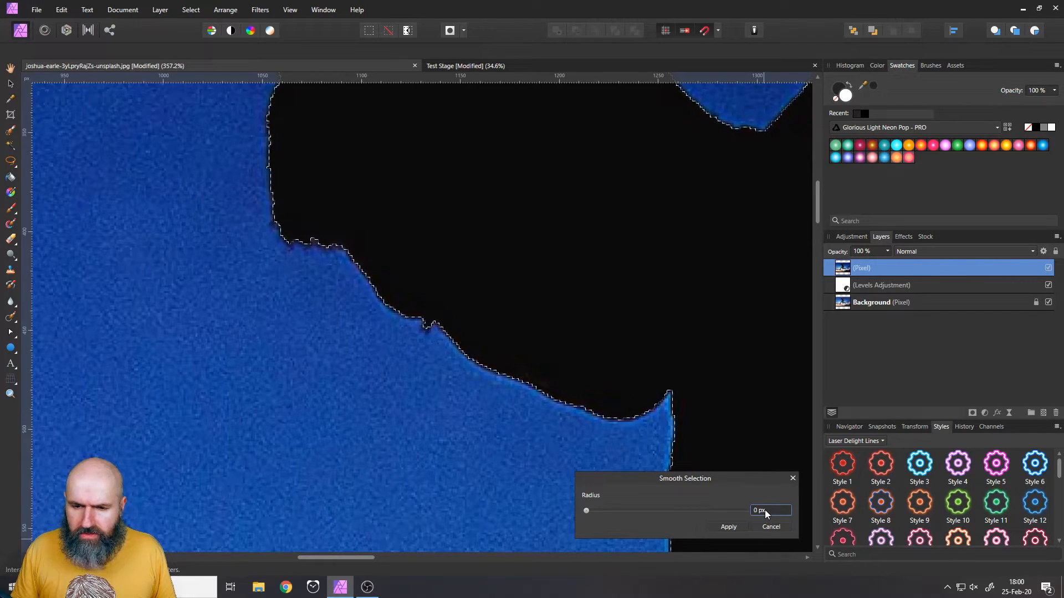
scroll(764, 510, "up", 2)
scroll(764, 511, "up", 3)
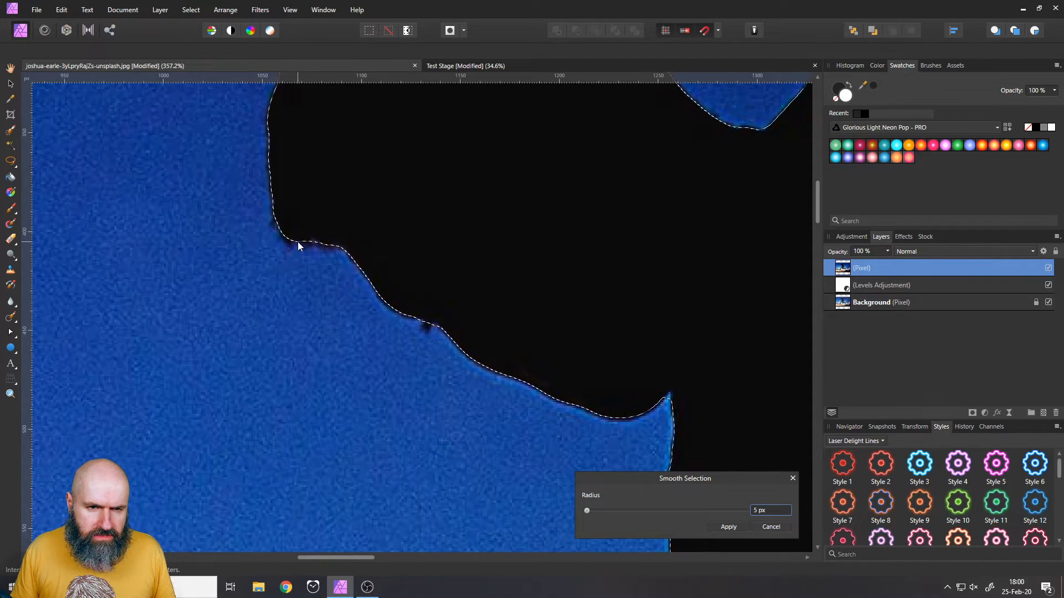
left_click(737, 527)
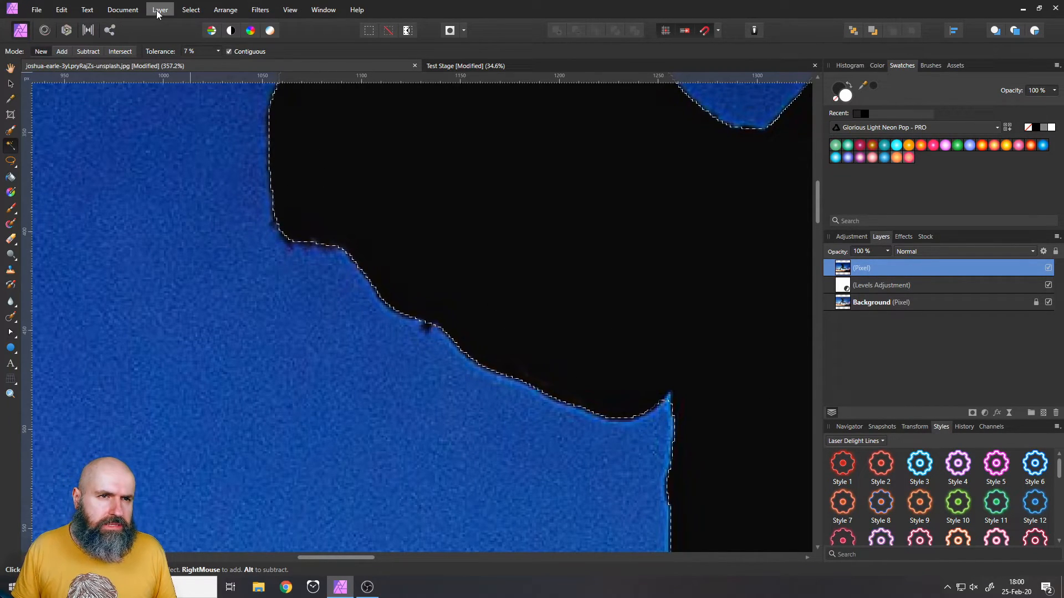
Step: Feather the silhouette selection by 5 px and delete the merged pixel layer above the Levels adjustment
left_click(188, 11)
left_click(101, 200)
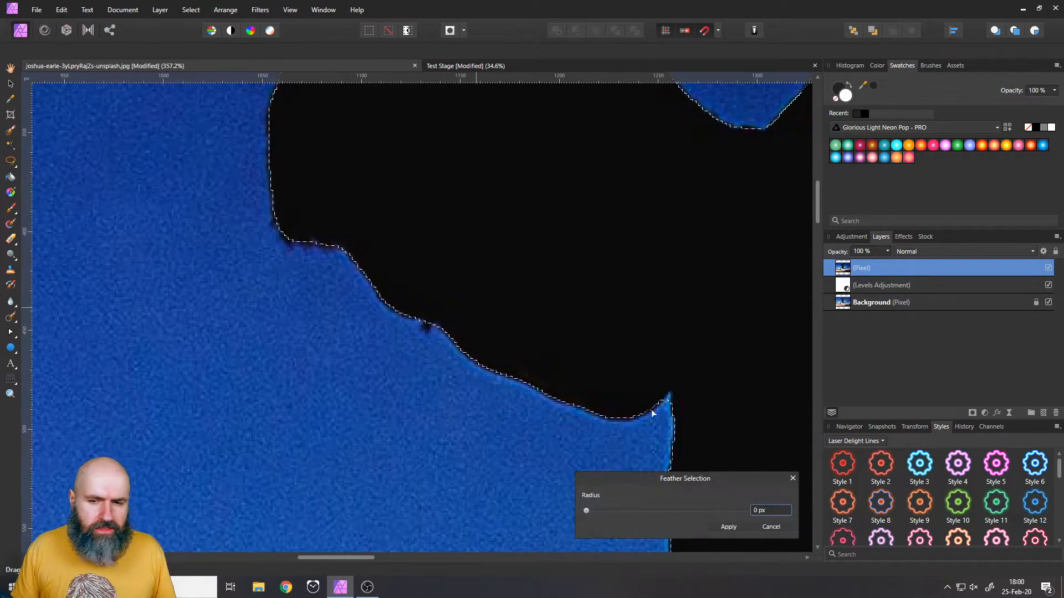
scroll(768, 511, "up", 4)
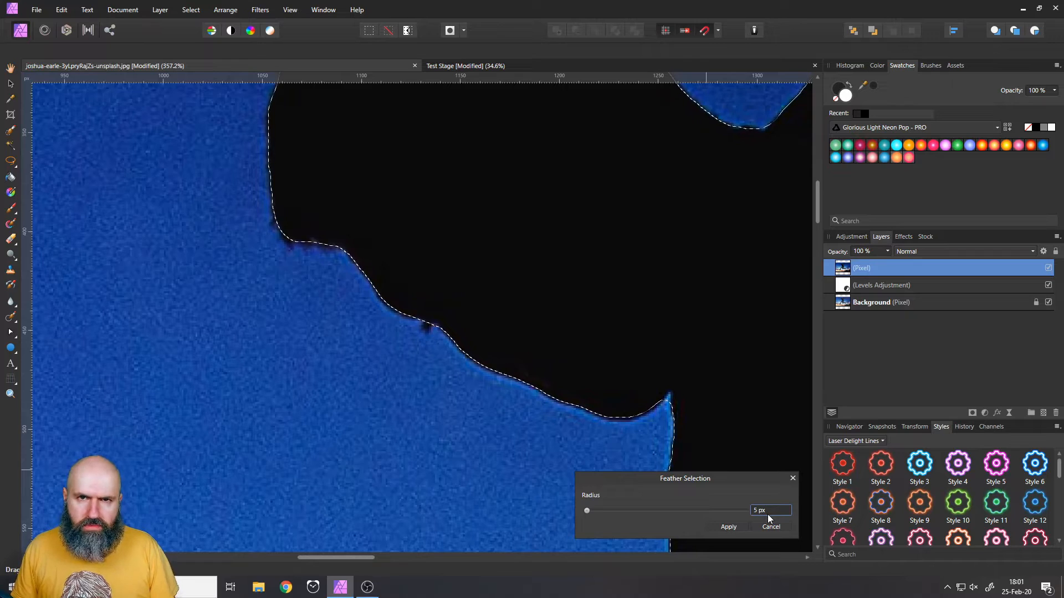
left_click(728, 526)
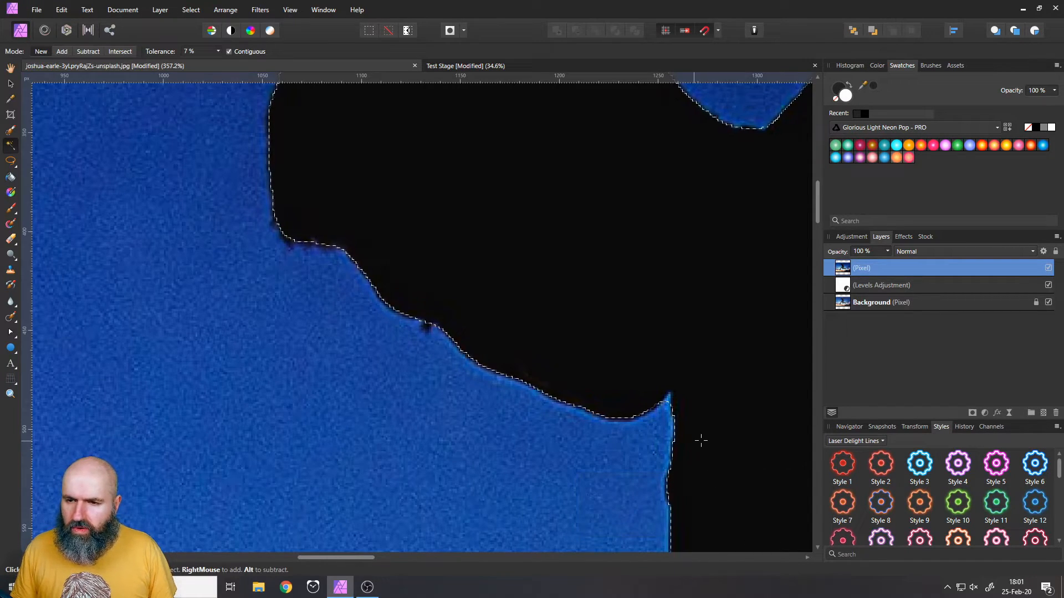
key("ctrl+0")
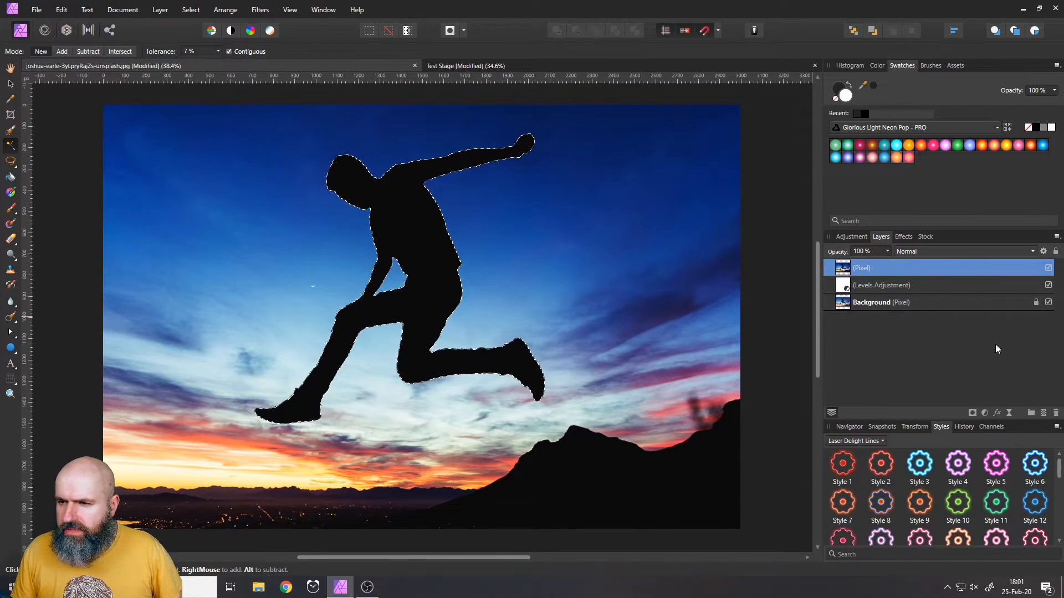
left_click(1056, 414)
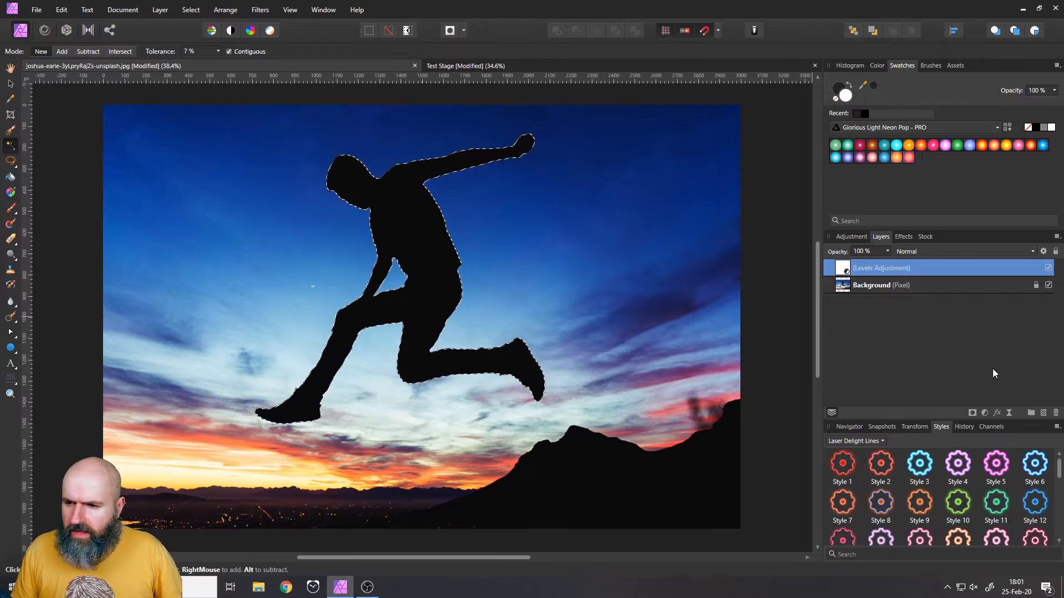
Step: Add a pixel layer above the Levels adjustment and paint the selected silhouette pure black (000000) with a 314 px brush
left_click(1043, 414)
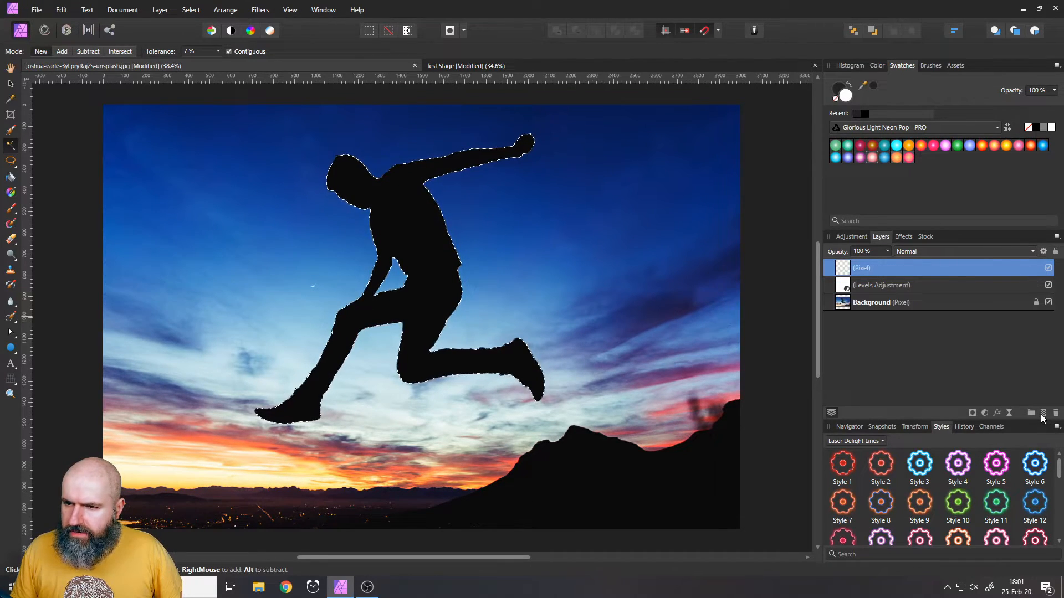
left_click(10, 208)
left_click(67, 51)
left_click_drag(73, 63, 102, 63)
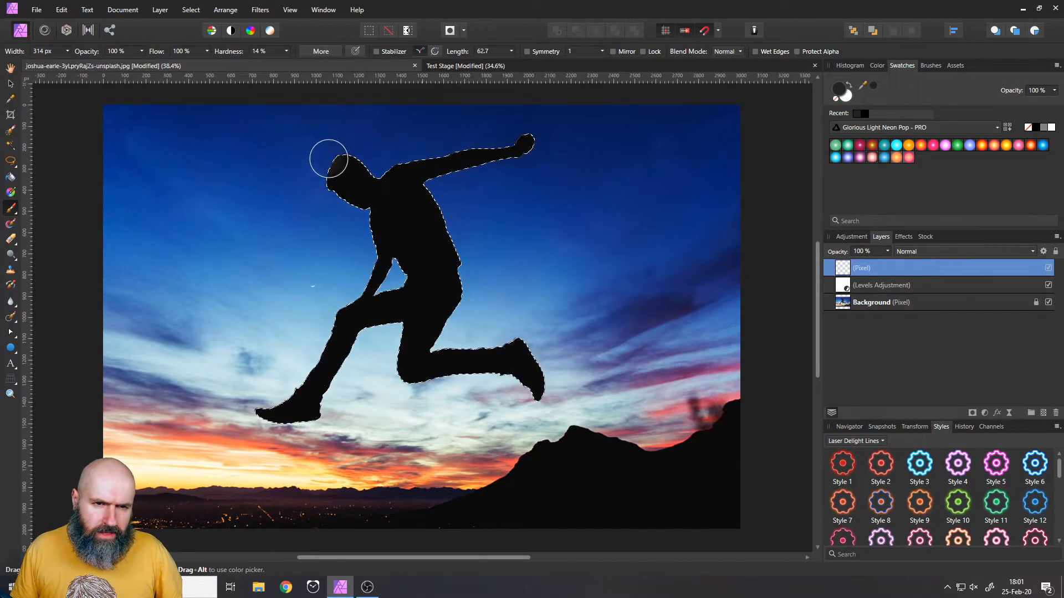
double_click(833, 99)
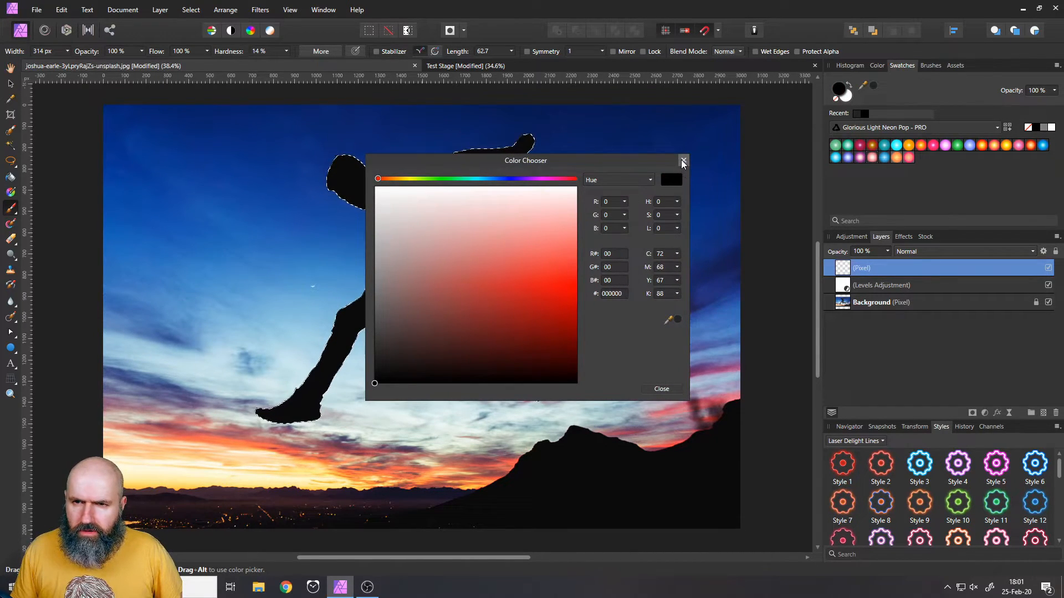
left_click(683, 160)
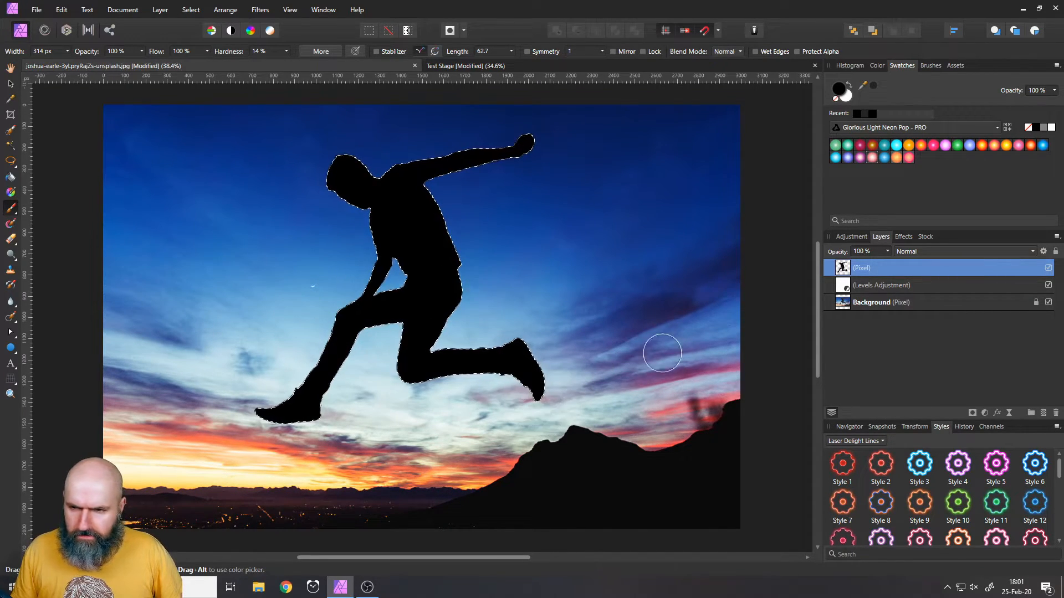
Step: Hide the Levels adjustment and clear the selection, hiding the background temporarily to check the isolated black silhouette
left_click(1048, 284)
left_click(1048, 302)
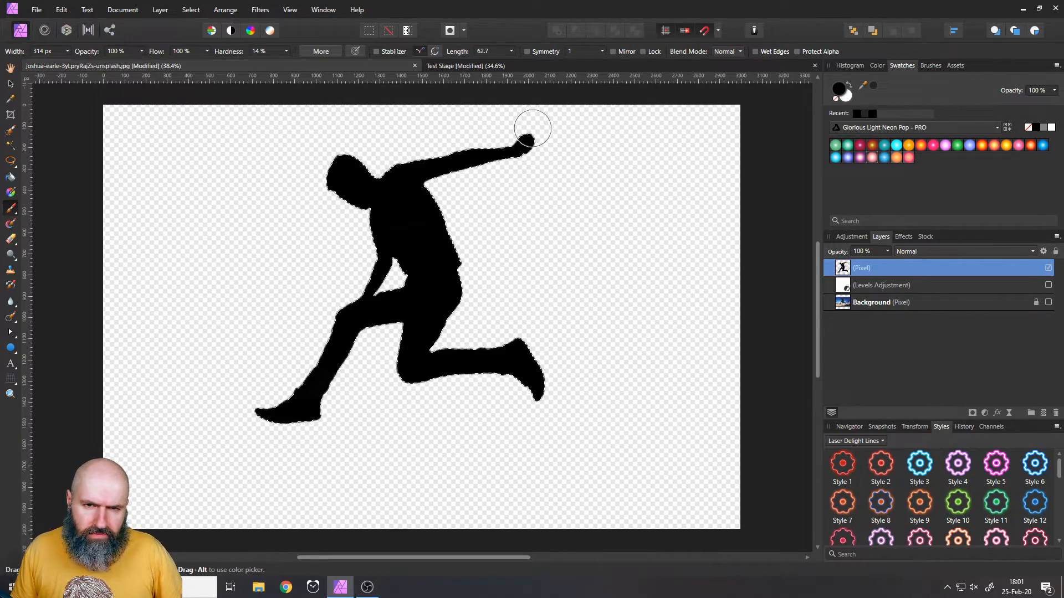
key("v")
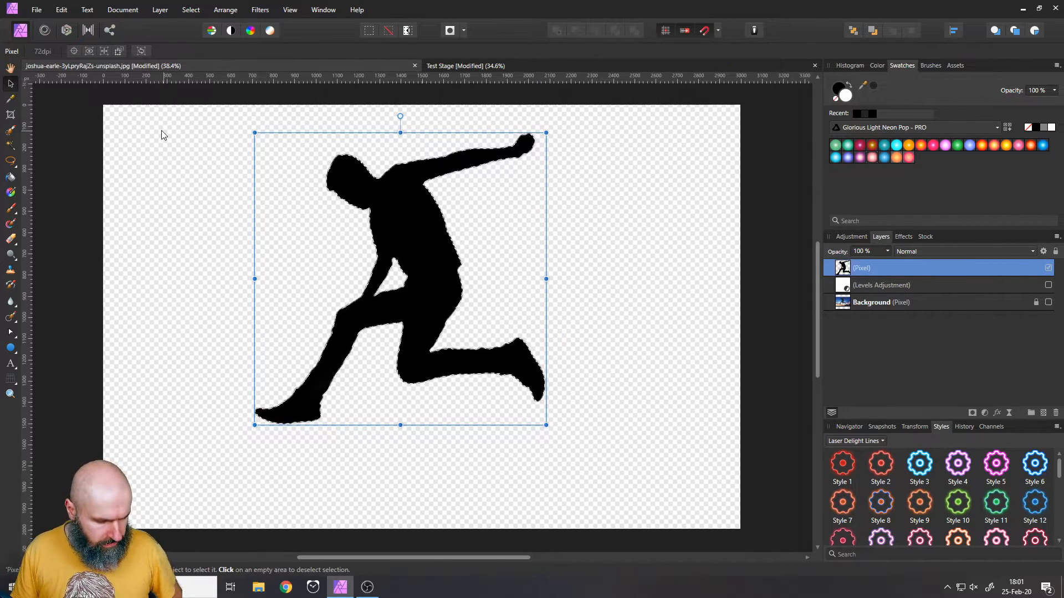
key("ctrl+d")
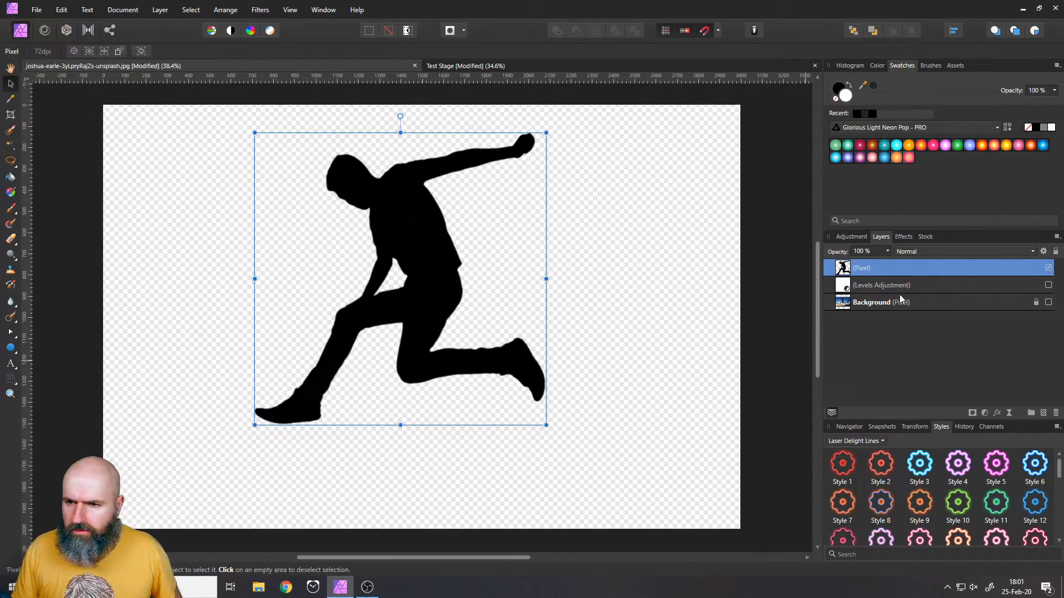
left_click(1048, 302)
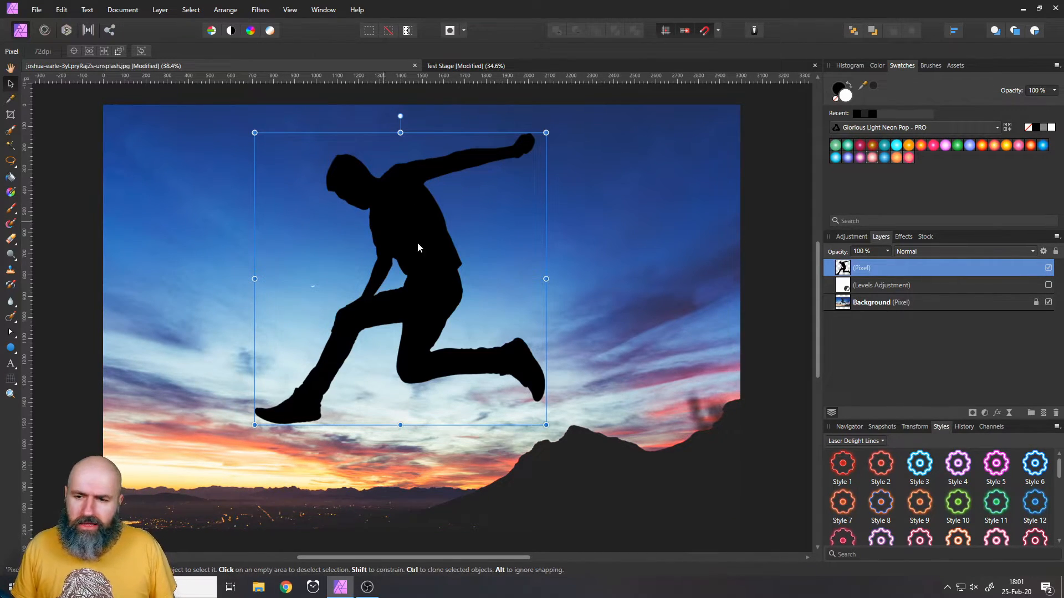
Step: Try Laser Delight Lines Styles 2, 8, 9 and 10 on the black silhouette layer
left_click(884, 472)
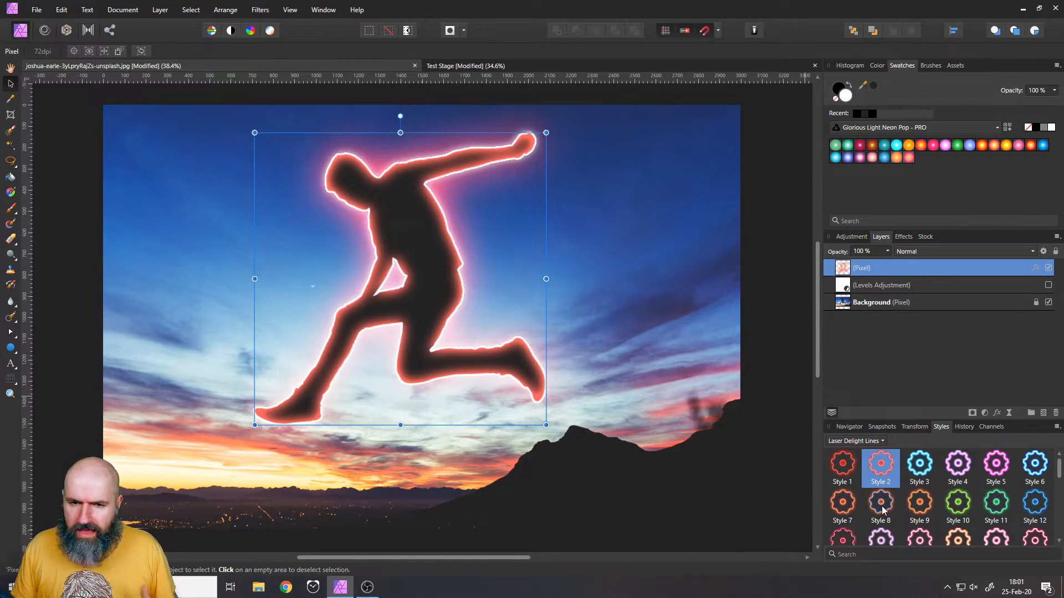
left_click(884, 511)
left_click(912, 509)
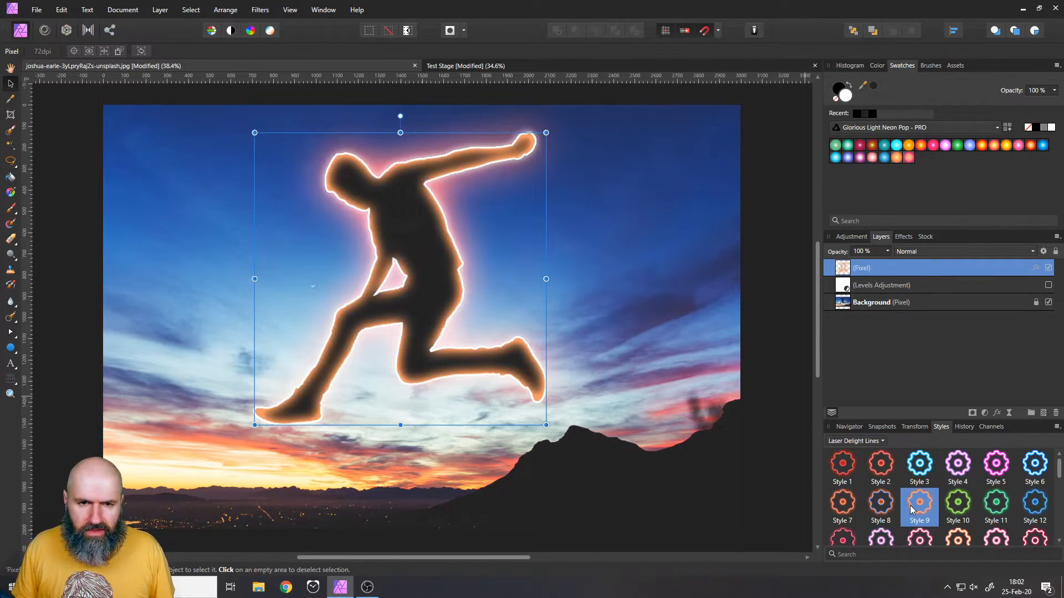
left_click(963, 513)
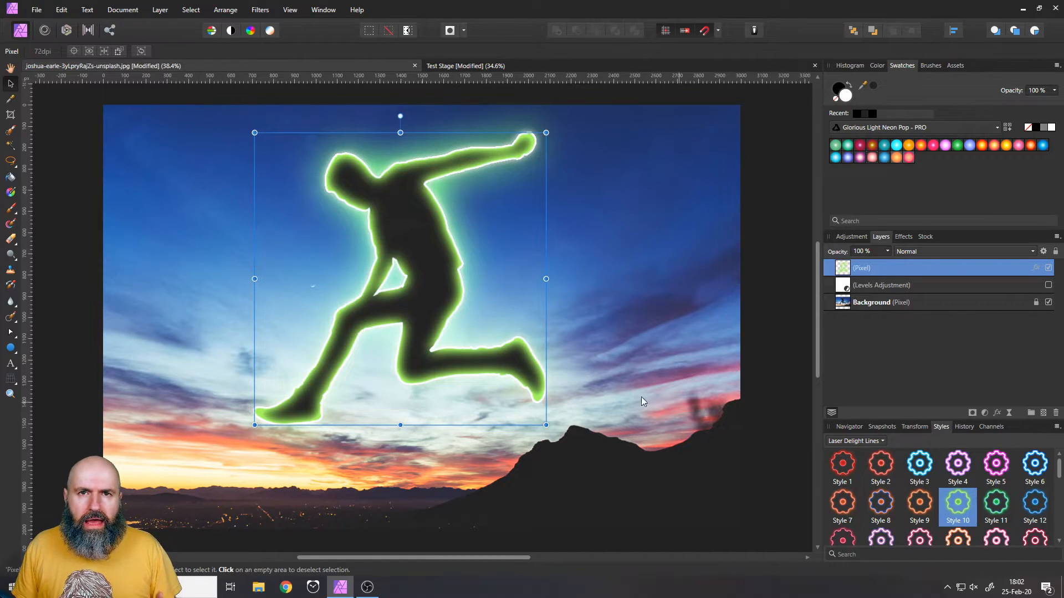
Step: Try Laser Delight Lines Styles 22, 21, 26, 27 and 34 on the silhouette
scroll(561, 372, "down", 1)
scroll(959, 490, "down", 2)
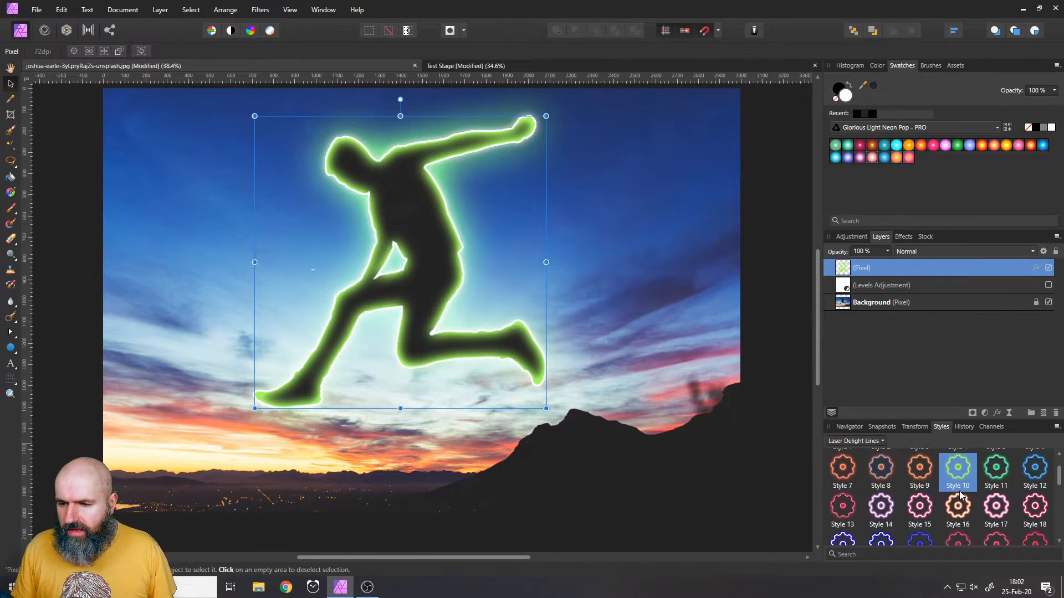
left_click(957, 512)
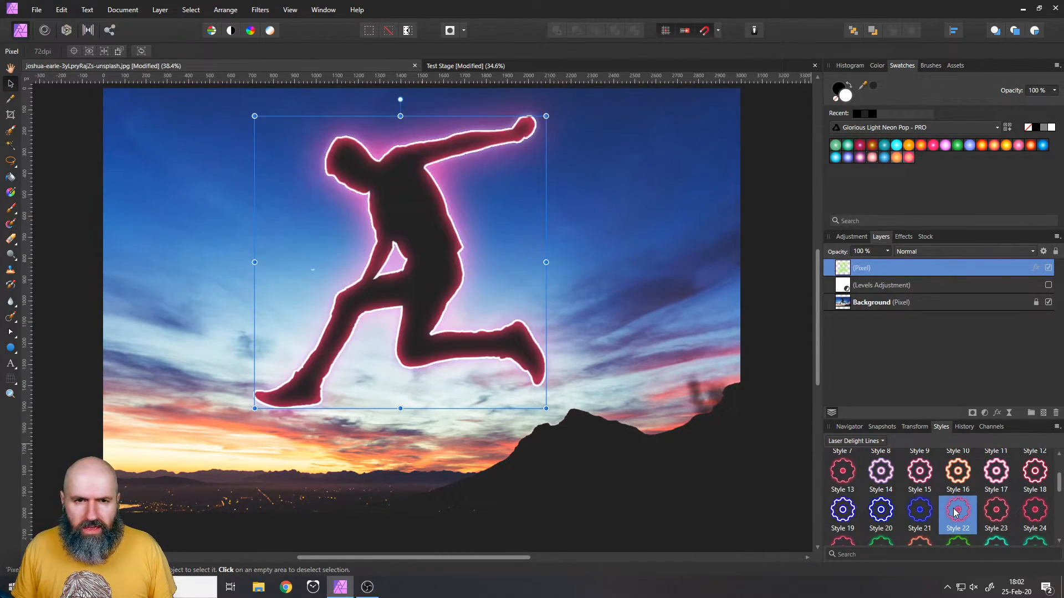
left_click(917, 516)
scroll(909, 515, "down", 1)
left_click(881, 509)
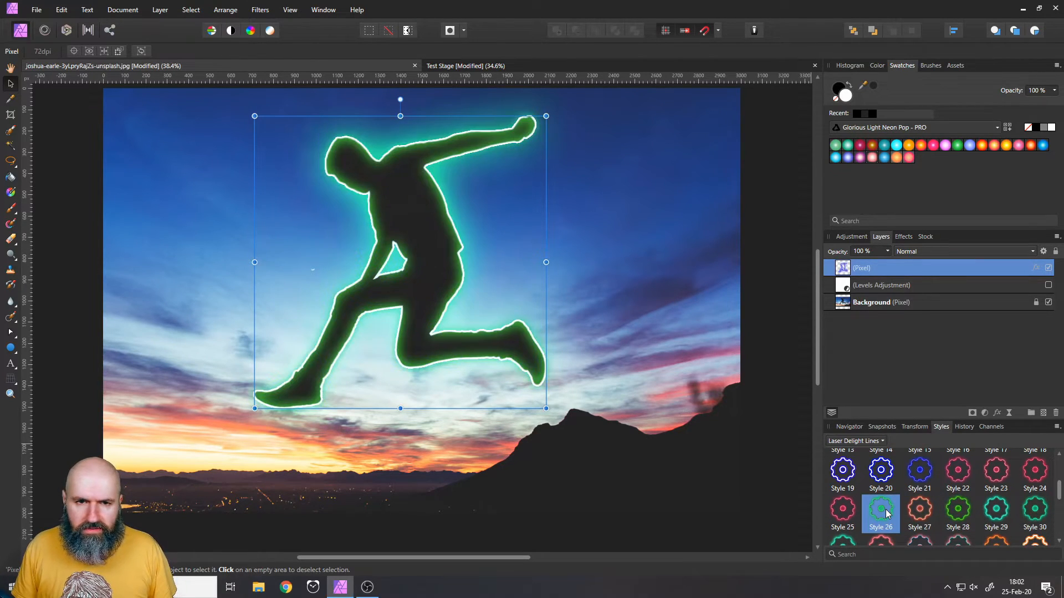
left_click(930, 521)
scroll(918, 507, "down", 1)
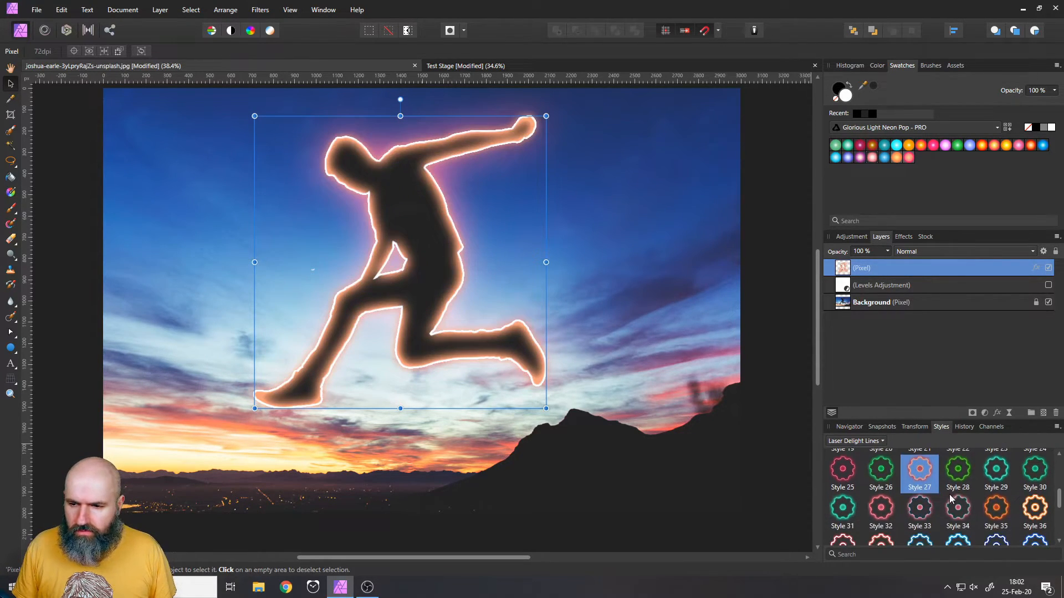
left_click(959, 509)
scroll(964, 510, "down", 1)
Step: Apply Style 41 to the silhouette and toggle its Outer Glow, Outer Shadow and Inner Glow effects to compare their contributions
left_click(998, 511)
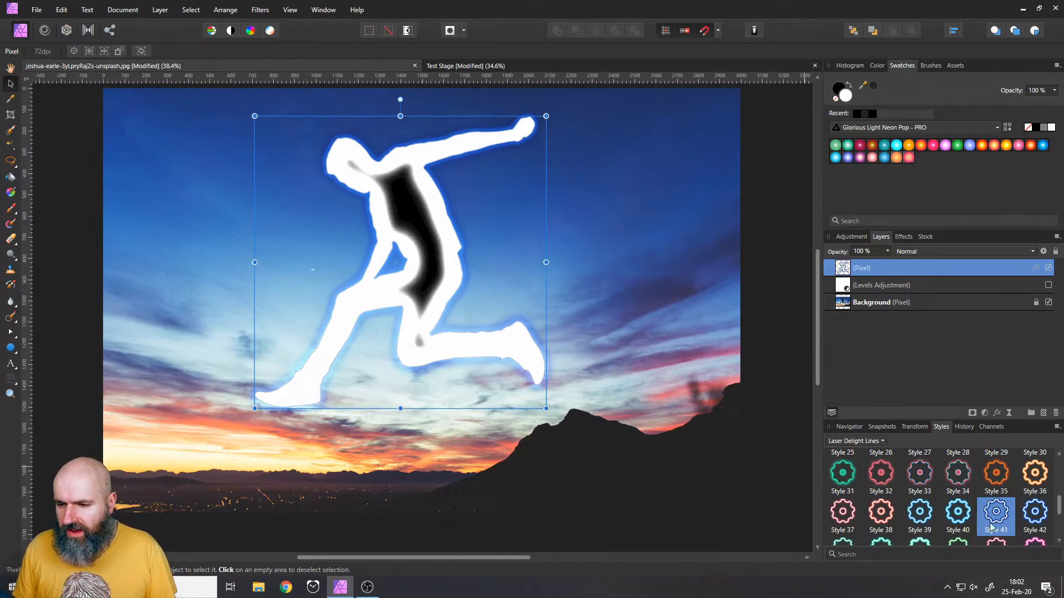
left_click(997, 414)
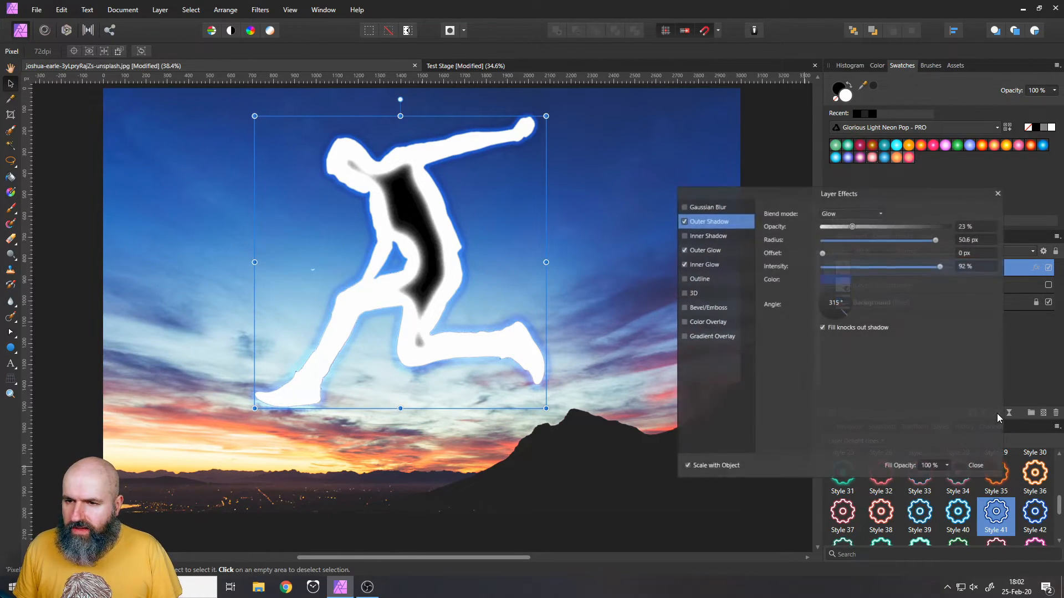
left_click(684, 250)
left_click(684, 250)
left_click(684, 221)
left_click(684, 221)
left_click(684, 264)
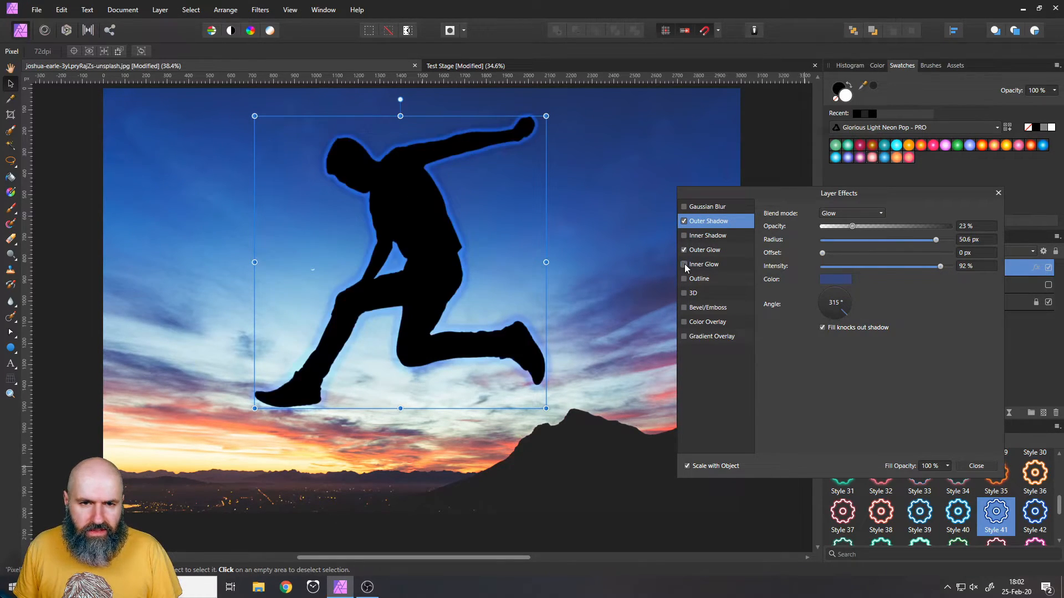
left_click(683, 264)
left_click(683, 264)
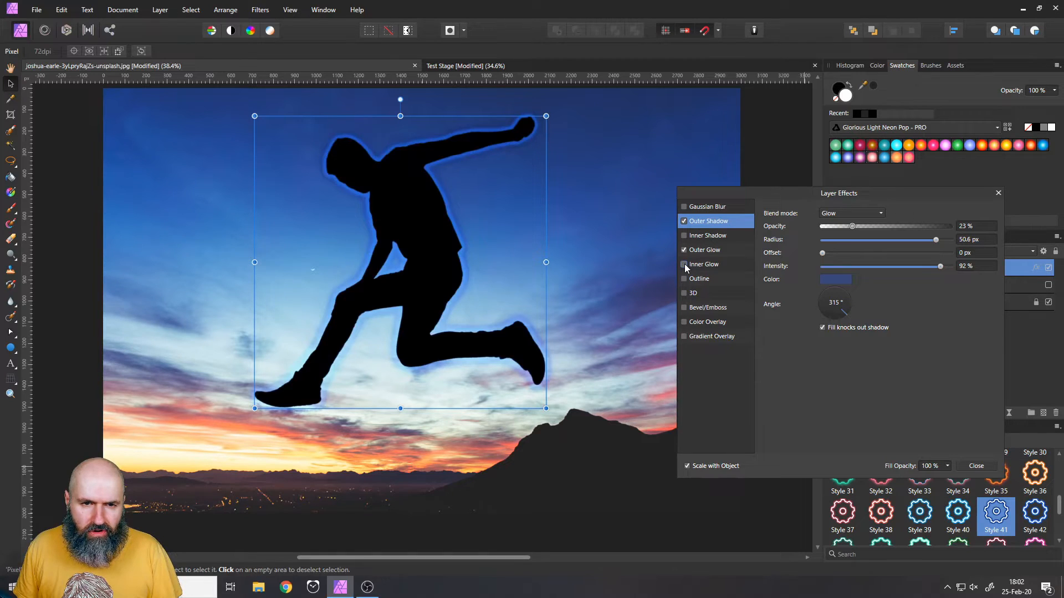
left_click(683, 264)
Step: Reduce the silhouette's Inner Glow radius to 6 px and change its colour to cyan (H 181, S 100, L 50)
left_click(704, 265)
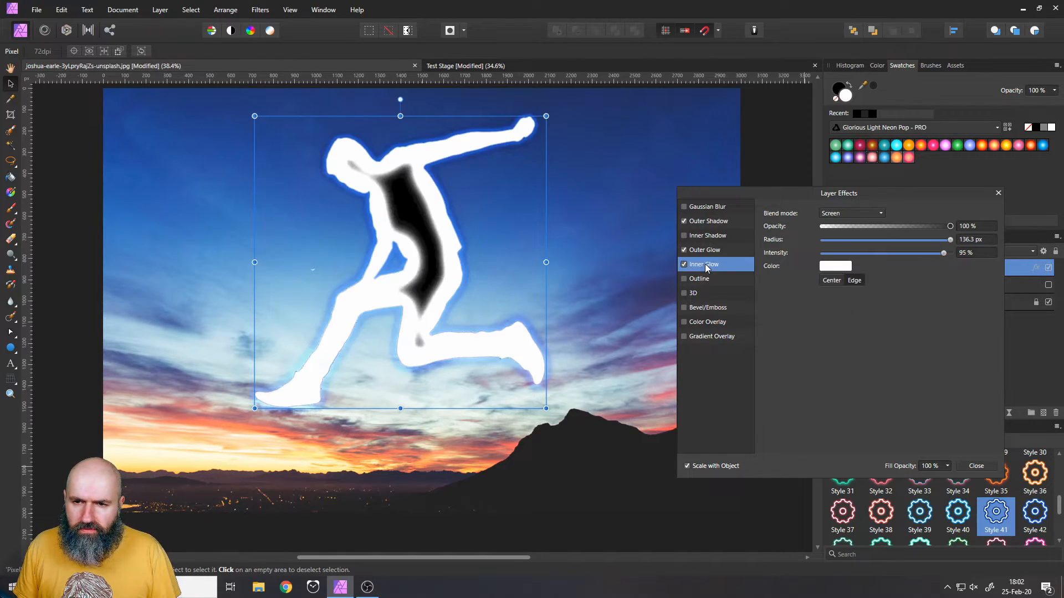
left_click_drag(948, 240, 866, 247)
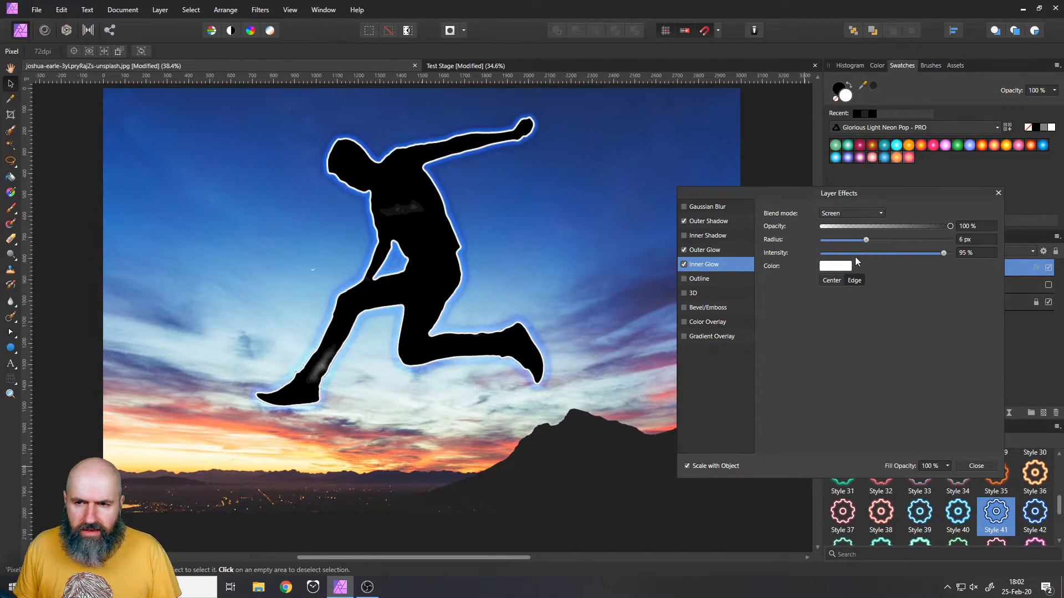
left_click(835, 266)
mouse_move(800, 337)
left_mouse_down()
mouse_move(799, 346)
mouse_move(800, 338)
left_mouse_up()
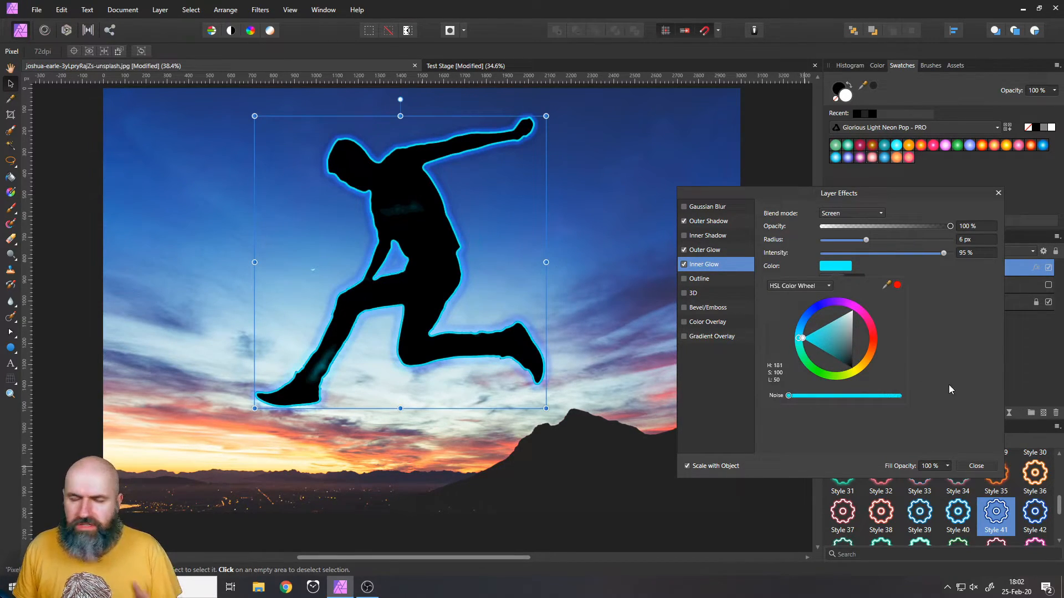
left_click(998, 193)
Step: Try Laser Delight Lines Styles 42, 45, 44, 43 and 57 on the silhouette
left_click(1034, 513)
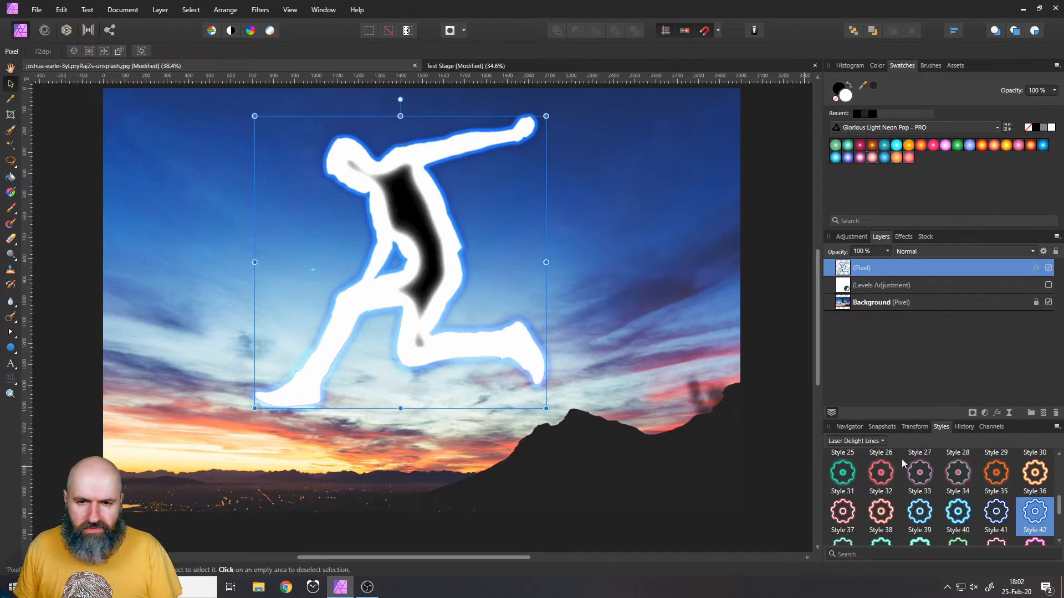
scroll(894, 462, "down", 1)
left_click(920, 510)
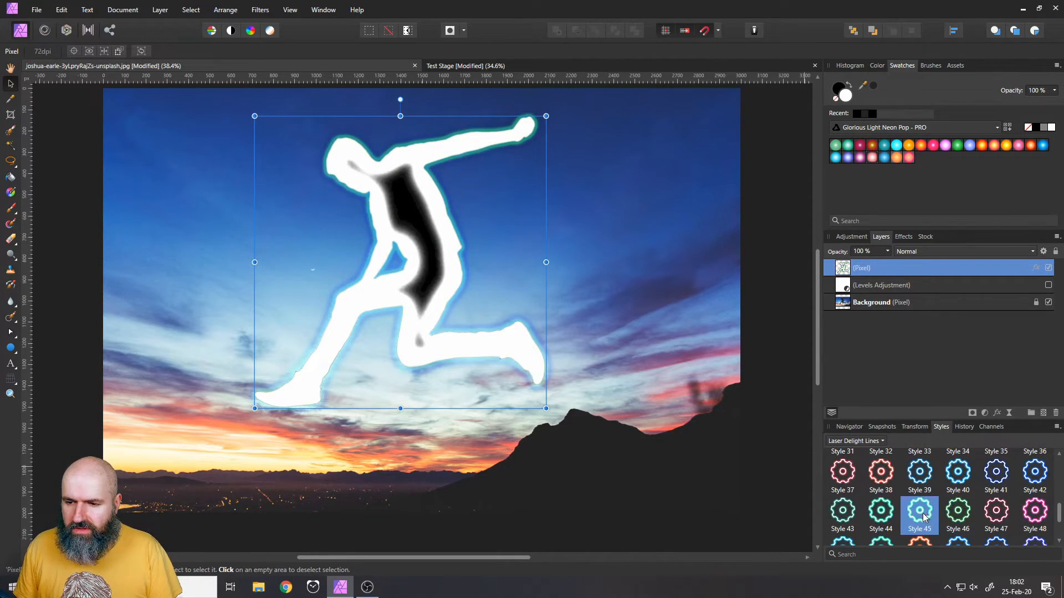
left_click(872, 514)
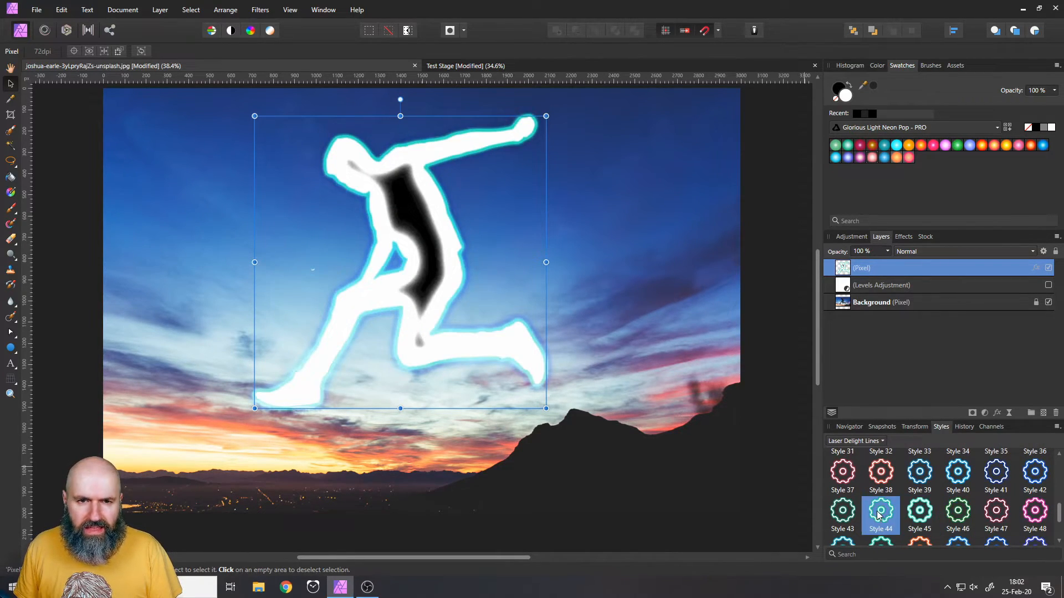
left_click(843, 508)
scroll(847, 508, "down", 1)
left_click(915, 538)
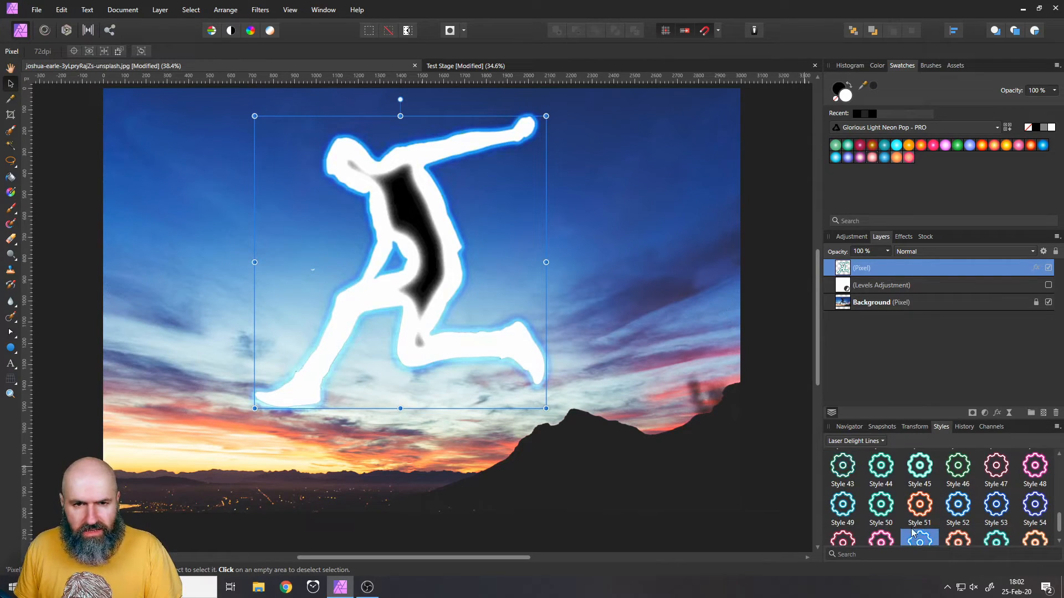
Step: Go back through the Laser Delight Lines styles, try Style 33, and apply the red Style 32 to the silhouette
scroll(914, 532, "up", 1)
left_click(992, 529)
scroll(936, 502, "up", 1)
left_click(915, 464)
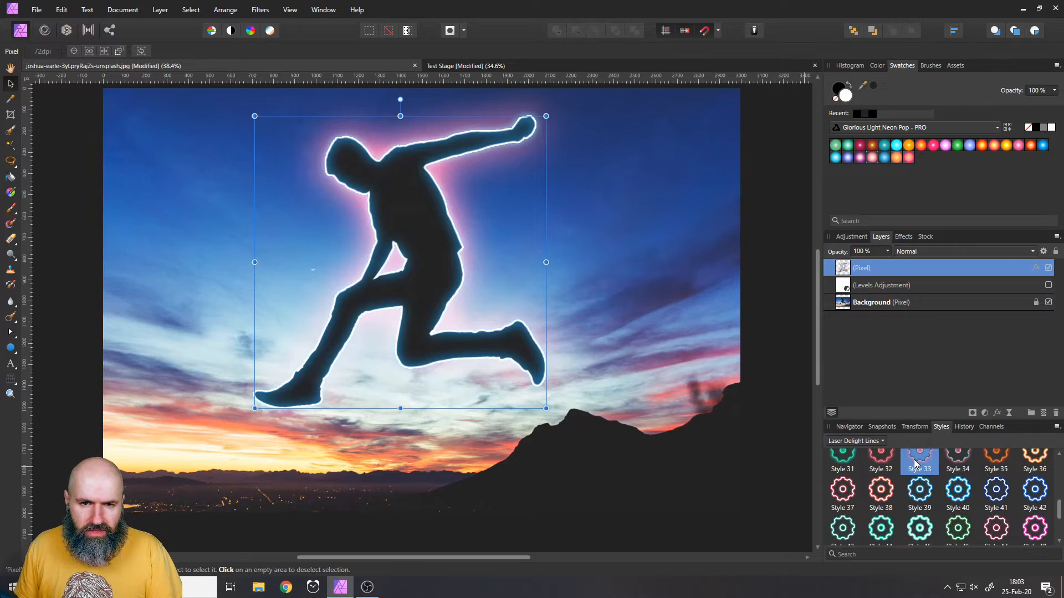
scroll(916, 465, "up", 1)
left_click(882, 486)
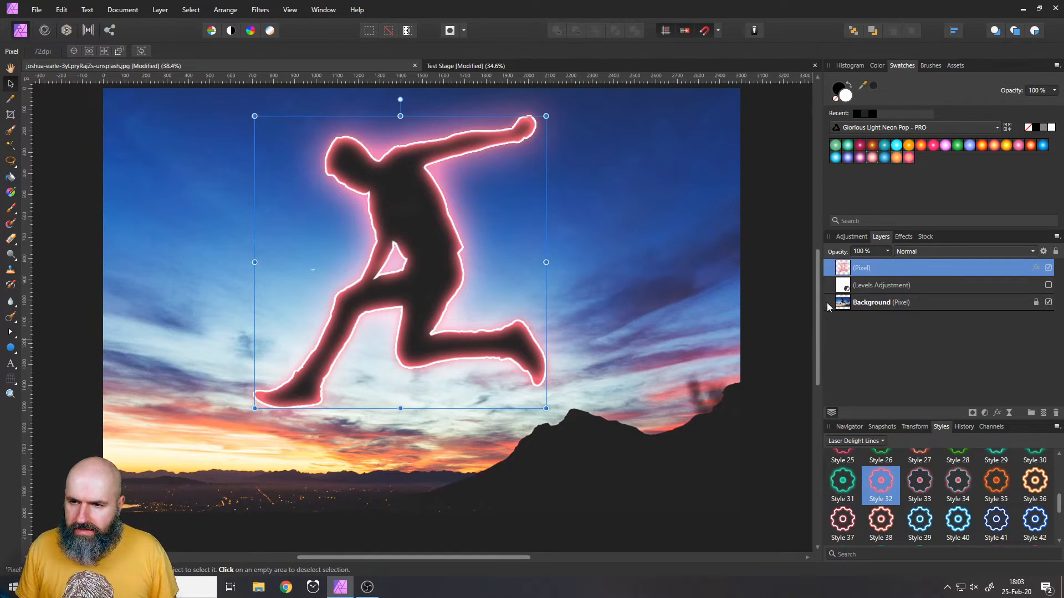
Step: Duplicate the Style 32 silhouette layer twice to intensify its glow
right_click(839, 271)
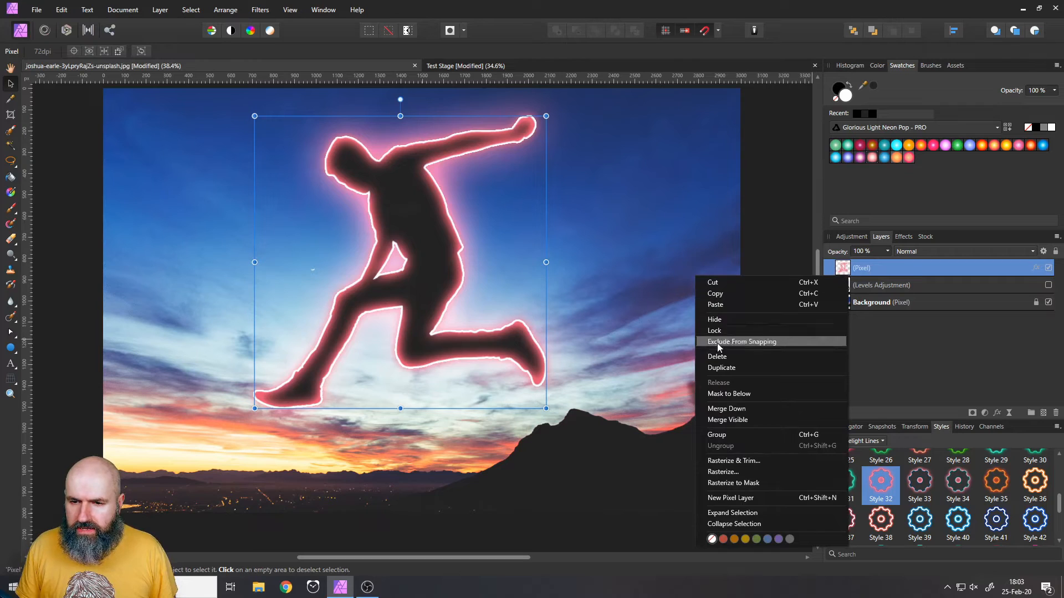
left_click(712, 367)
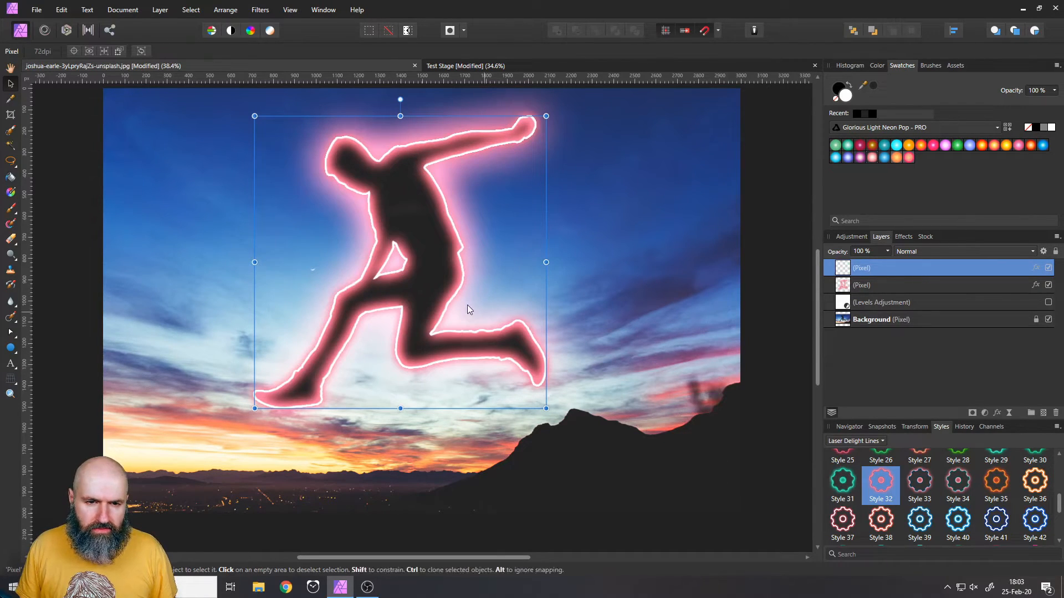
right_click(838, 272)
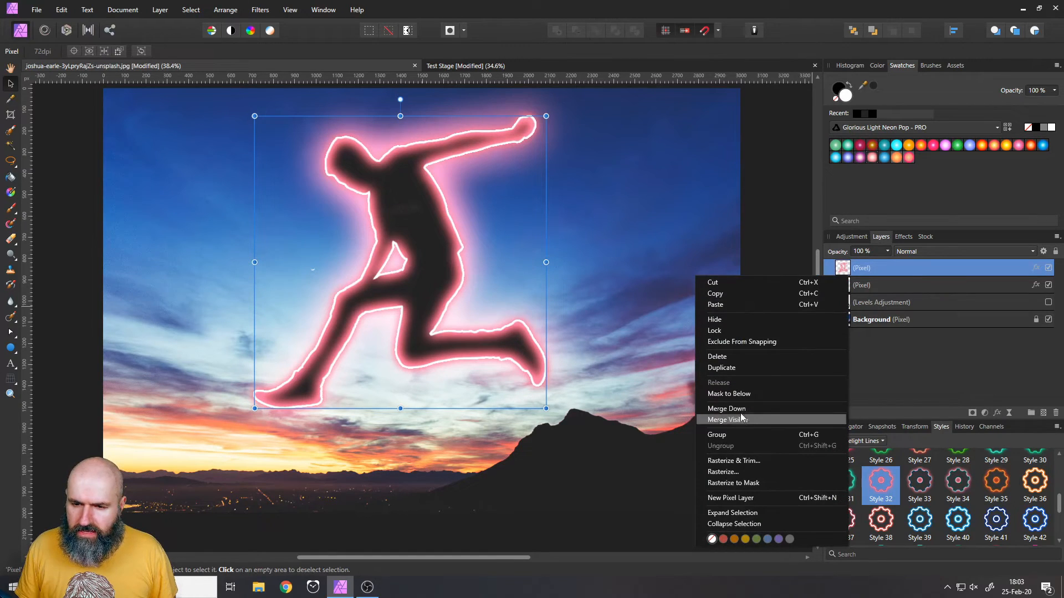
left_click(731, 367)
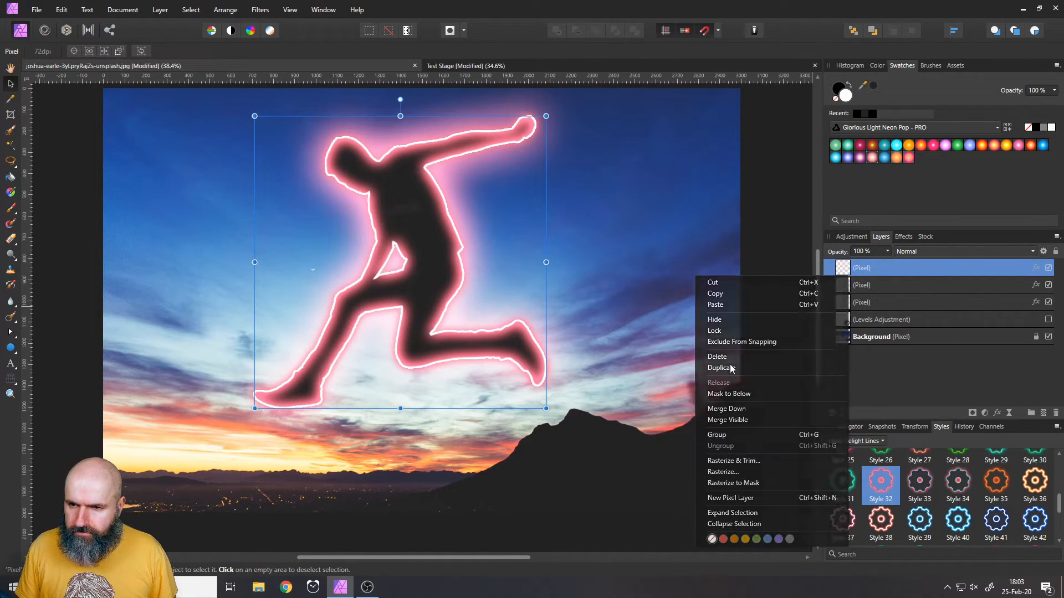
Step: Rasterize the topmost silhouette copy without preserving its layer effects
right_click(844, 270)
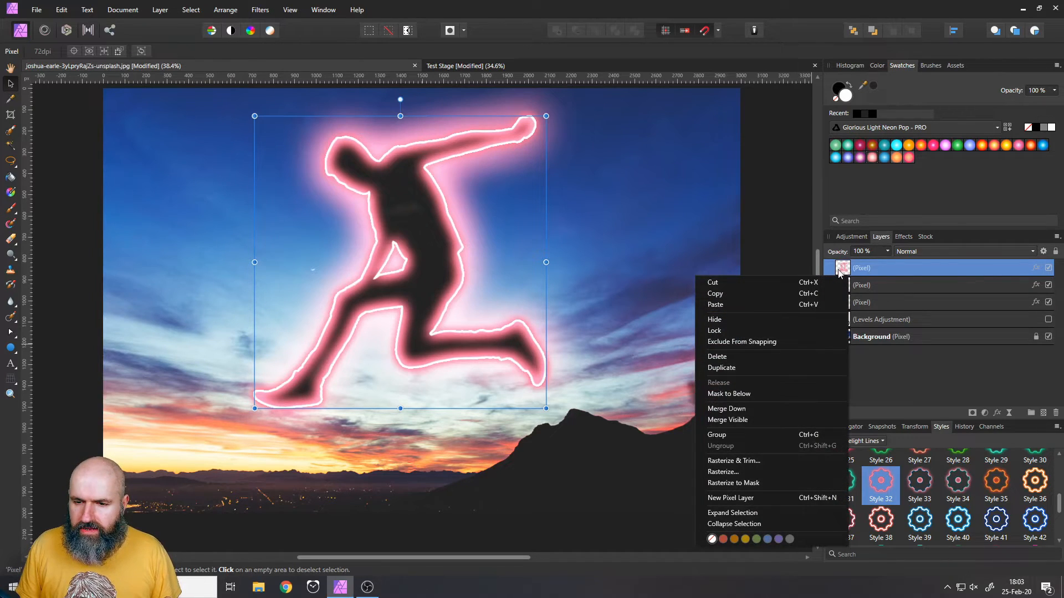
left_click(736, 471)
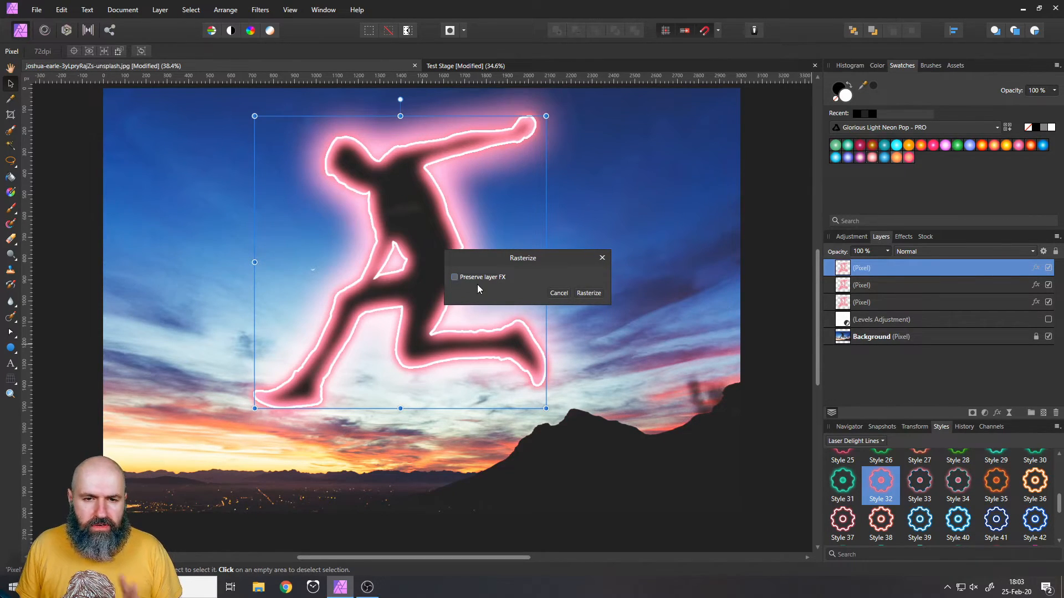
left_click(589, 294)
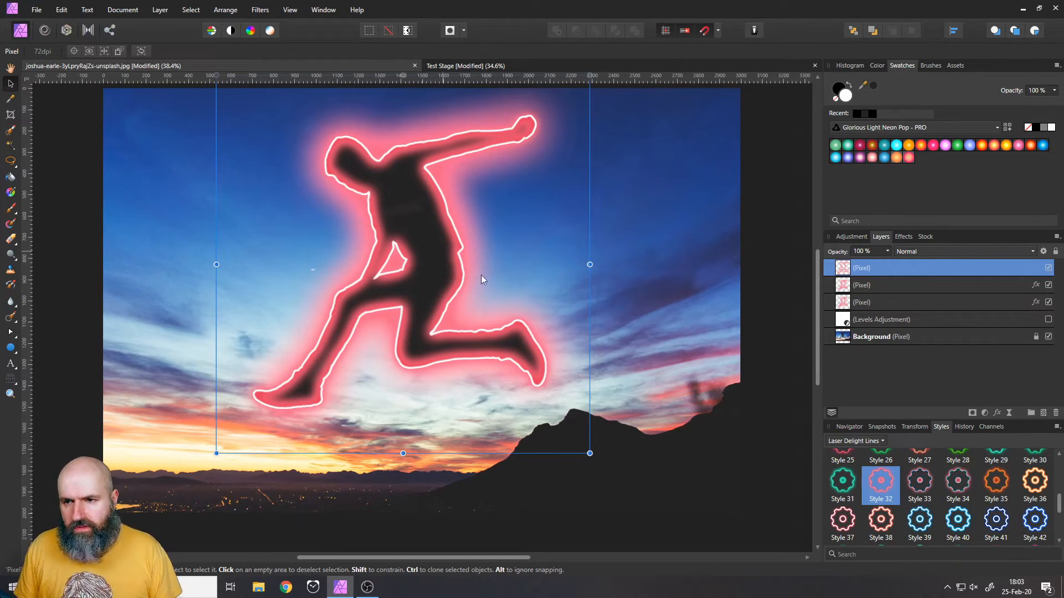
Step: Set the topmost silhouette layer's blend mode to Screen and apply a 100 px Motion Blur to it
left_click(906, 251)
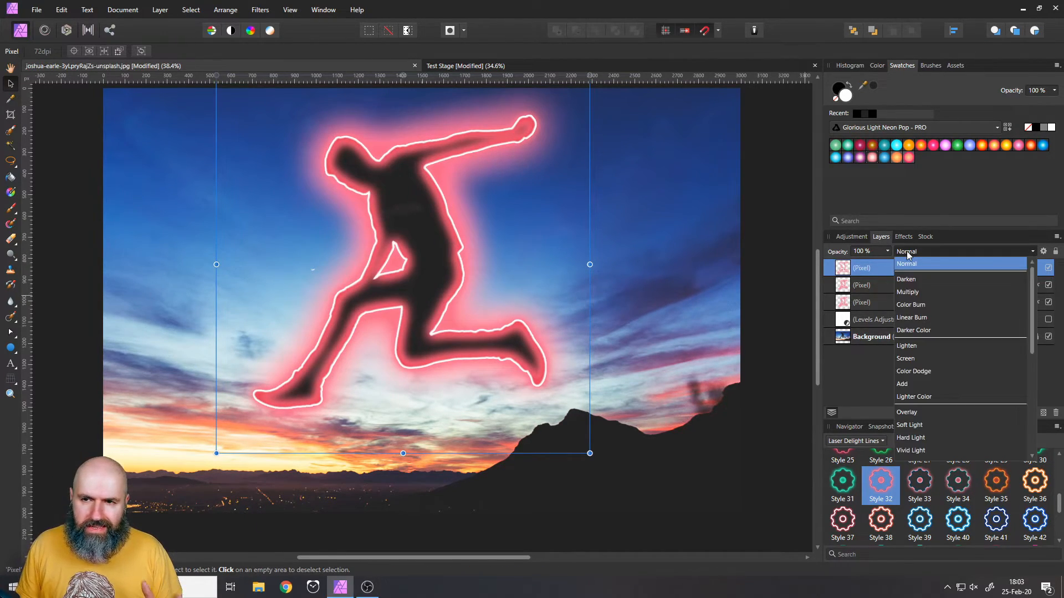
left_click(907, 359)
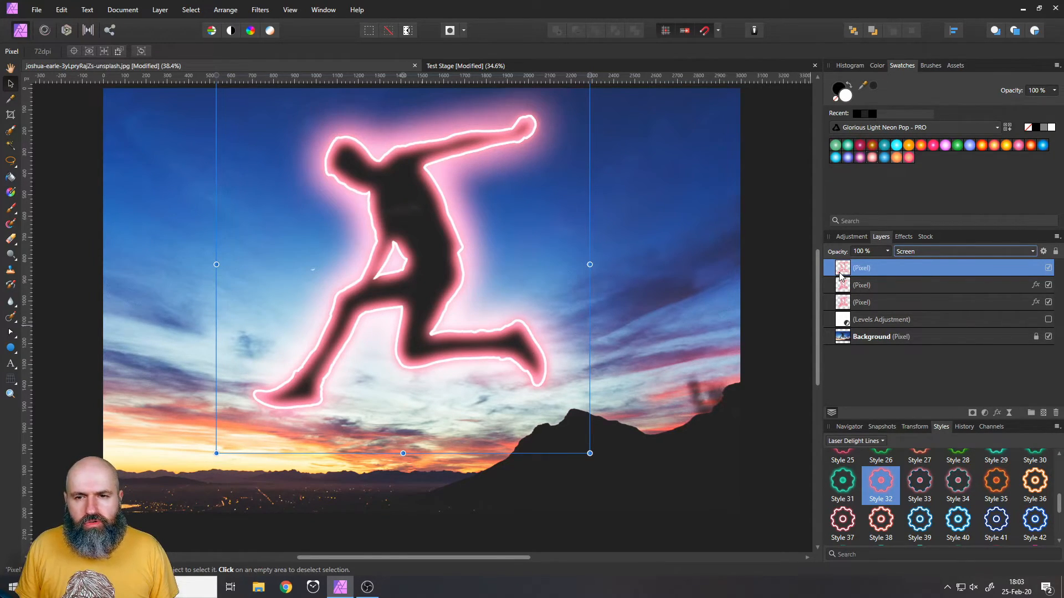
left_click(261, 10)
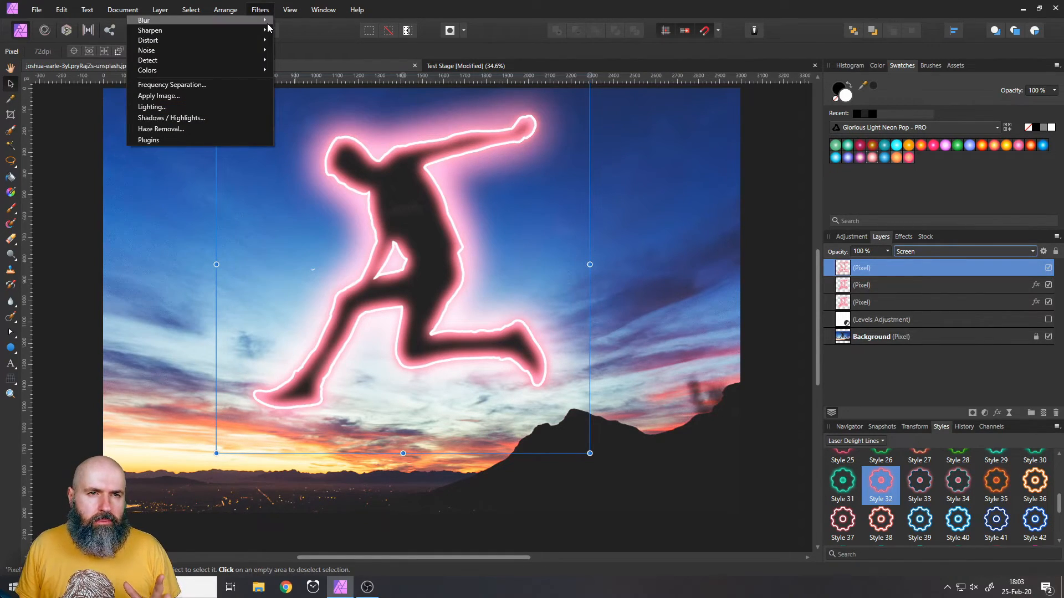
mouse_move(267, 21)
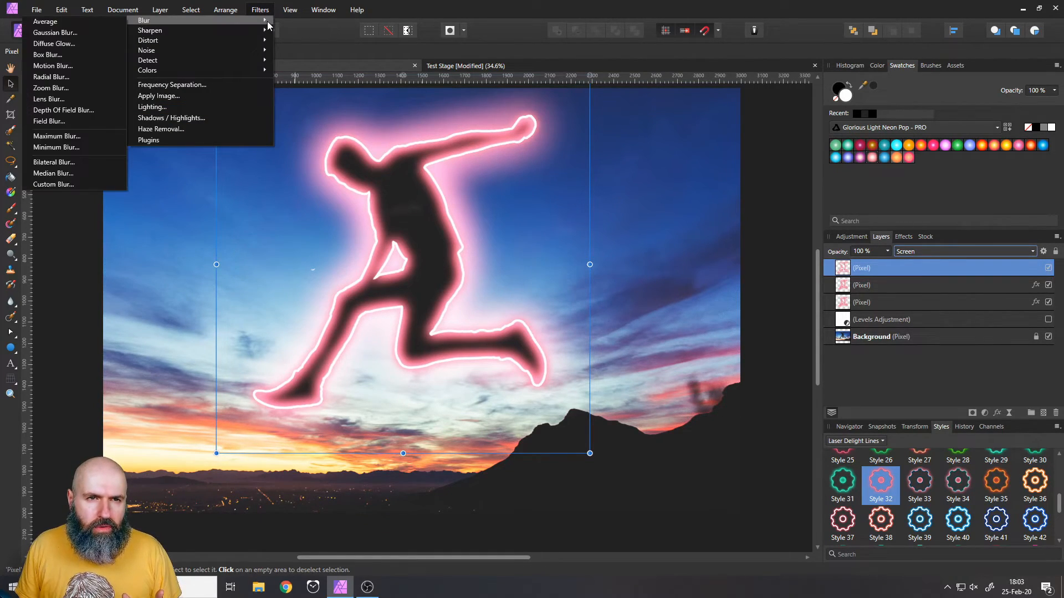
left_click(89, 65)
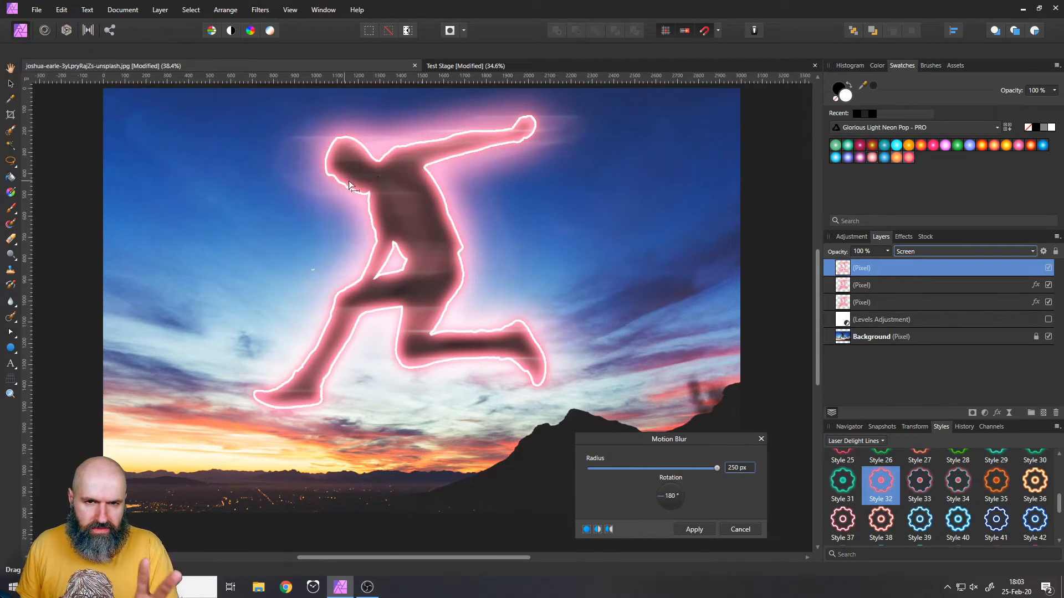
left_click_drag(717, 467, 747, 463)
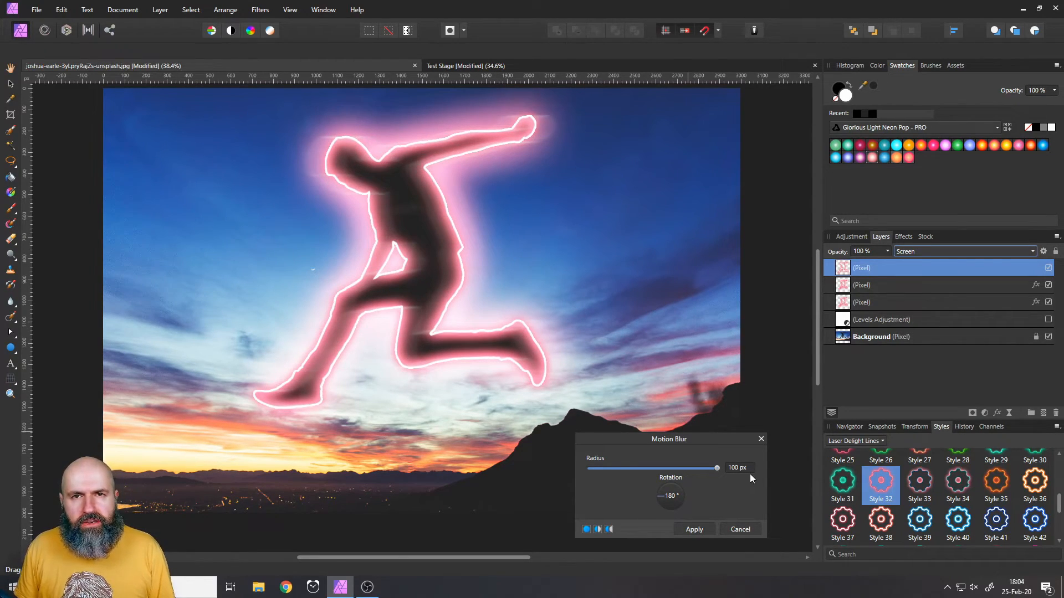
left_click(693, 529)
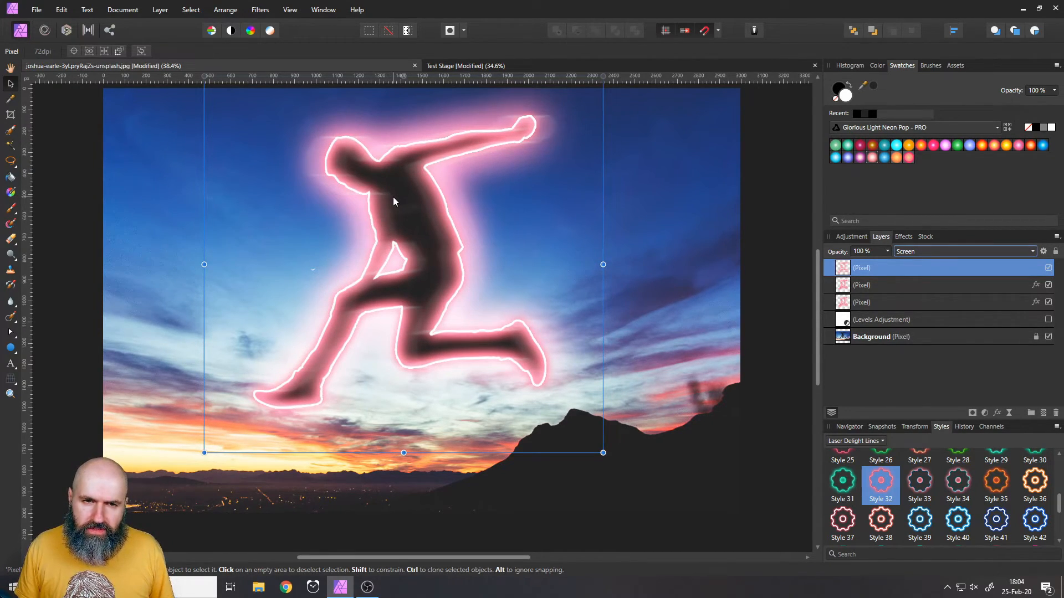
Step: Shift the blurred silhouette layer slightly to the right of the figure and duplicate it
mouse_move(394, 198)
left_mouse_down()
mouse_move(470, 195)
mouse_move(413, 187)
mouse_move(410, 203)
left_mouse_up()
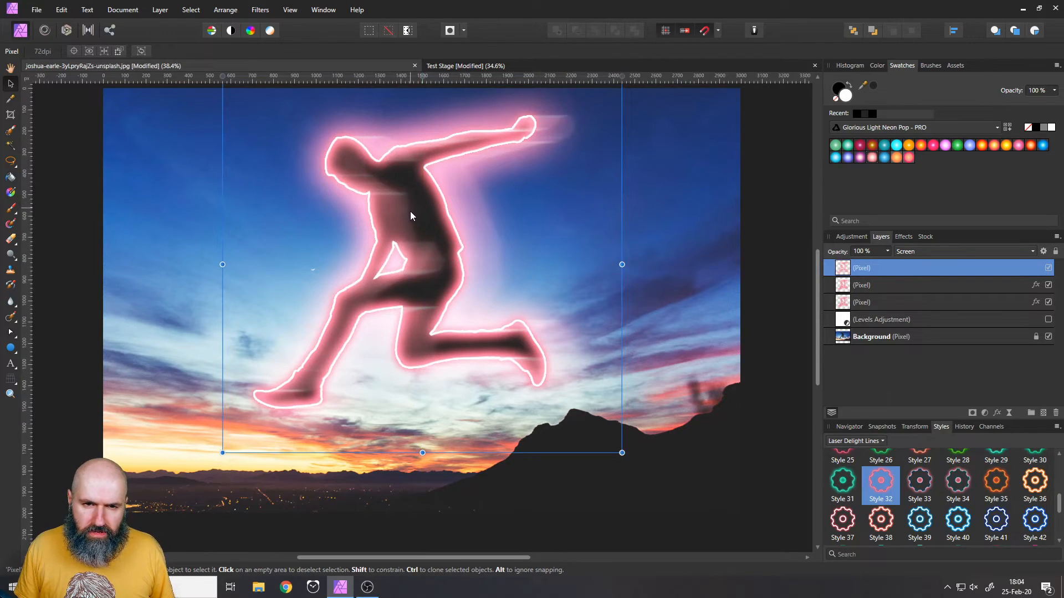
right_click(845, 271)
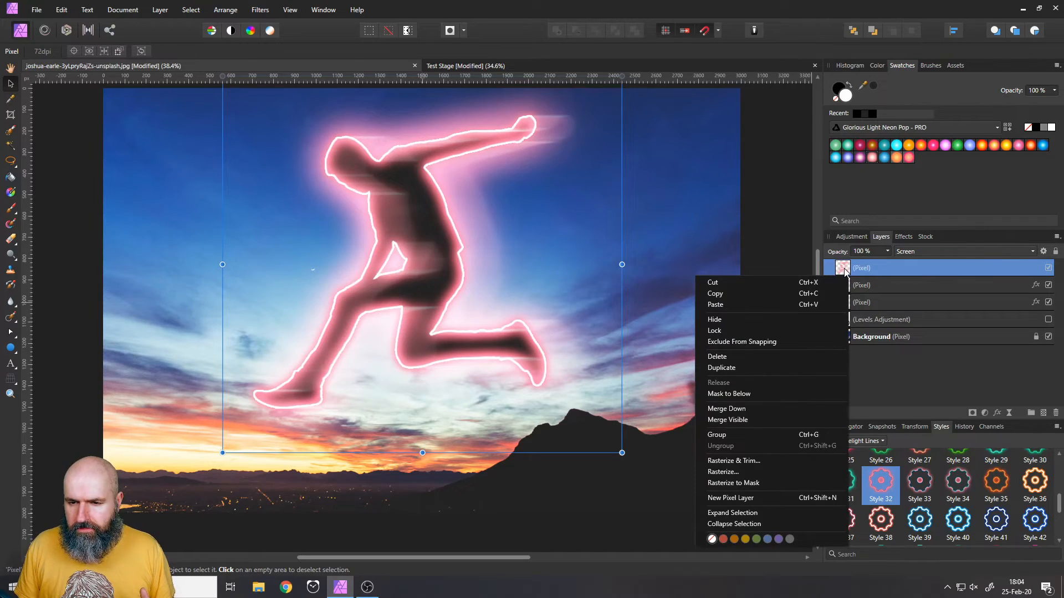
left_click(737, 369)
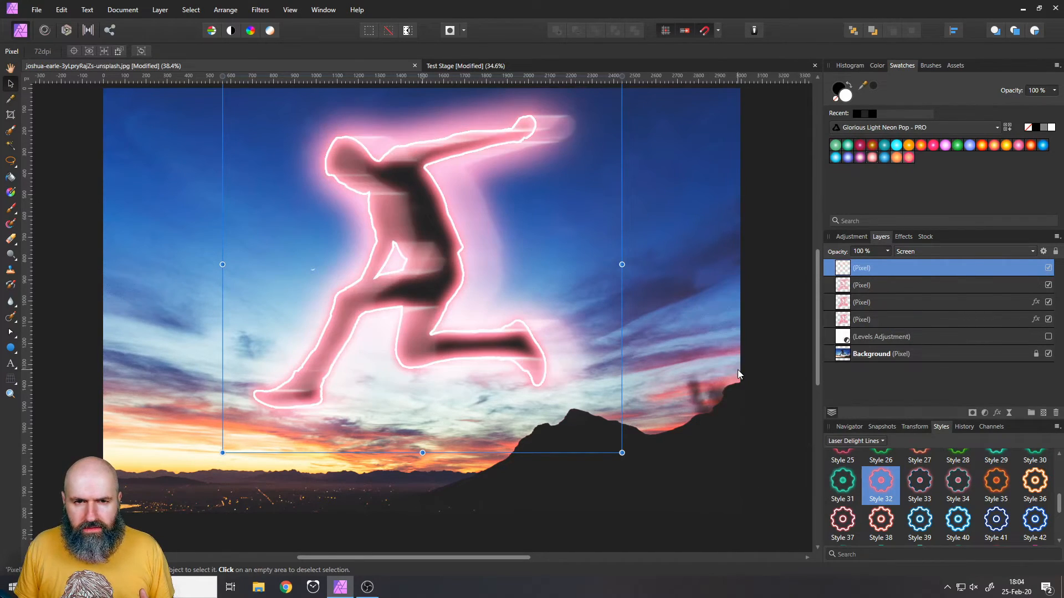
Step: Apply a 200 px Motion Blur to the duplicated silhouette layer, offset it further right to form a trail, and deselect it
left_click(262, 11)
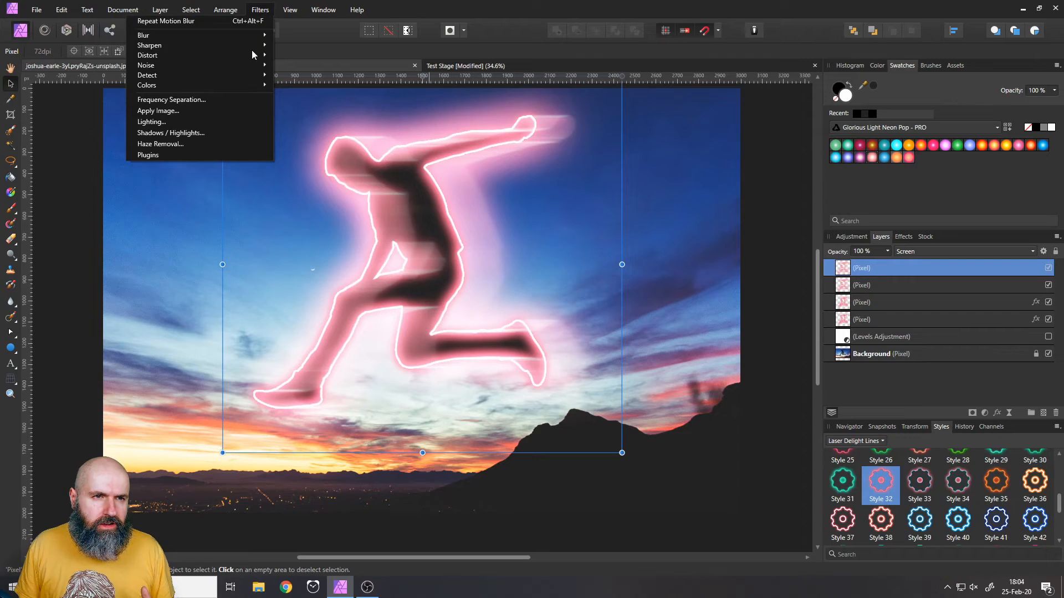
mouse_move(256, 36)
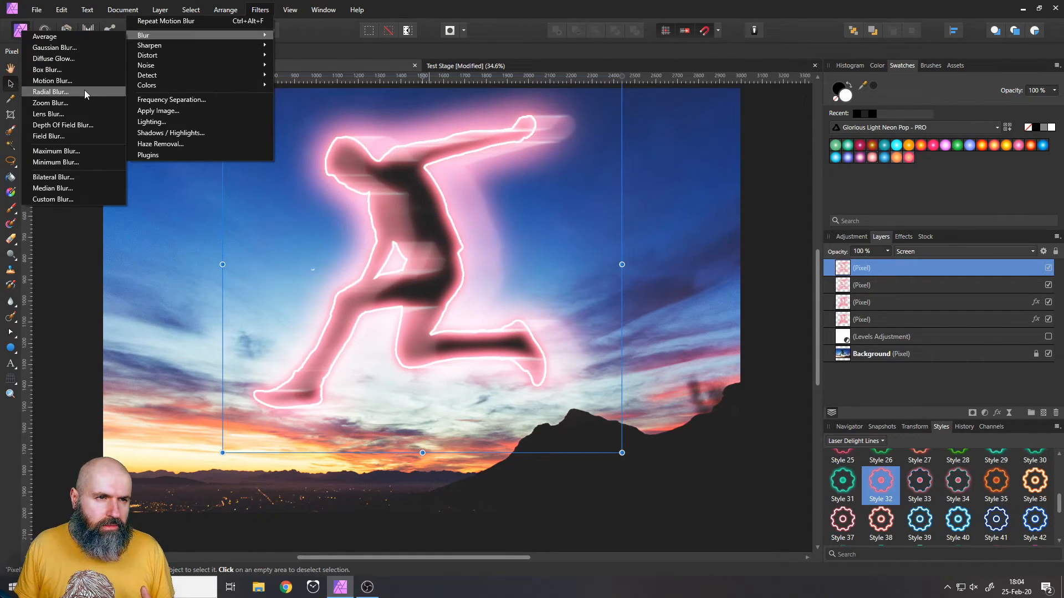
left_click(55, 81)
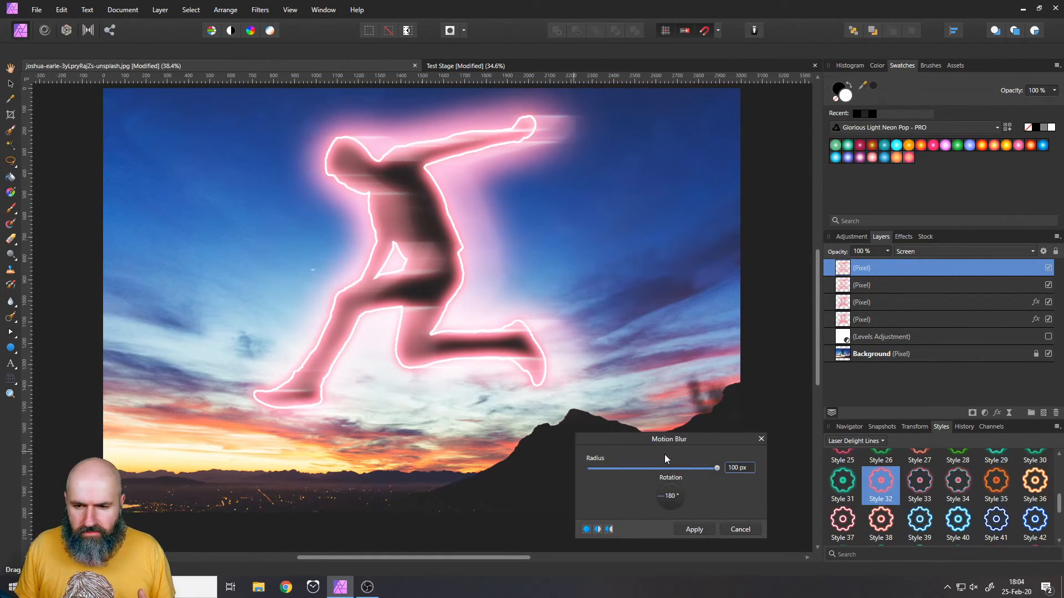
type("200")
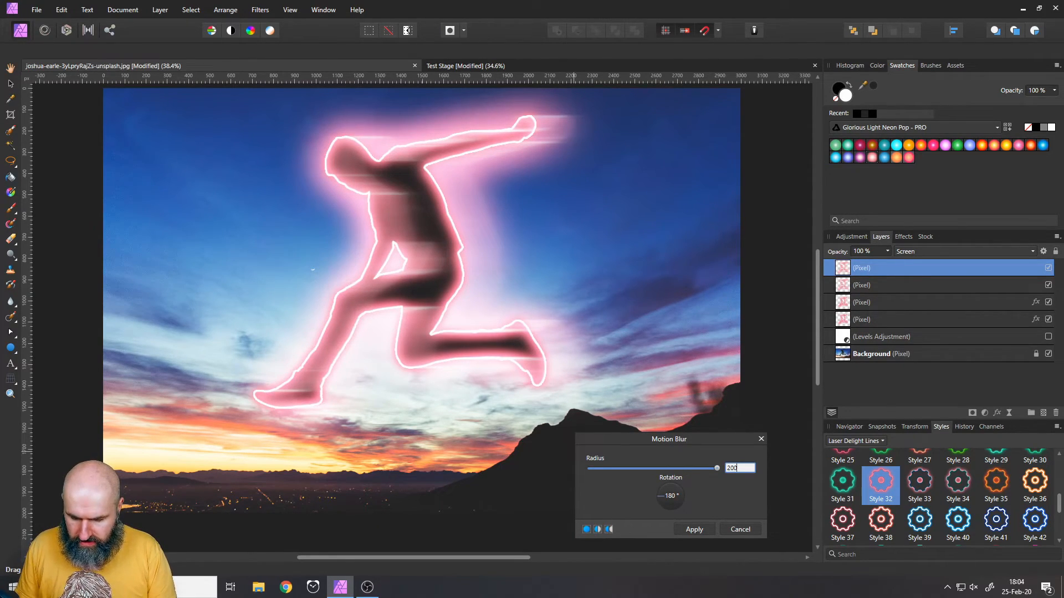
left_click(694, 529)
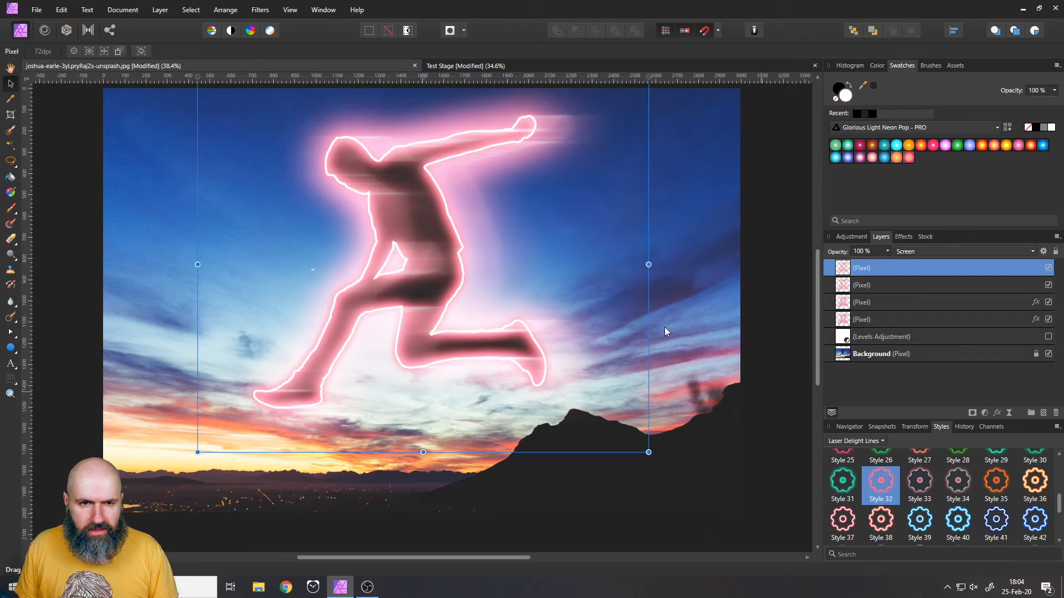
left_click_drag(411, 207, 474, 215)
left_click(80, 314)
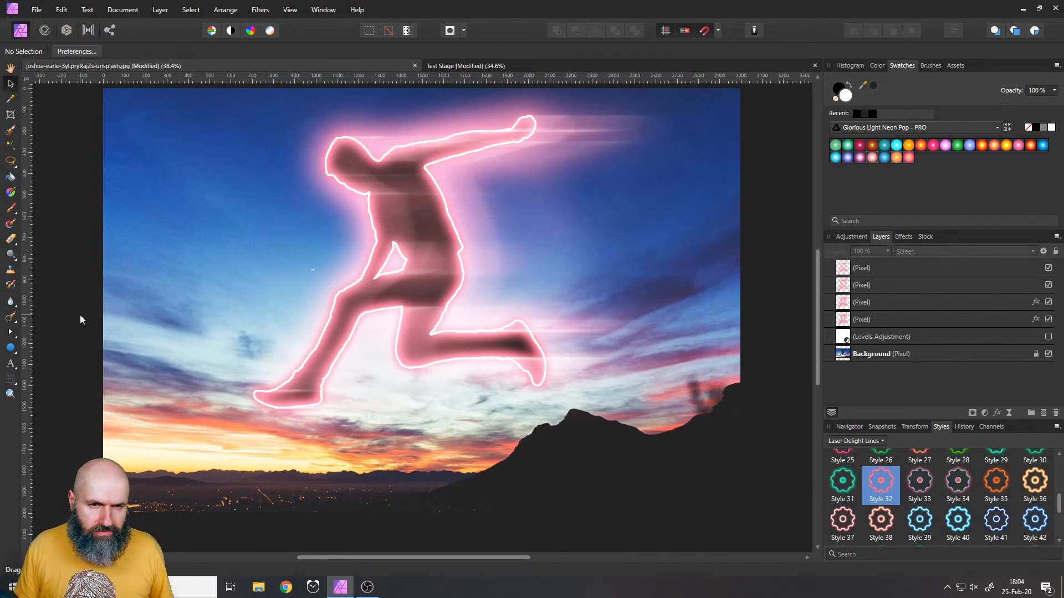
Step: Delete the hidden Levels adjustment layer above the background photo
scroll(77, 314, "up", 1)
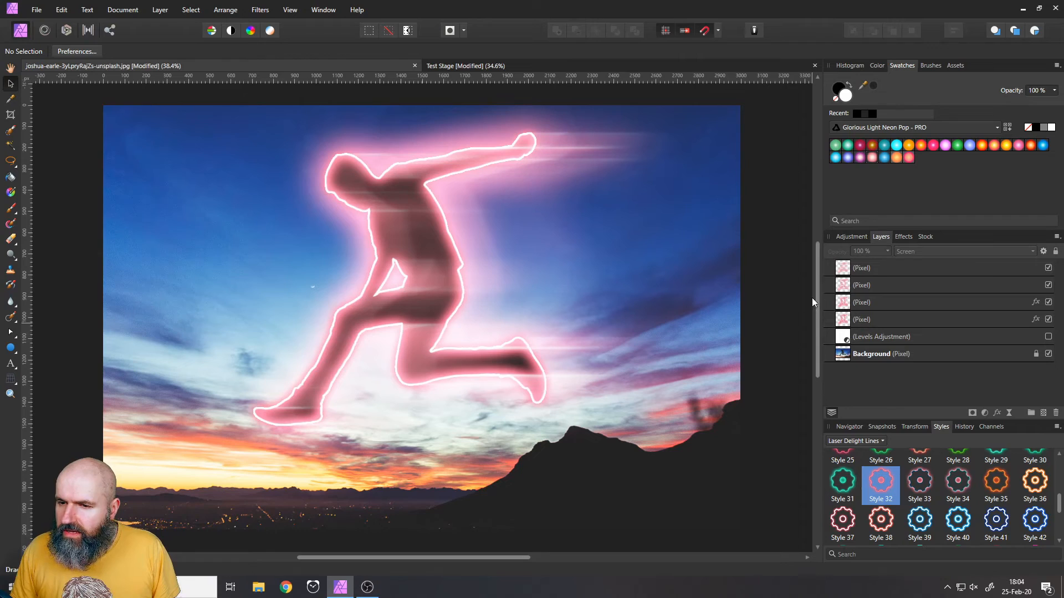
left_click(846, 339)
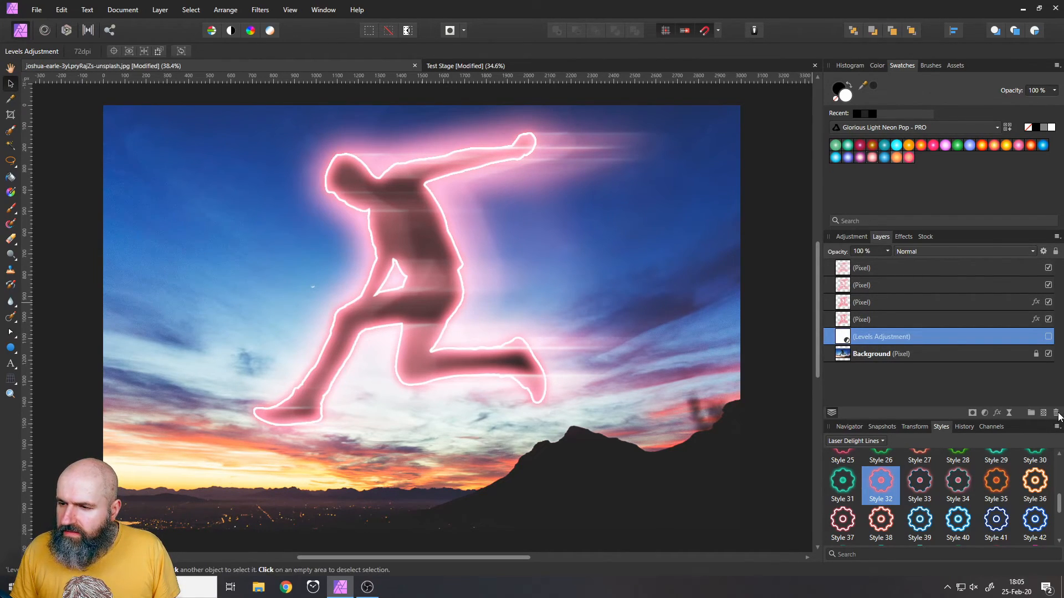
left_click(1055, 413)
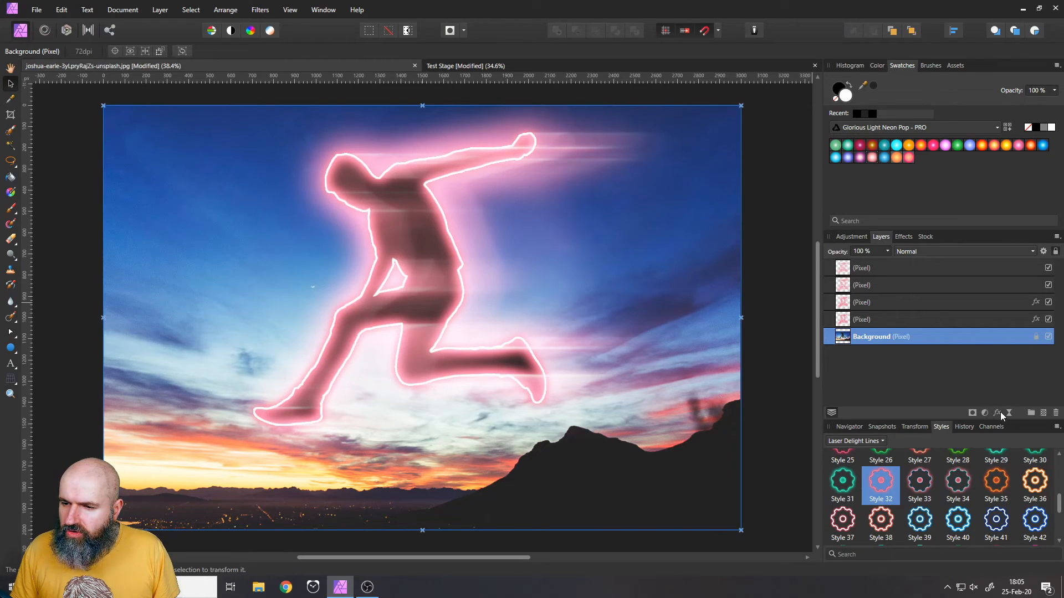
Step: Add a Curves adjustment above the background and pull the master curve's midpoint down to darken the sky photo
left_click(984, 412)
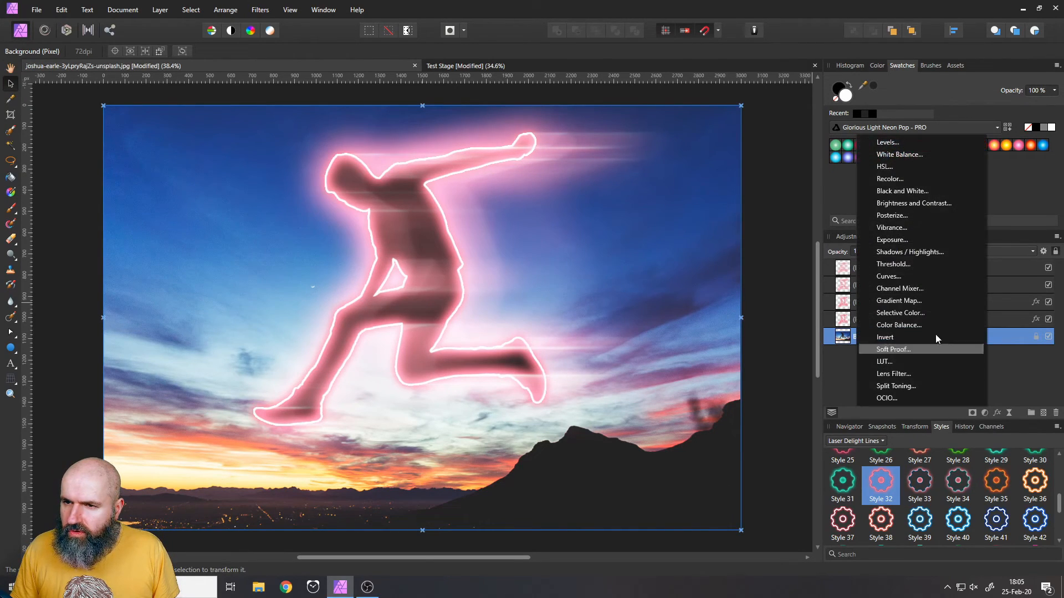
left_click(900, 276)
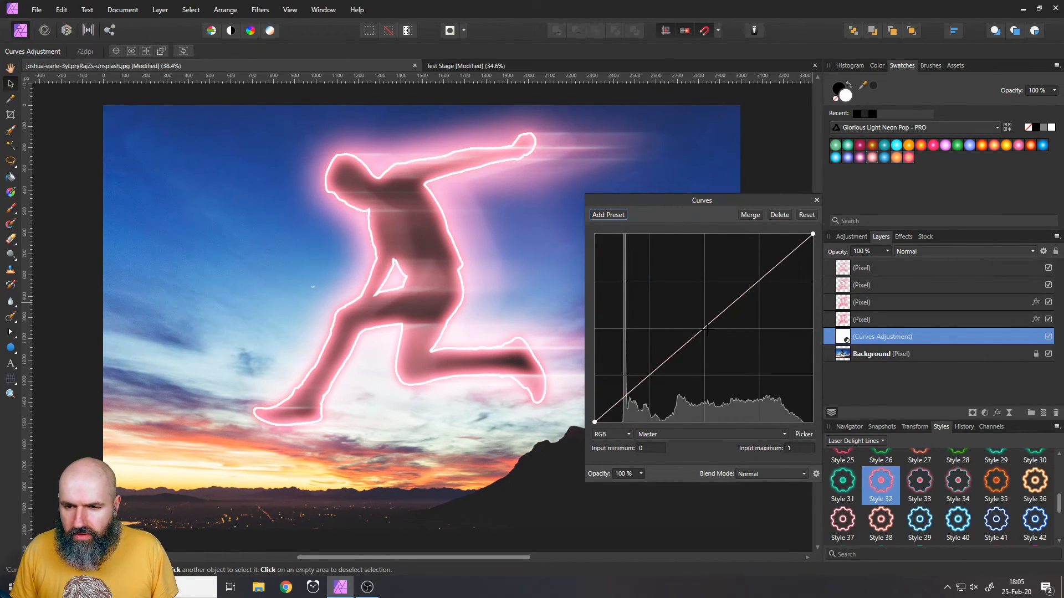
left_click_drag(703, 329, 720, 347)
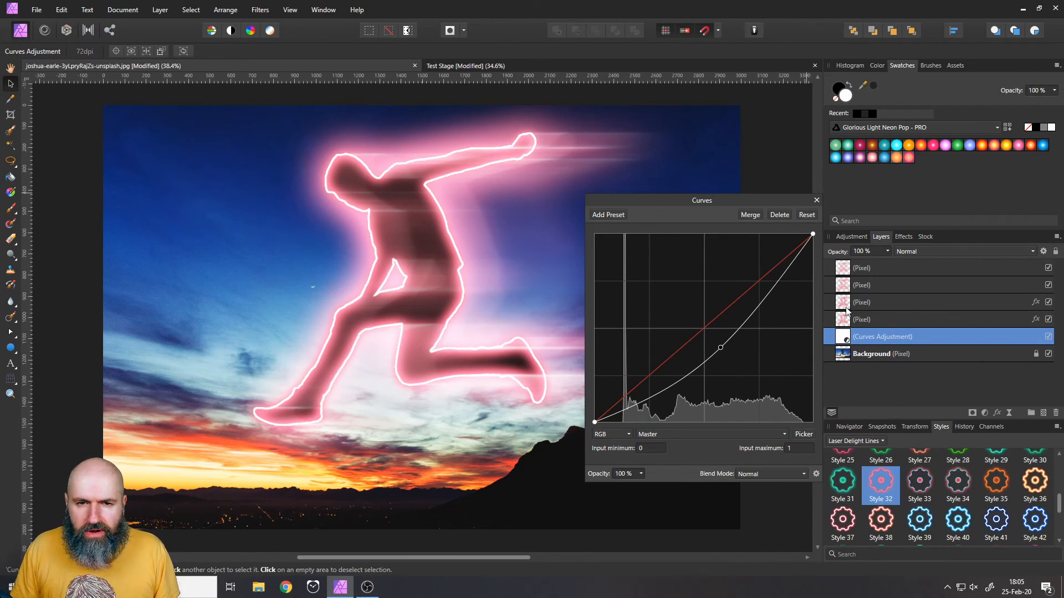
left_click(816, 200)
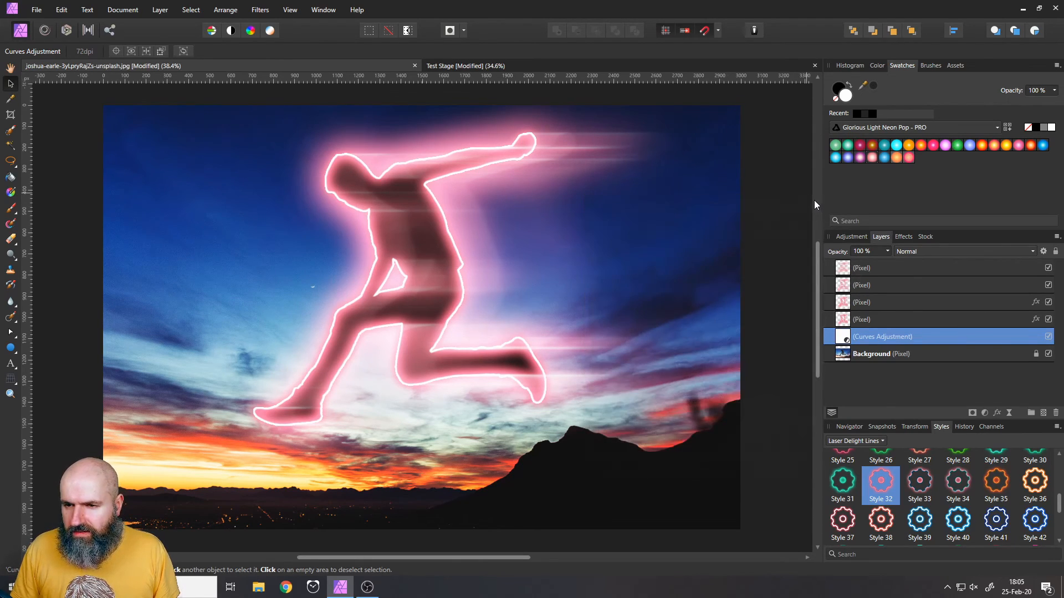